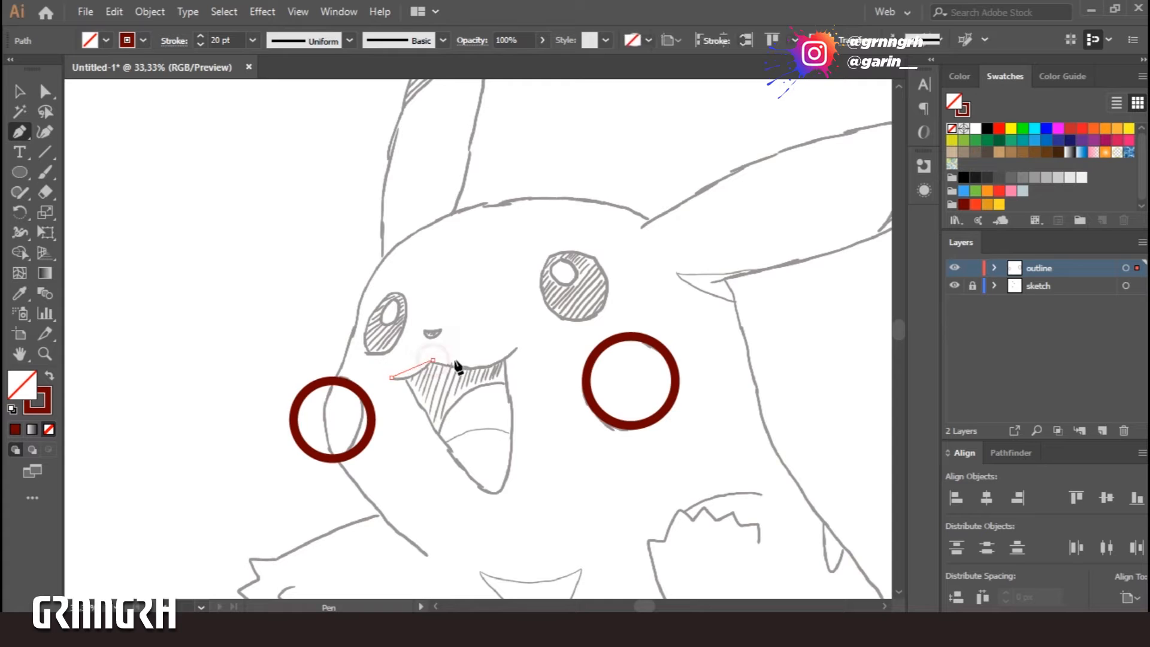
- Bend the mouth's straight upper line into a wavy lip curve that follows the sketch
left_click(42, 131)
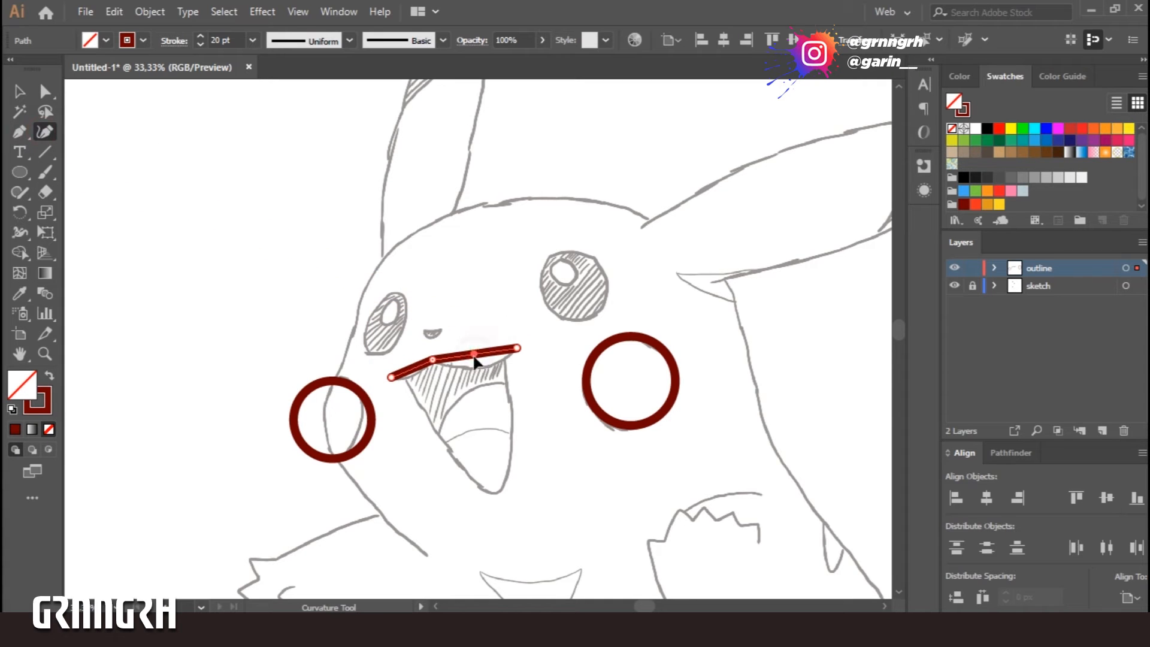
key("p")
left_click(428, 403, "ctrl")
- Trace the open mouth below the lip as a three-point path, curving both sides and rounding the bottom corner
left_click(405, 376)
left_click(496, 492)
left_click(503, 357)
key("shift+grave")
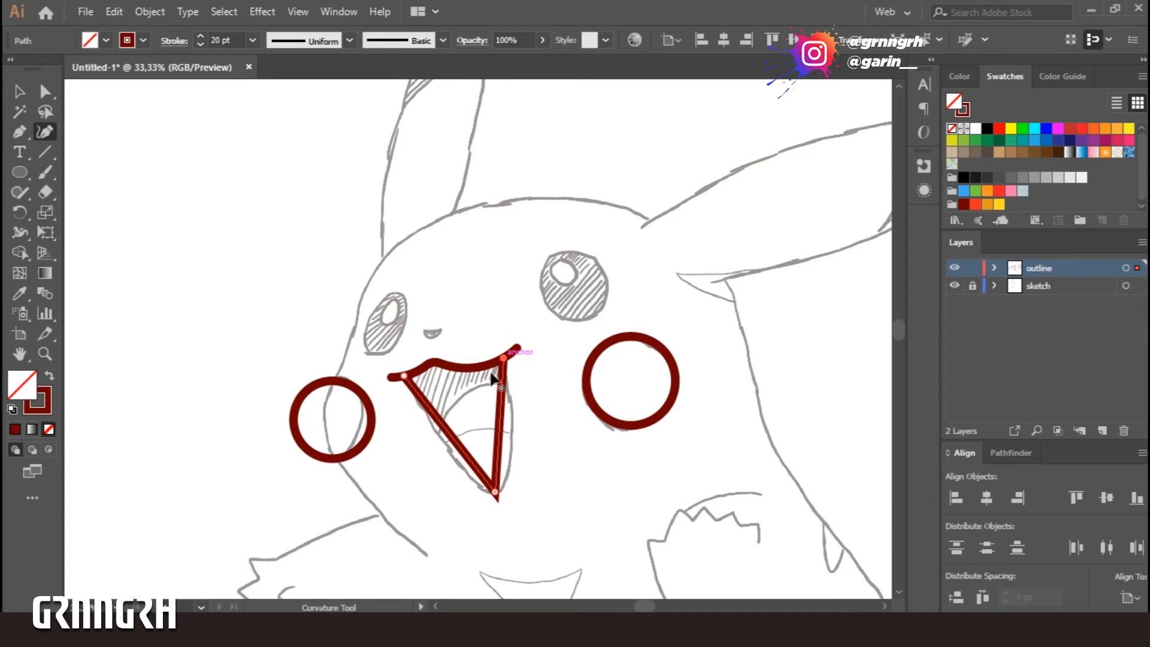
left_click_drag(501, 430, 443, 441)
key("p")
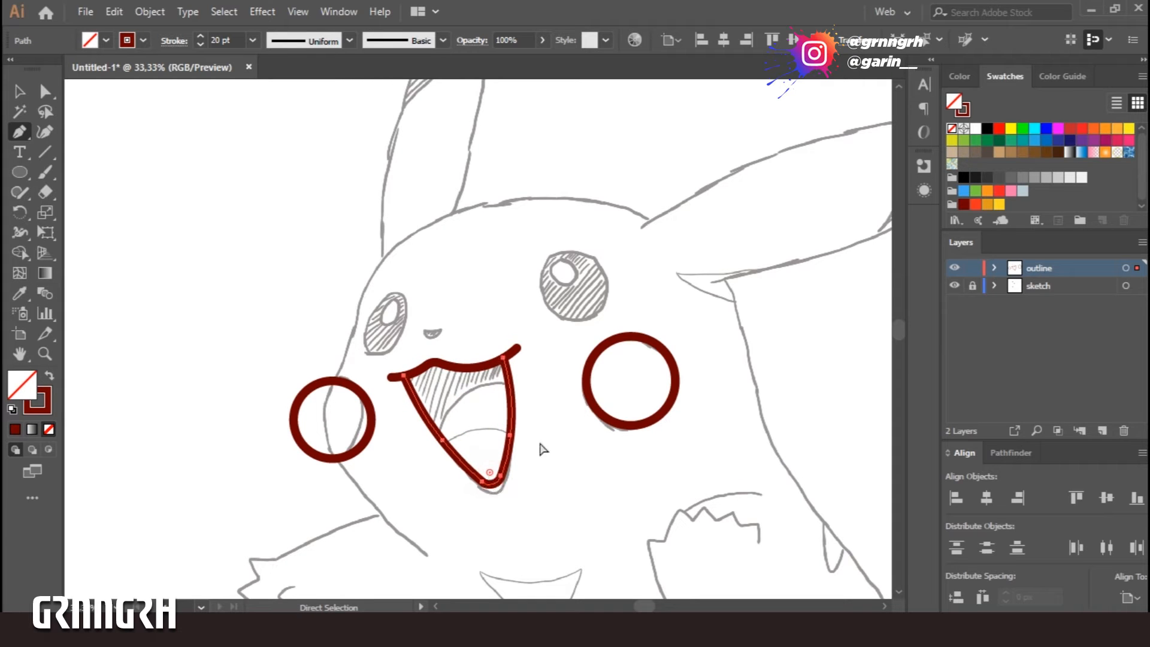
left_click(542, 449, "ctrl")
- Draw a circle over the mouth for the upper inner arc and remove its part outside the mouth with Shape Builder
left_click_drag(439, 378, 565, 502)
left_click_drag(431, 457, 429, 455)
left_click(20, 252)
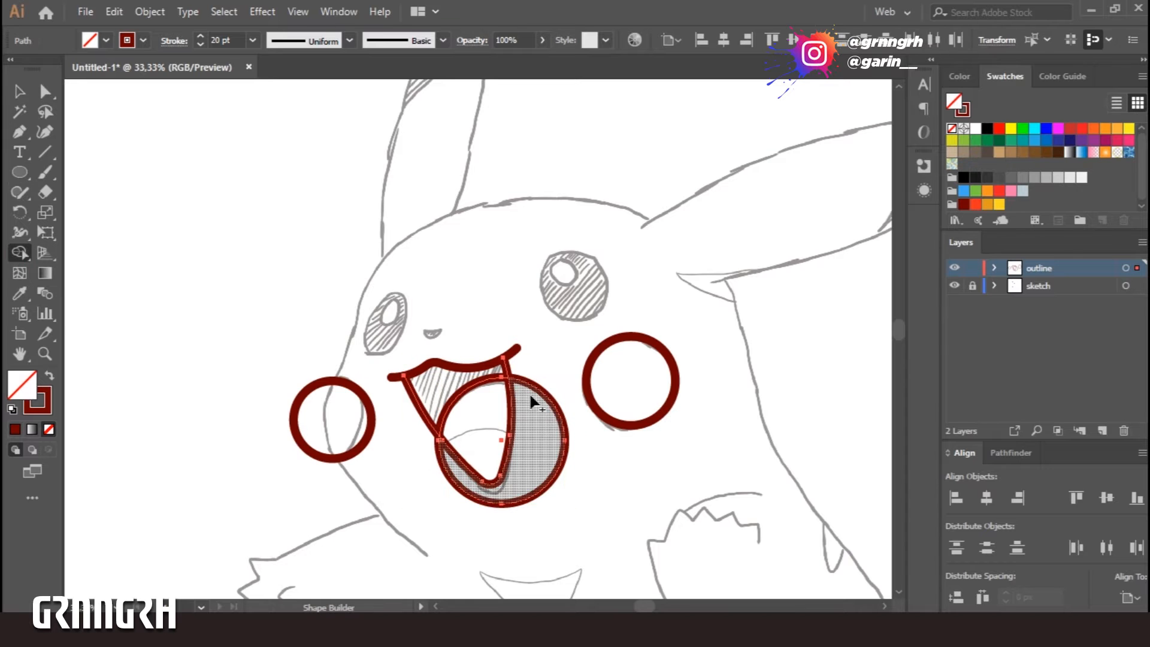
left_click(538, 433, "alt")
left_click(544, 482, "ctrl")
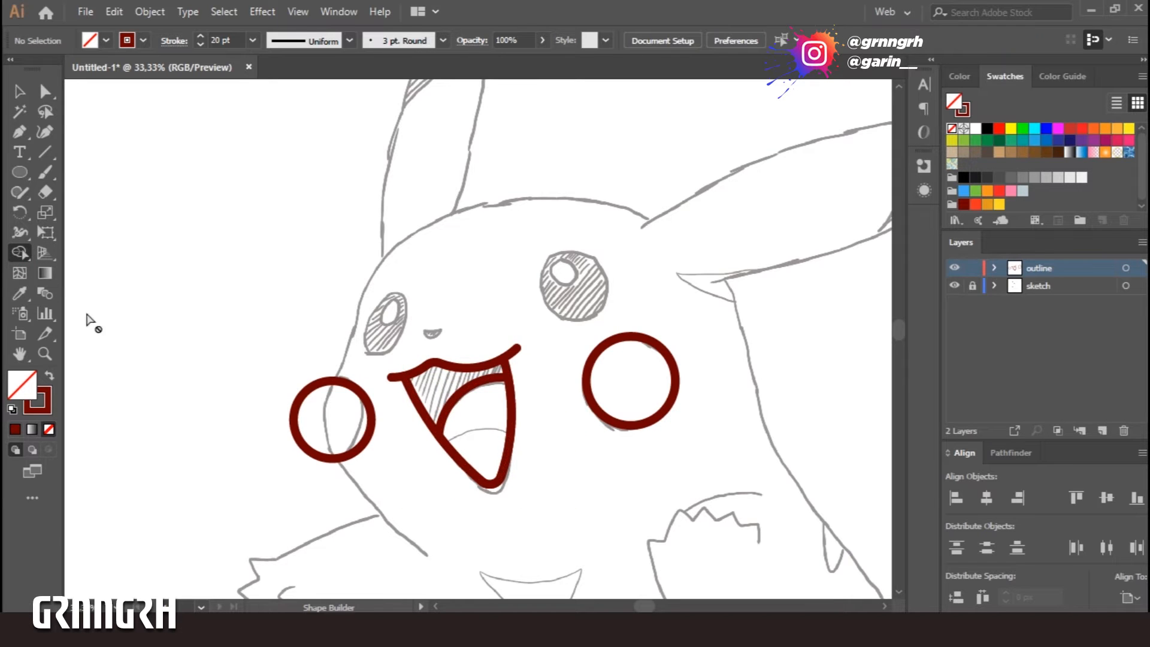
- Draw a smaller circle over the mouth's lower end for the second inner arc and select it together with the mouth
mouse_move(424, 436)
left_mouse_down()
mouse_move(525, 483)
mouse_move(486, 477)
left_mouse_up()
left_click_drag(595, 506, 448, 474)
left_click(598, 482)
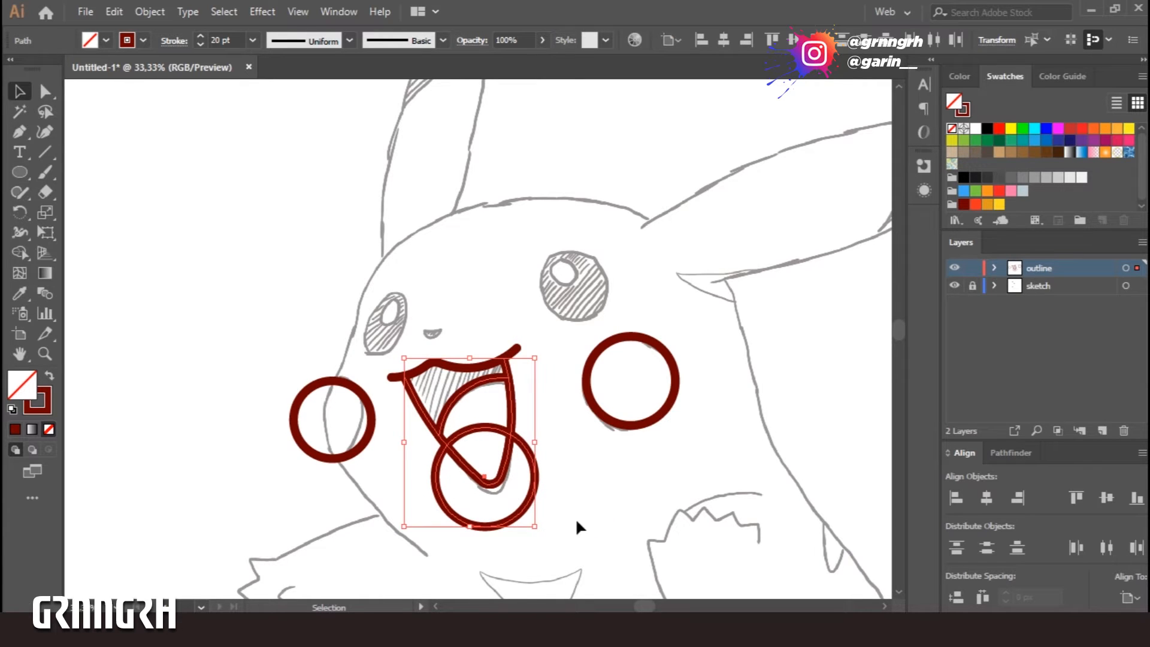
left_click(515, 524, "alt")
key("ctrl+shift+a")
key("v")
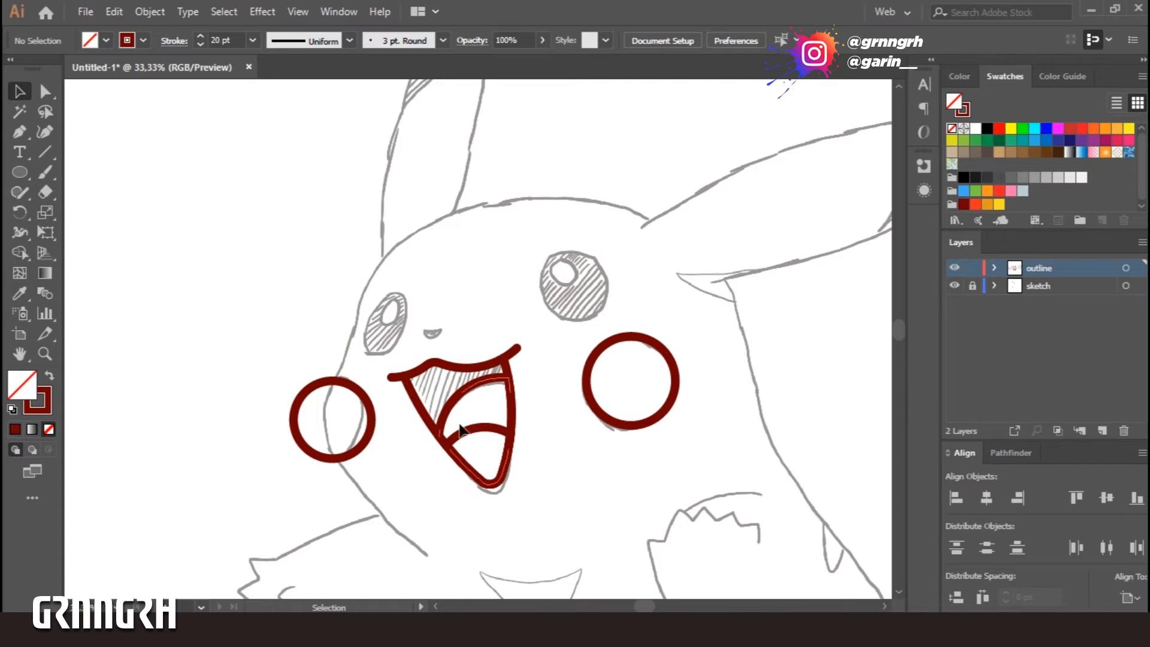
key("ctrl+z")
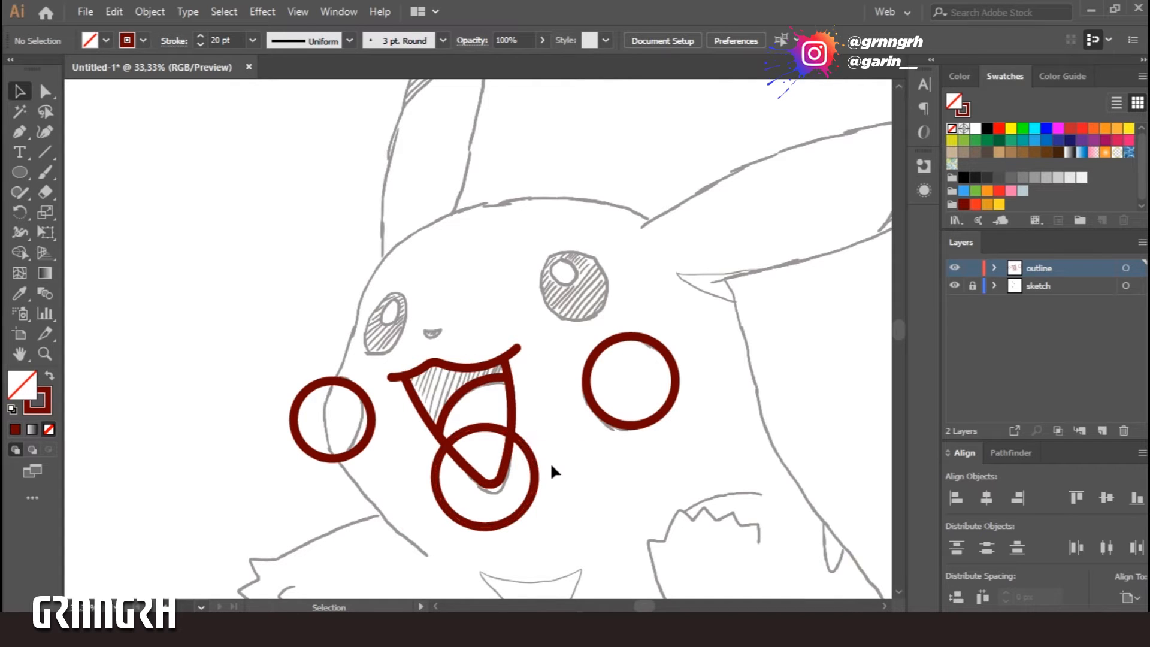
- Remove the smaller circle's part outside the mouth with Shape Builder, leaving only the lower inner arc
left_click_drag(550, 484, 507, 465)
key("shift+m")
left_click(514, 507, "alt")
key("alt+v")
left_click(563, 499)
key("ctrl+shift+a")
key("v")
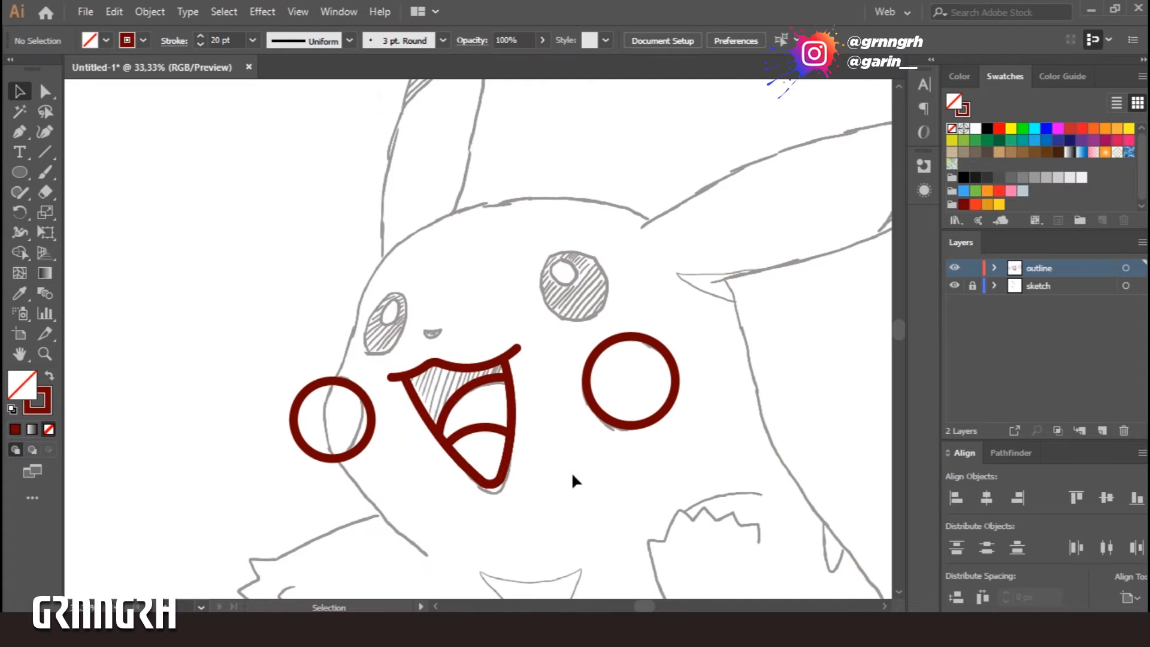
- Outline the eyes with a circle and a tilted ellipse, adding a small circle filled with dark red inside each
mouse_move(531, 258)
left_mouse_down()
mouse_move(623, 303)
mouse_move(568, 263)
mouse_move(565, 282)
mouse_move(603, 321)
left_mouse_up()
key("ctrl+z")
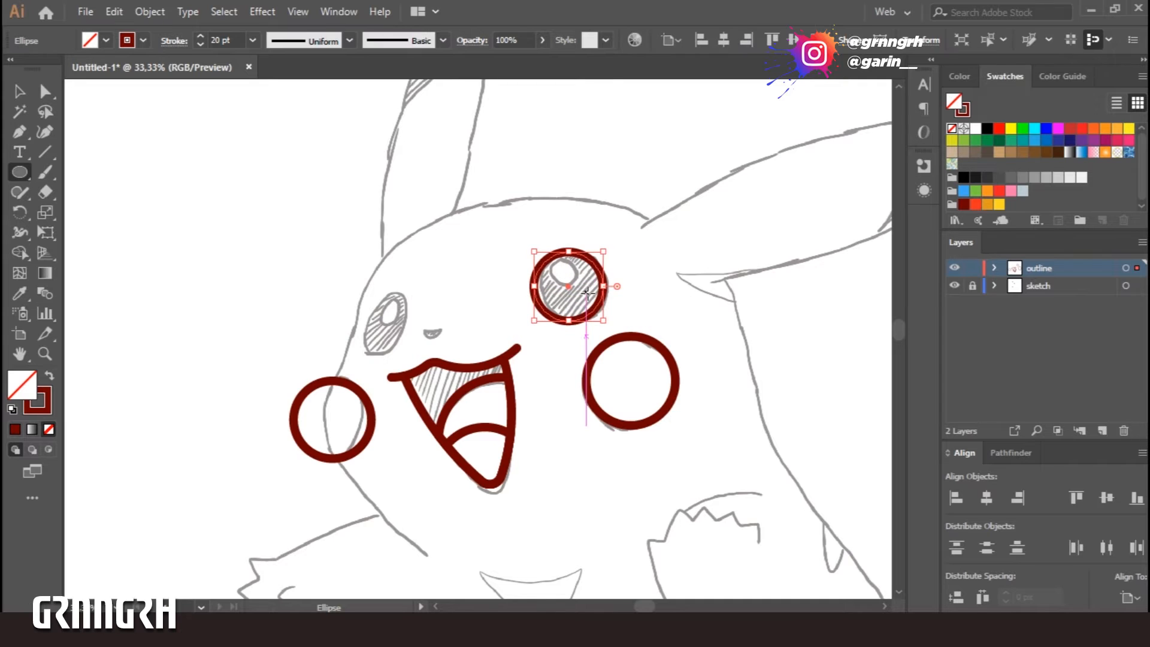
mouse_move(411, 286)
left_mouse_down()
mouse_move(375, 322)
mouse_move(368, 355)
left_mouse_up()
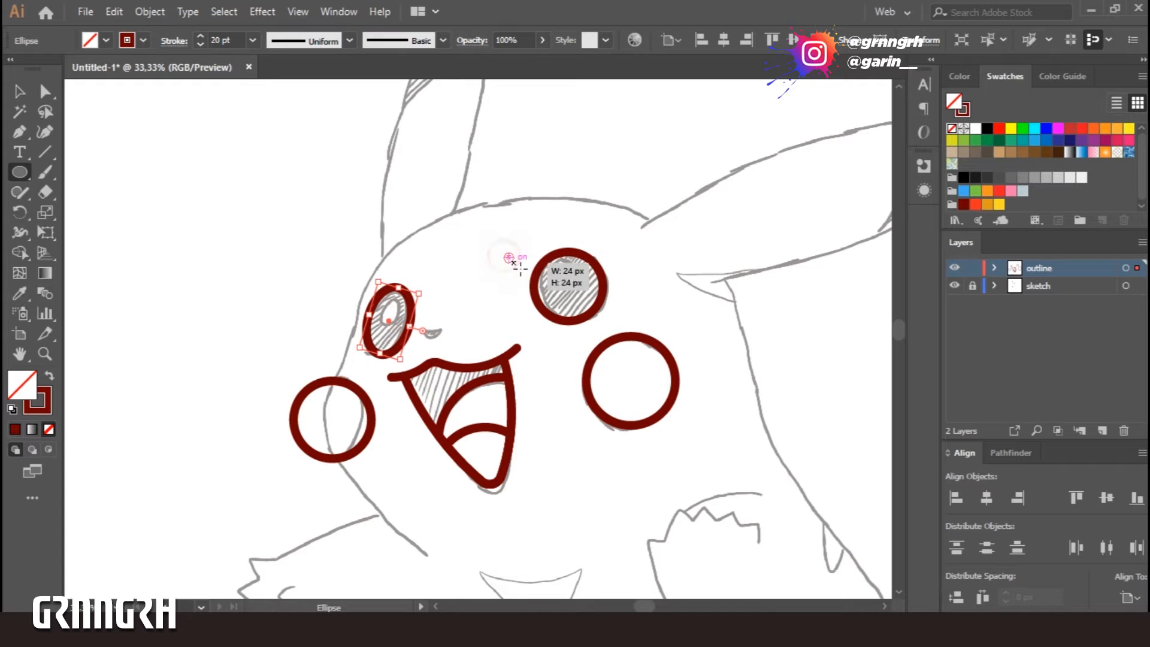
mouse_move(524, 272)
left_mouse_down()
mouse_move(565, 278)
mouse_move(376, 319)
left_mouse_up()
key("shift+x")
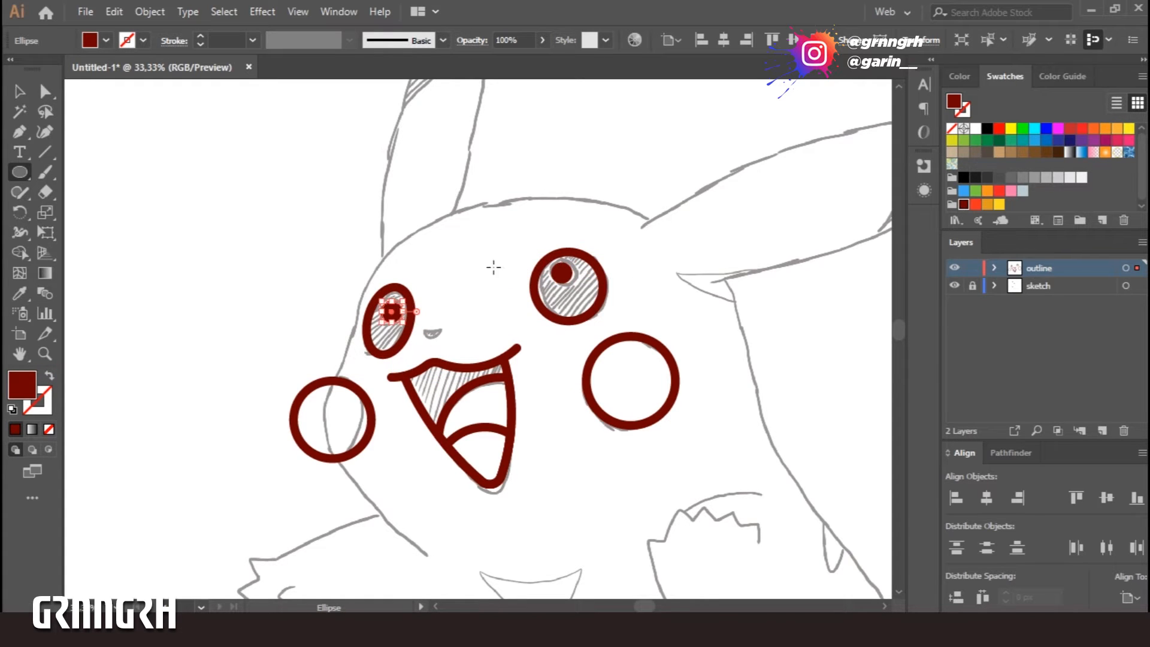
- Trace the head and body with the Pen tool from the left chin over the head, down the right side and along the bottom
key("p")
left_click(426, 554)
left_click_drag(341, 362, 367, 264)
mouse_move(647, 216)
left_mouse_down()
mouse_move(839, 290)
mouse_move(749, 354)
mouse_move(741, 342)
mouse_move(758, 388)
left_mouse_up()
left_click(49, 375)
mouse_move(859, 489)
left_mouse_down()
mouse_move(811, 391)
mouse_move(729, 271)
left_mouse_up()
left_click_drag(676, 277, 699, 313)
scroll(743, 324, "down", 10)
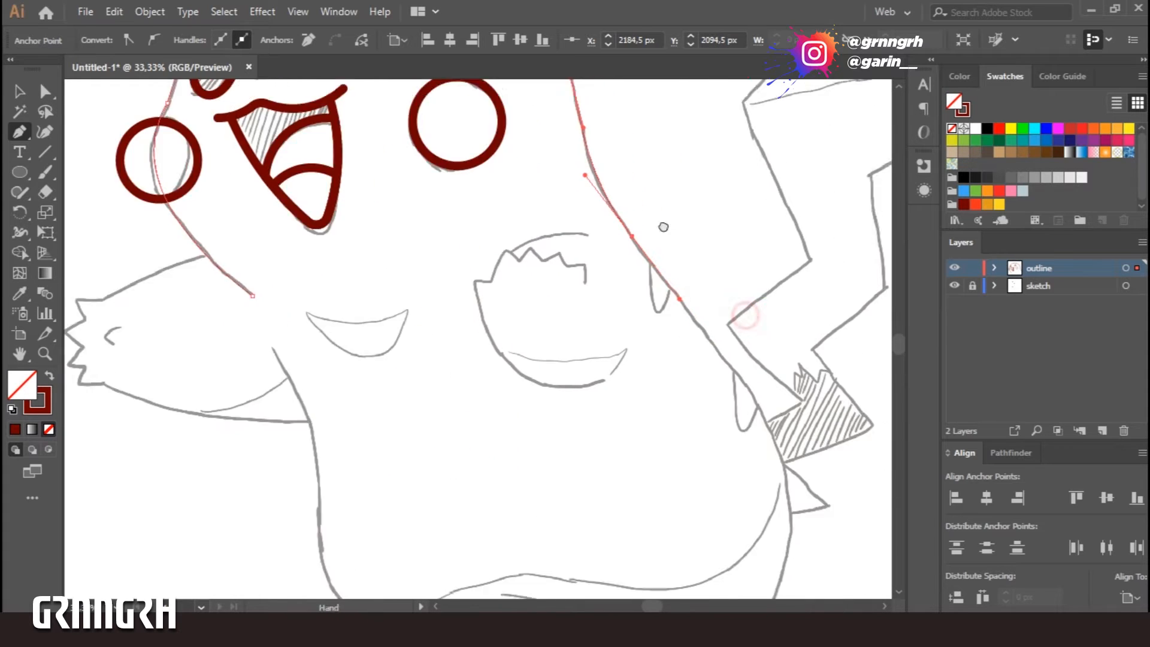
left_click_drag(640, 373, 564, 393)
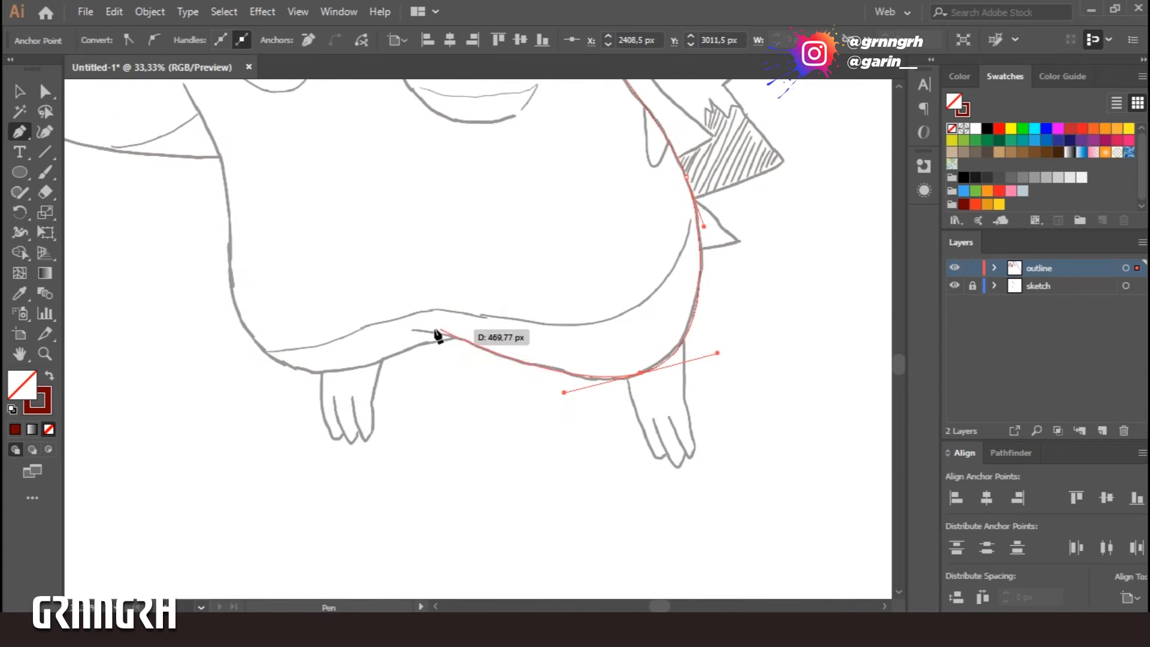
left_click_drag(357, 327, 354, 328)
left_click_drag(513, 303, 593, 439)
- Copy the right cheek circle's 20 pt dark red stroke to the head and body path with the Eyedropper
left_click(297, 12)
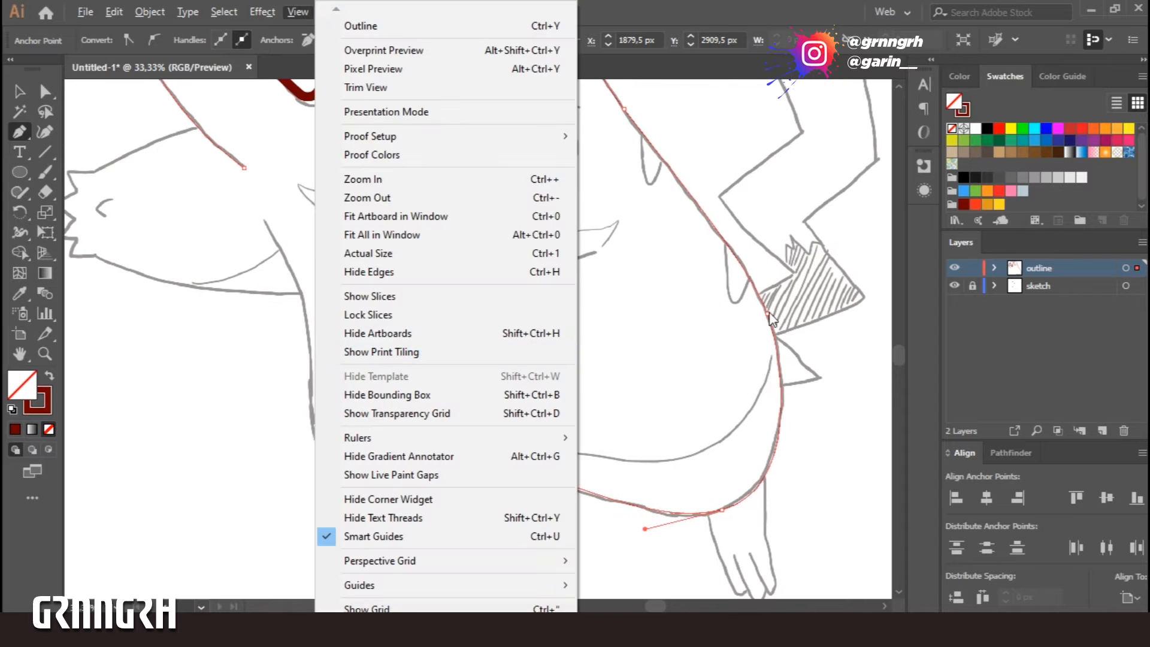
left_click(620, 315, "ctrl")
key("v")
left_click(552, 477)
left_click_drag(443, 227, 505, 462)
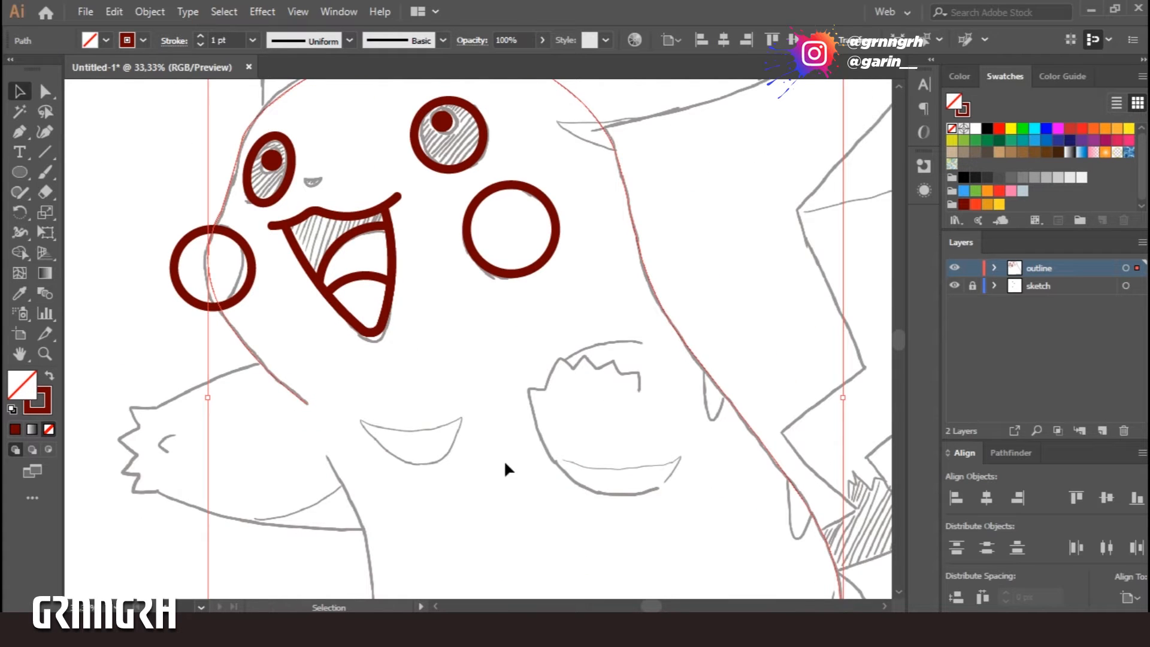
key("i")
left_click(498, 271)
left_click_drag(321, 324, 418, 385)
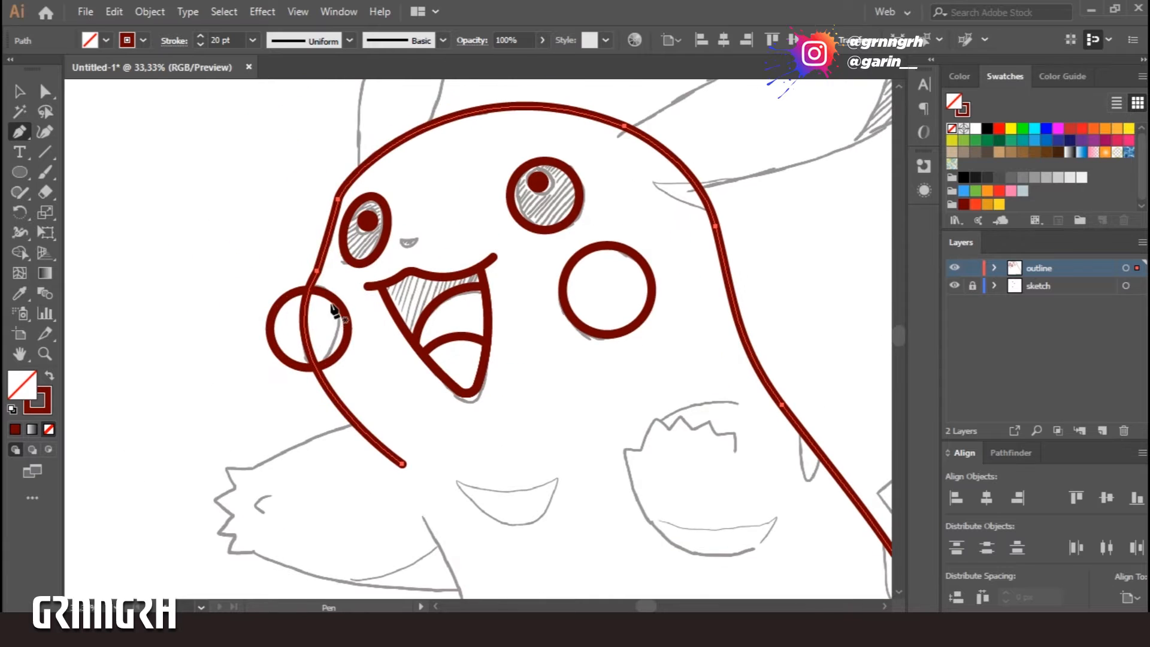
left_click_drag(286, 259, 230, 226)
left_click(338, 199, "ctrl")
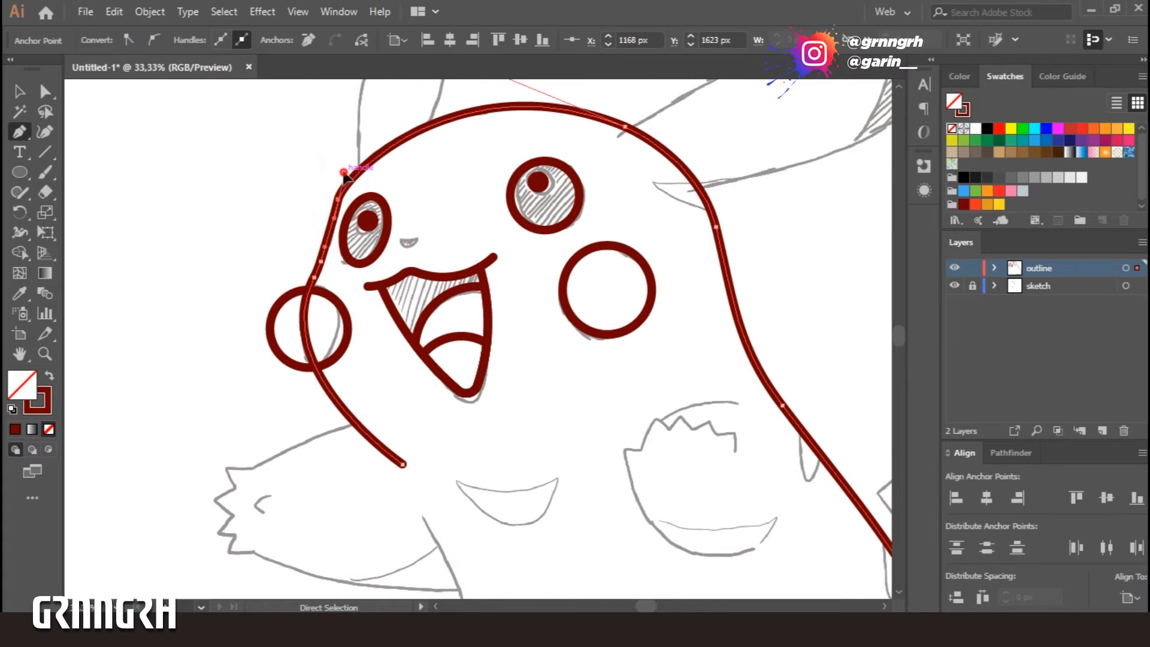
left_click_drag(344, 174, 358, 157)
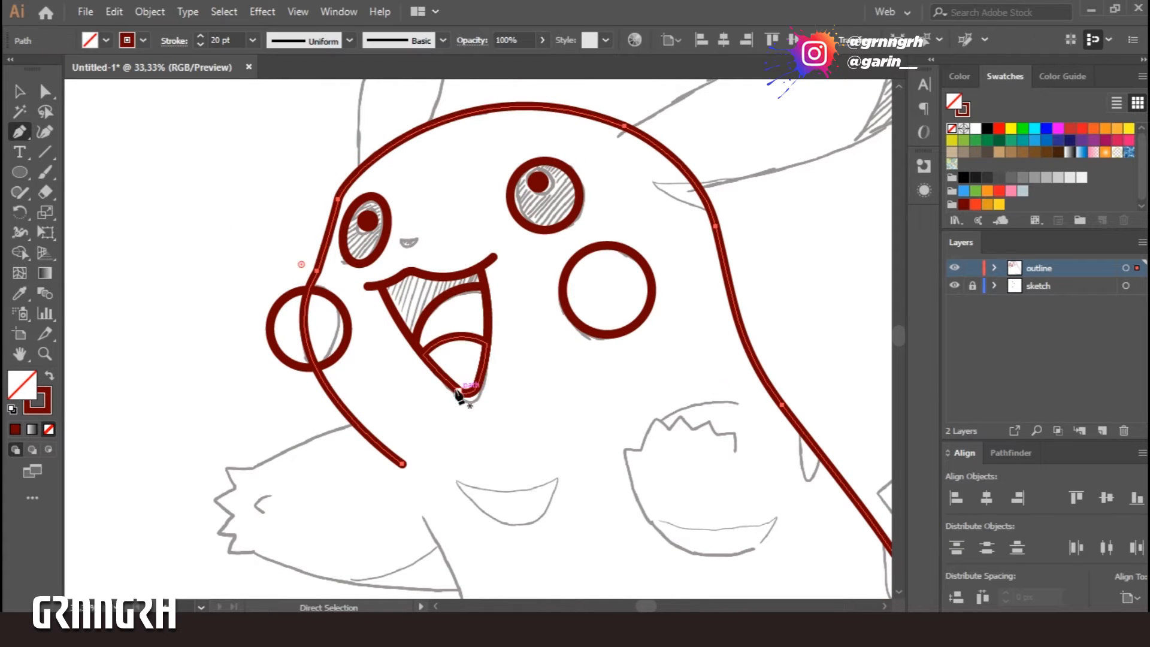
- Smooth the left side of the head outline beside the eye with the Smooth tool
left_click(44, 153)
left_click_drag(20, 192, 91, 234)
left_click_drag(326, 250, 470, 432)
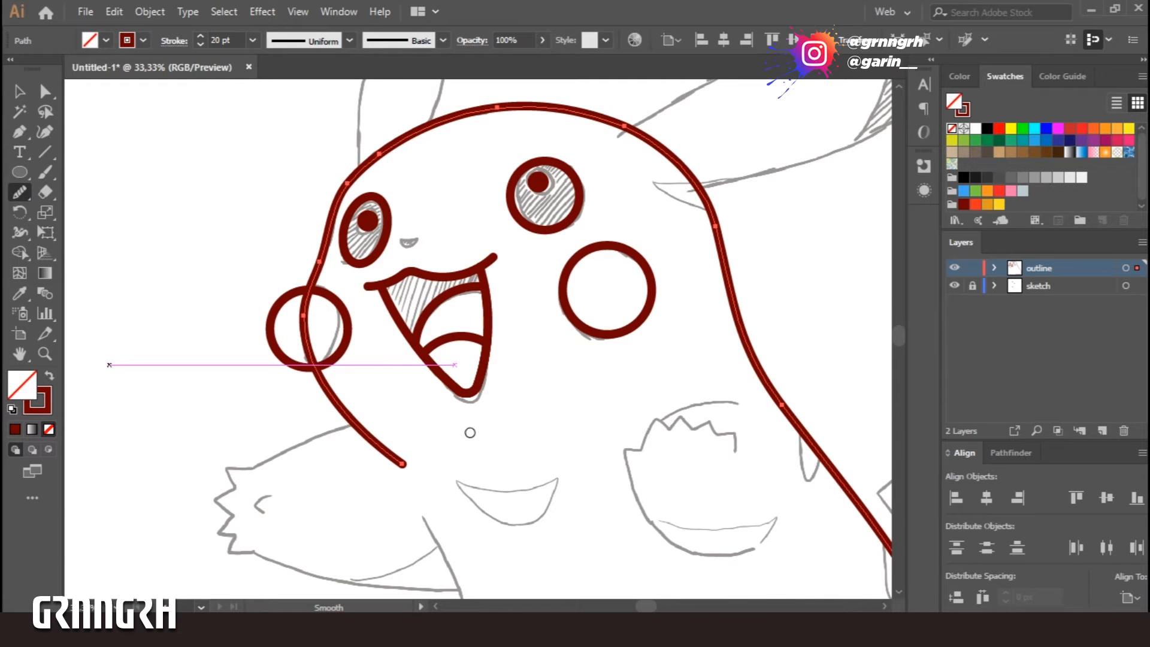
- Trace the left ear as a three-point path, curving both sides to the sketch and rounding its tip
left_click_drag(482, 208, 447, 490)
left_click(328, 458)
left_click(425, 161)
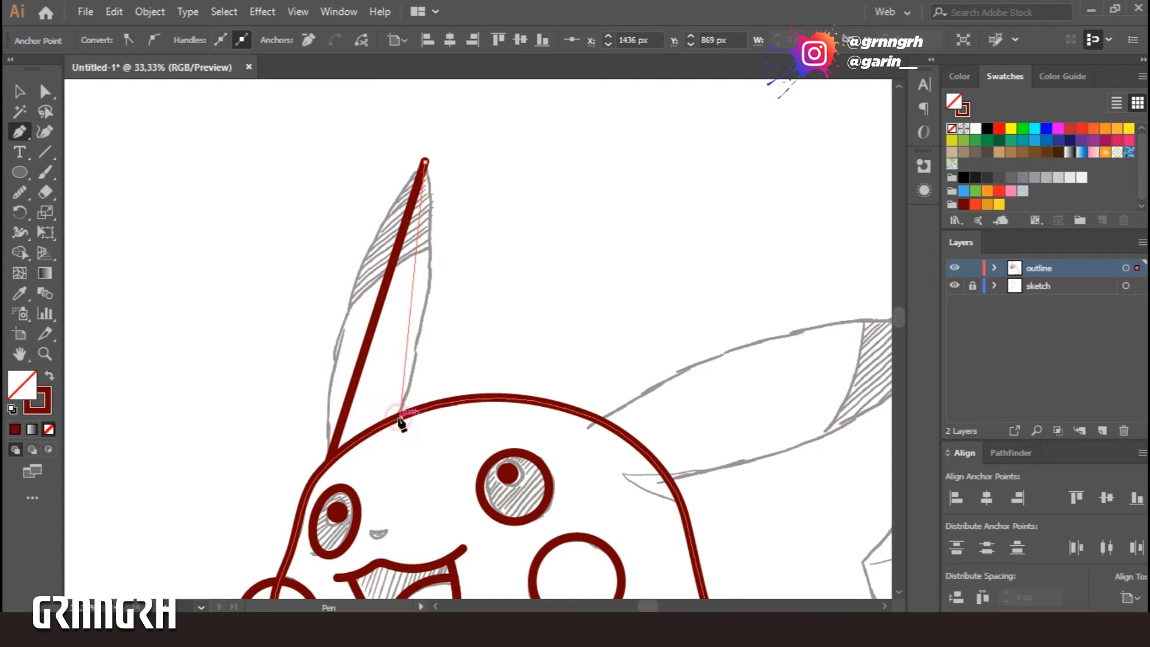
left_click(401, 418)
key("shift+grave")
left_click_drag(377, 309, 427, 308)
key("p")
left_click(425, 162, "ctrl")
left_click_drag(423, 173, 426, 184)
left_click(472, 222, "ctrl")
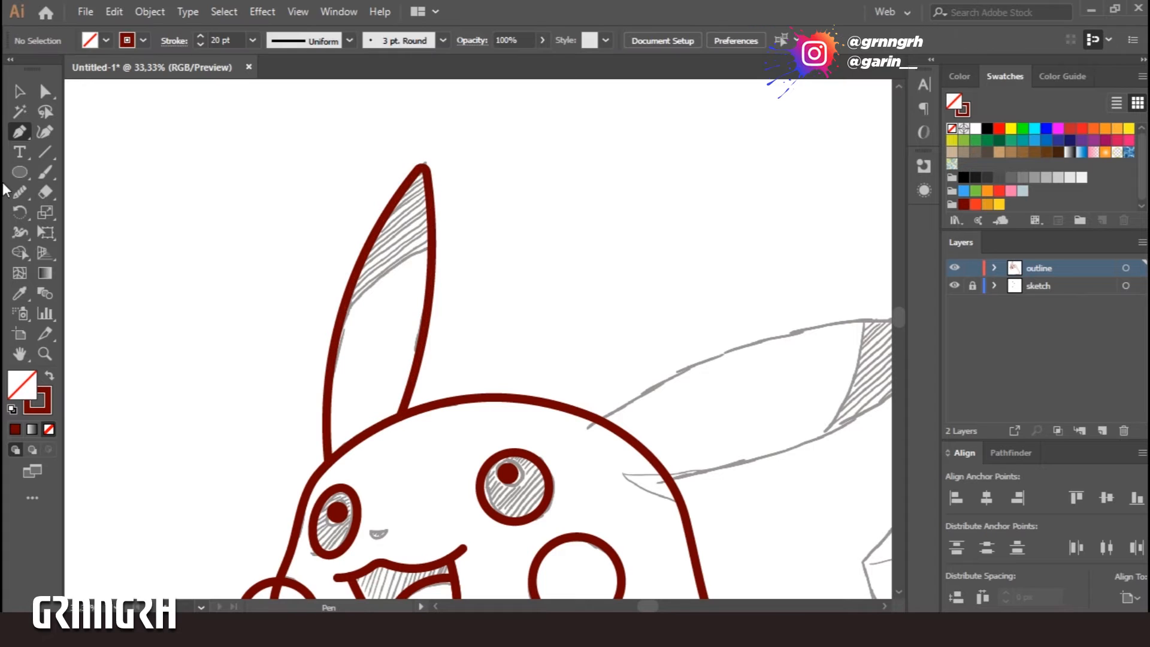
- Draw a closed curved shape over the left ear's hatched tip and trim the part outside the ear with Shape Builder
left_click(337, 330)
left_click_drag(432, 248, 488, 238)
left_click_drag(454, 126, 389, 108)
left_click_drag(318, 212, 318, 261)
left_click(336, 329)
key("v")
left_click(332, 356, "shift")
key("shift+m")
left_click(336, 287, "alt")
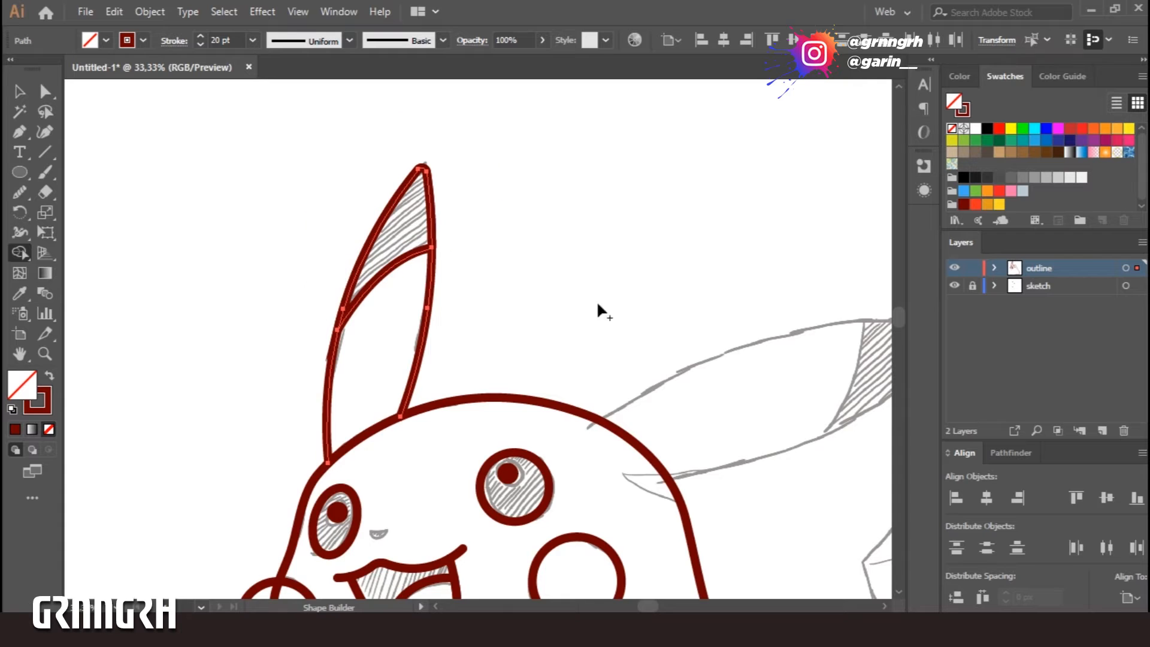
- Trace the right ear as a three-point path, curving both edges to the sketch and rounding its tip
left_click_drag(695, 323, 437, 297)
left_click(341, 394)
left_click(700, 294)
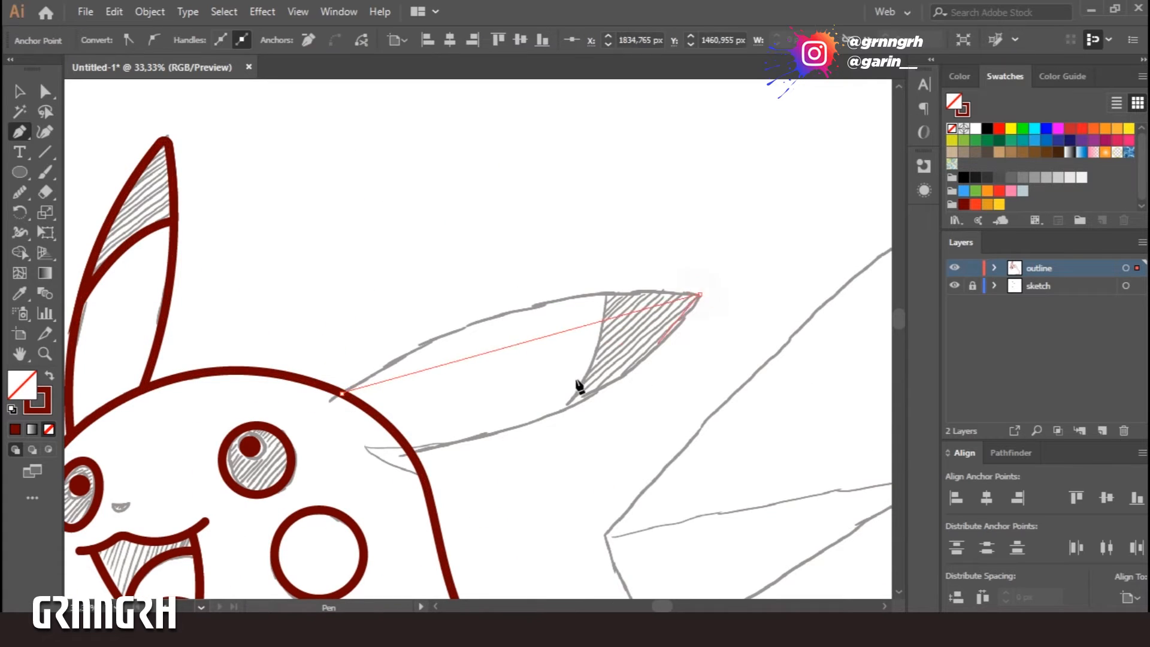
left_click(410, 453)
key("shift+grave")
left_click_drag(483, 354, 483, 318)
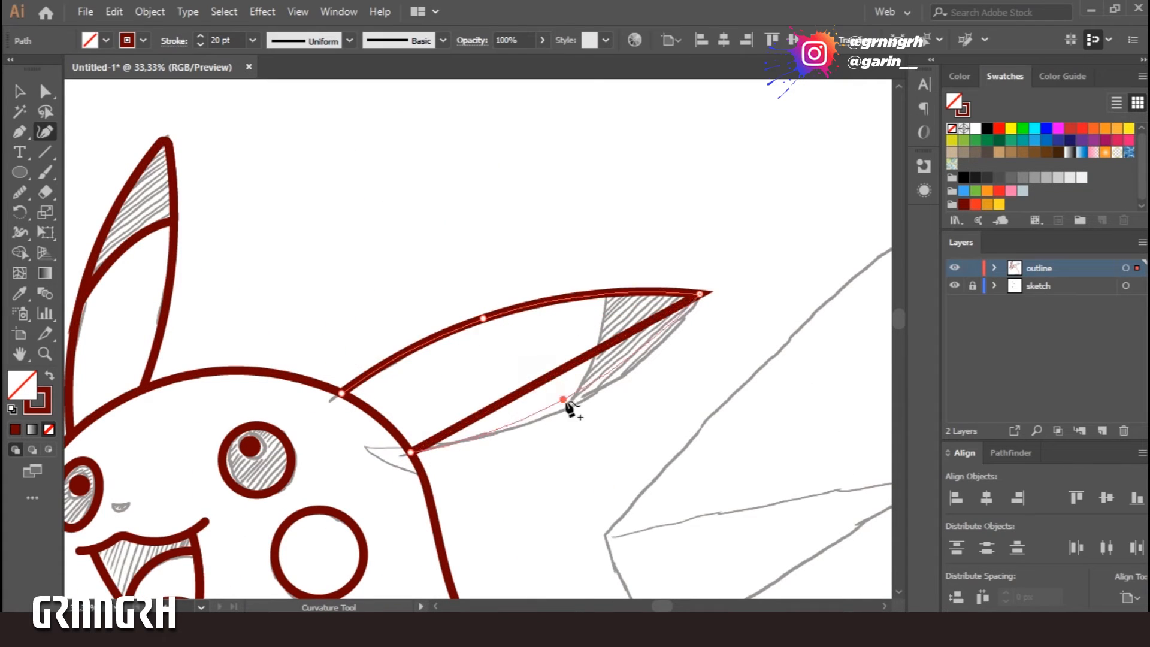
left_click_drag(571, 365, 571, 405)
left_click(700, 294, "ctrl")
left_click_drag(684, 300, 674, 307)
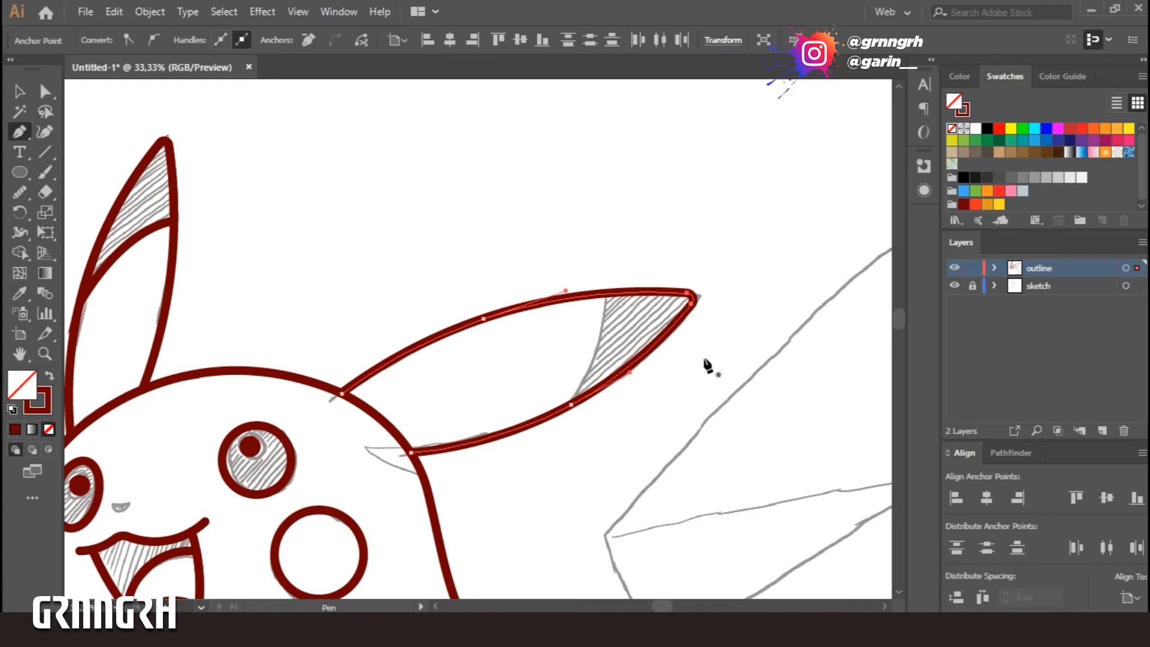
left_click(608, 418, "ctrl")
- Draw a closed curved shape over the right ear's hatched tip and trim the part outside the ear with Shape Builder
left_click(566, 406)
left_click_drag(606, 292, 618, 221)
left_click_drag(731, 276, 734, 301)
left_click_drag(675, 418, 653, 428)
left_click(566, 407)
key("v")
left_click_drag(553, 456, 639, 331)
key("shift+grave")
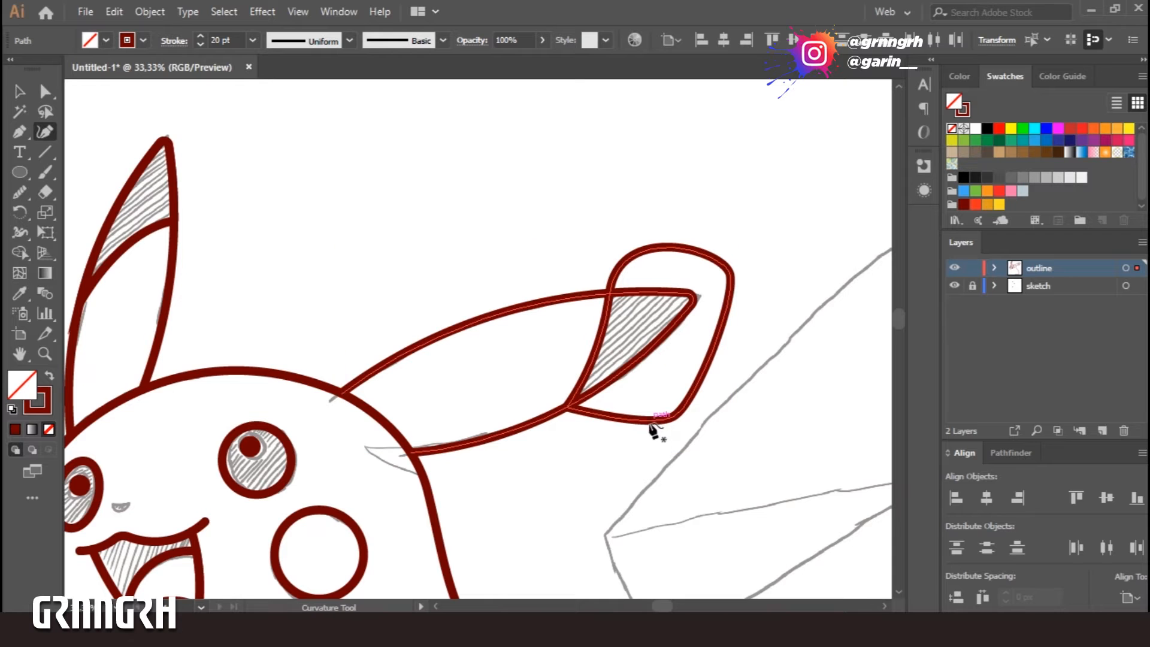
left_click(633, 405, "alt")
key("v")
left_click(510, 504)
- Trim the part of the left cheek circle that extends beyond the head outline with Shape Builder
left_click_drag(481, 479, 614, 301)
left_click_drag(422, 508, 526, 399)
left_click_drag(179, 258, 301, 359)
key("shift+m")
key("p")
left_click(301, 435, "ctrl")
- Trace the body's left side from the armpit down and around to the bottom outline with the Pen tool
left_click_drag(449, 359, 466, 124)
left_click(388, 258)
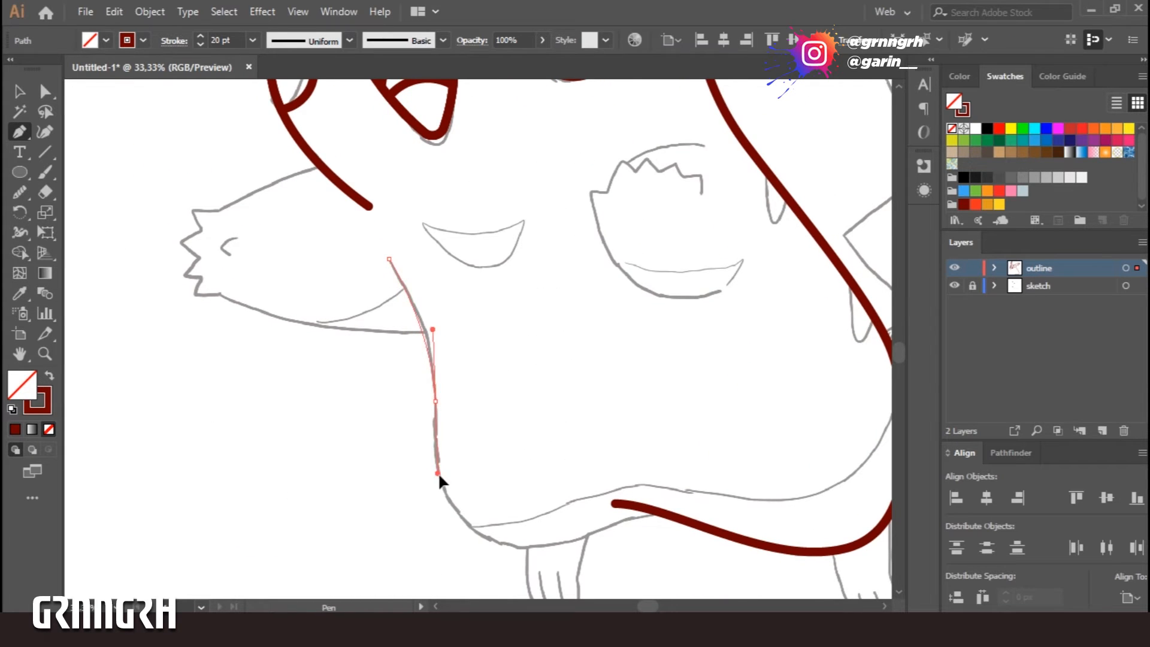
left_click_drag(437, 472, 438, 475)
left_click(514, 546)
left_click_drag(671, 517, 736, 526)
left_click(717, 453, "ctrl")
- Trace the left arm with its zigzag fingers from the head outline around to the body, curving the lower edge
left_click_drag(428, 312, 553, 368)
left_click(446, 223)
left_click_drag(340, 271, 324, 271)
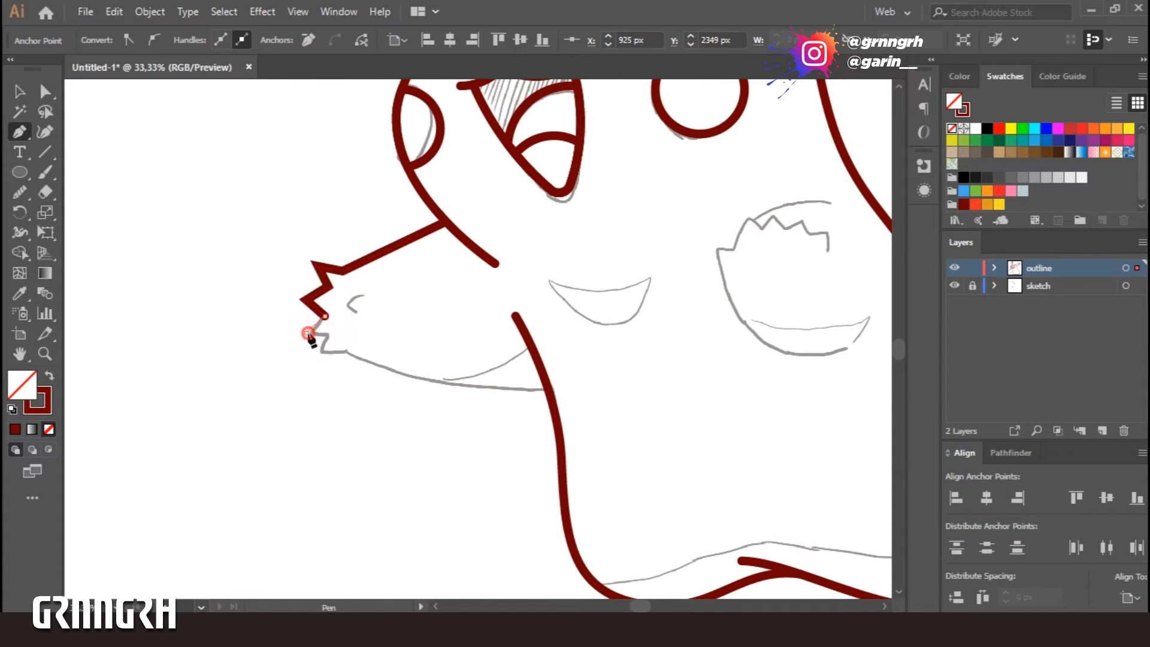
left_click(345, 353)
left_click_drag(547, 388, 671, 378)
key("shift+grave")
left_click(386, 250)
key("ctrl+z")
- Bend the left arm's upper edge into a slight curve with the Curvature tool
key("v")
left_click(419, 430)
left_click(393, 247)
key("shift+grave")
left_click(392, 245)
key("v")
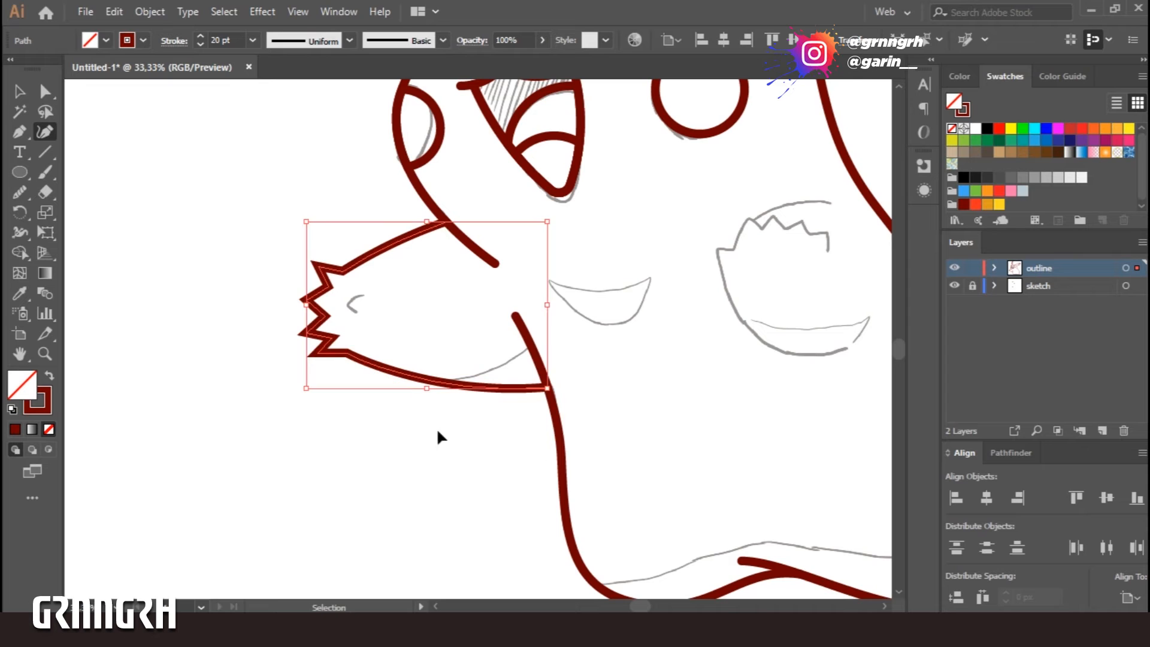
left_click(412, 433)
- Select the zigzag finger corners of the left hand and round them together
key("shift+grave")
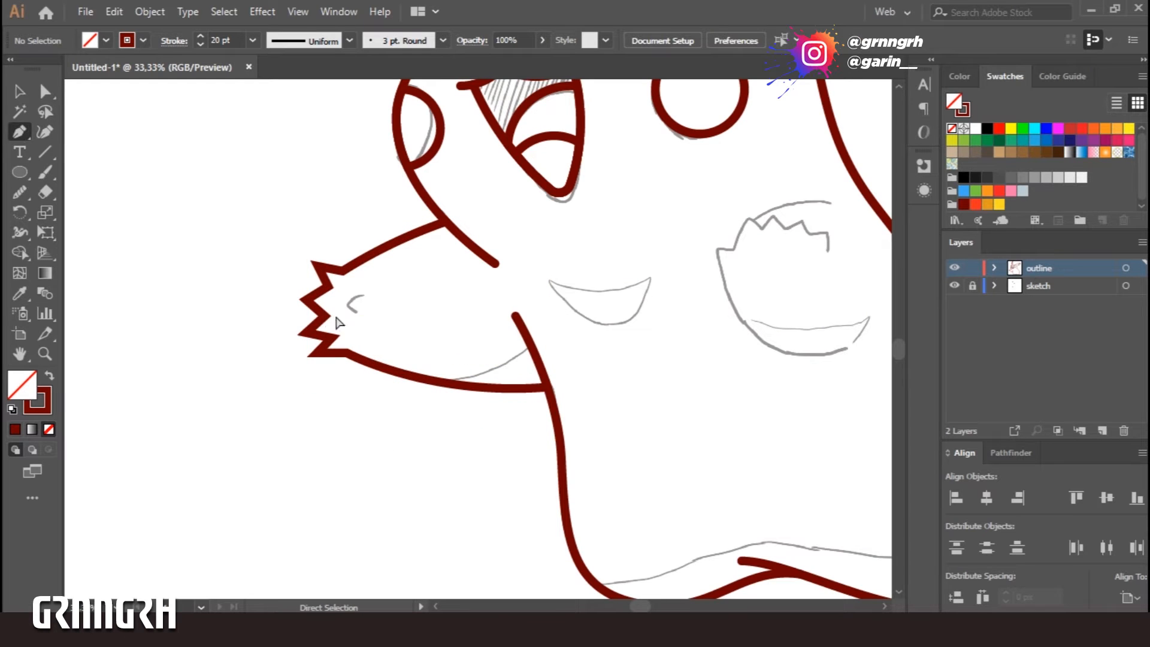
left_click(339, 320)
left_click(324, 279)
key("ctrl+plus")
left_click(473, 343)
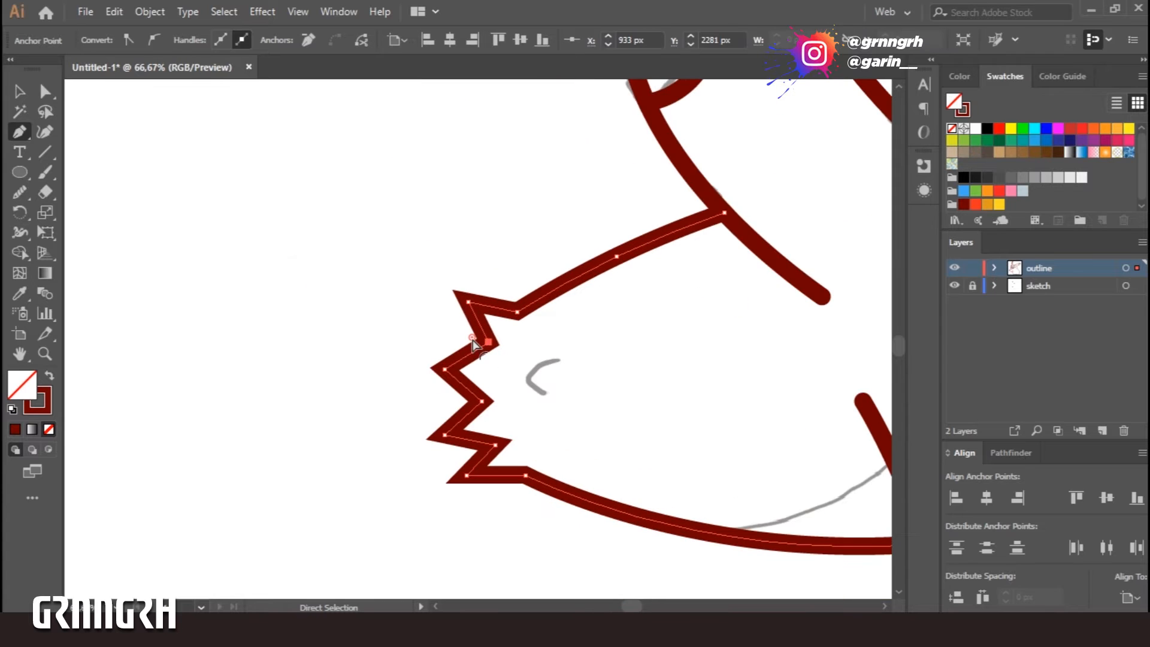
left_click(488, 342, "shift")
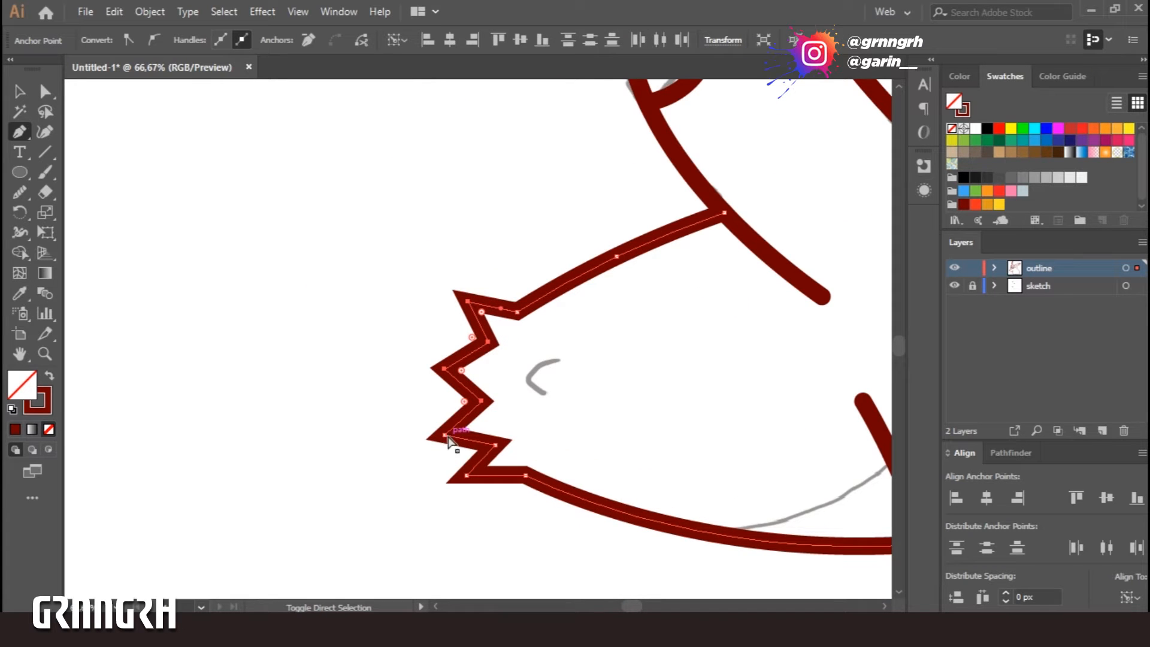
left_click_drag(481, 469, 490, 470)
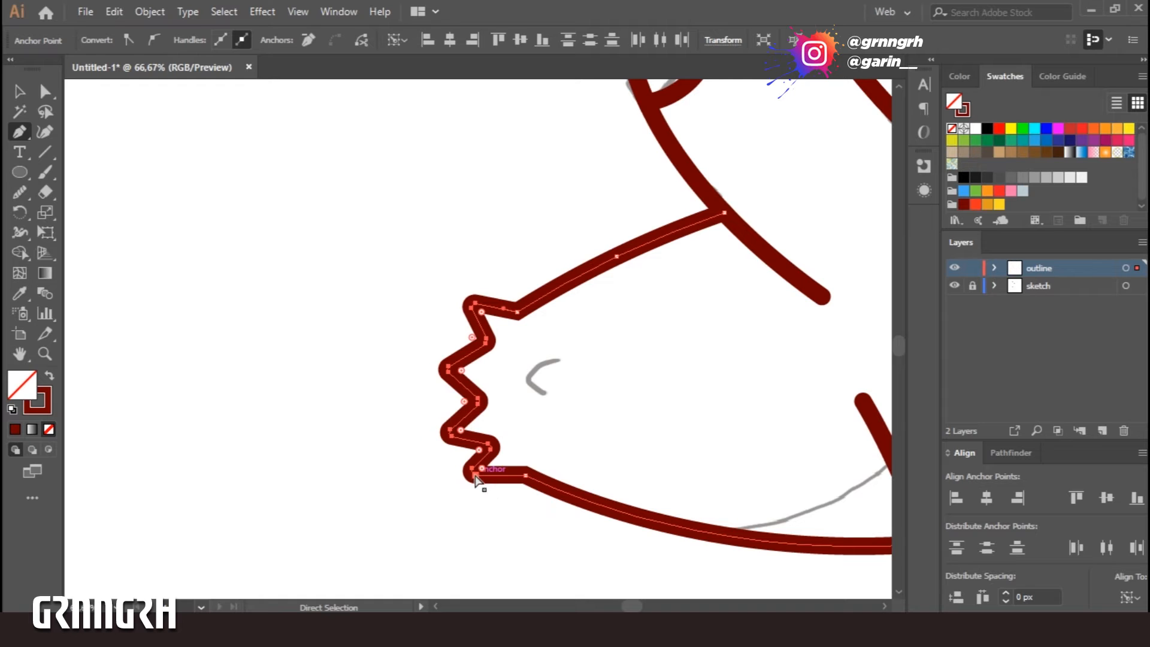
left_click(662, 388, "ctrl")
key("ctrl+minus")
key("ctrl+minus")
key("ctrl+minus")
key("ctrl+minus")
key("ctrl+plus")
left_click_drag(704, 383, 529, 416)
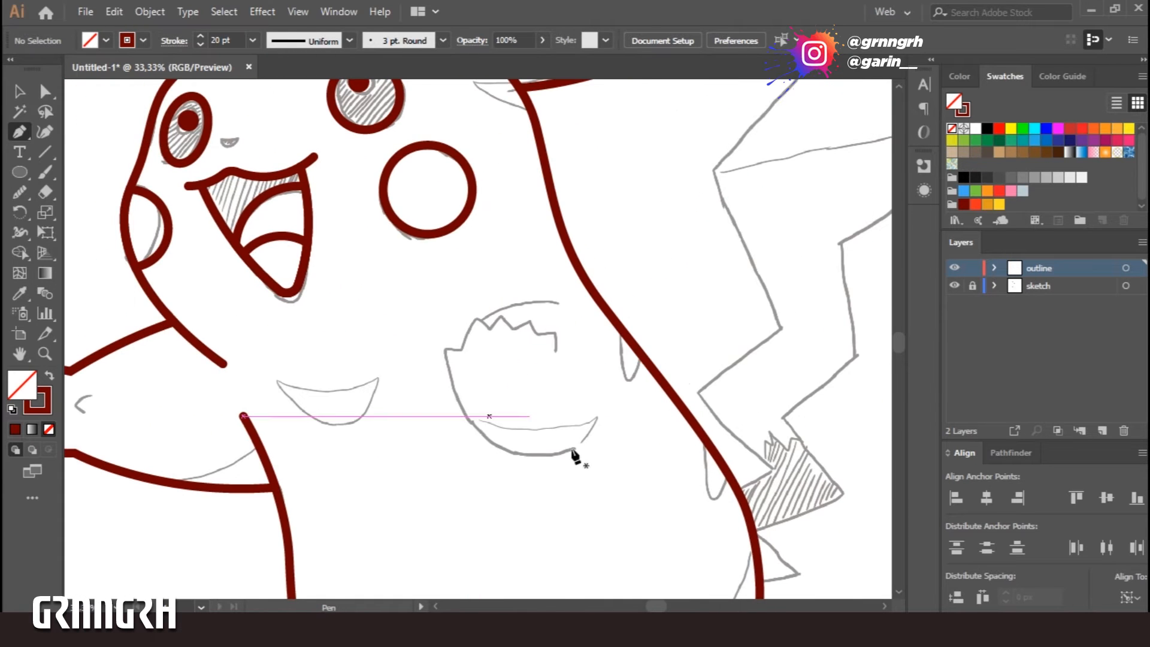
- Trace the right hand over the body with the Pen tool, including its zigzag fingers, and curve its lower edge to the sketch
left_click(574, 449)
left_click(441, 351)
left_click(463, 351)
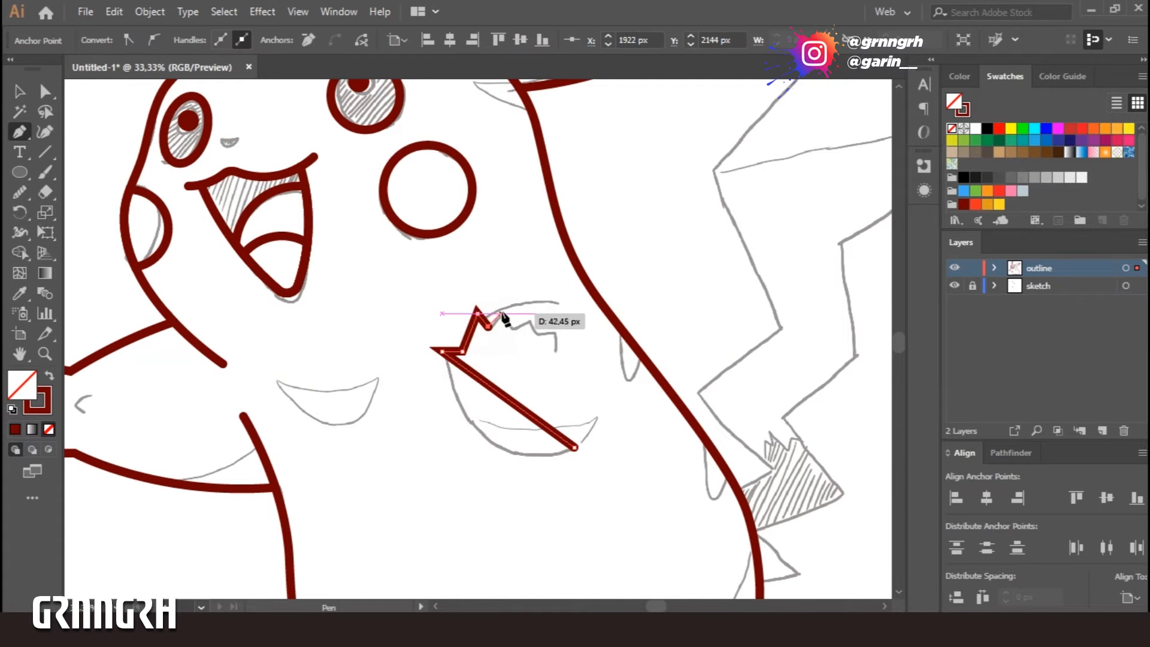
left_click(502, 314)
left_click(513, 330)
left_click(529, 323)
left_click(536, 335)
left_click(555, 329)
left_click_drag(550, 354, 544, 363)
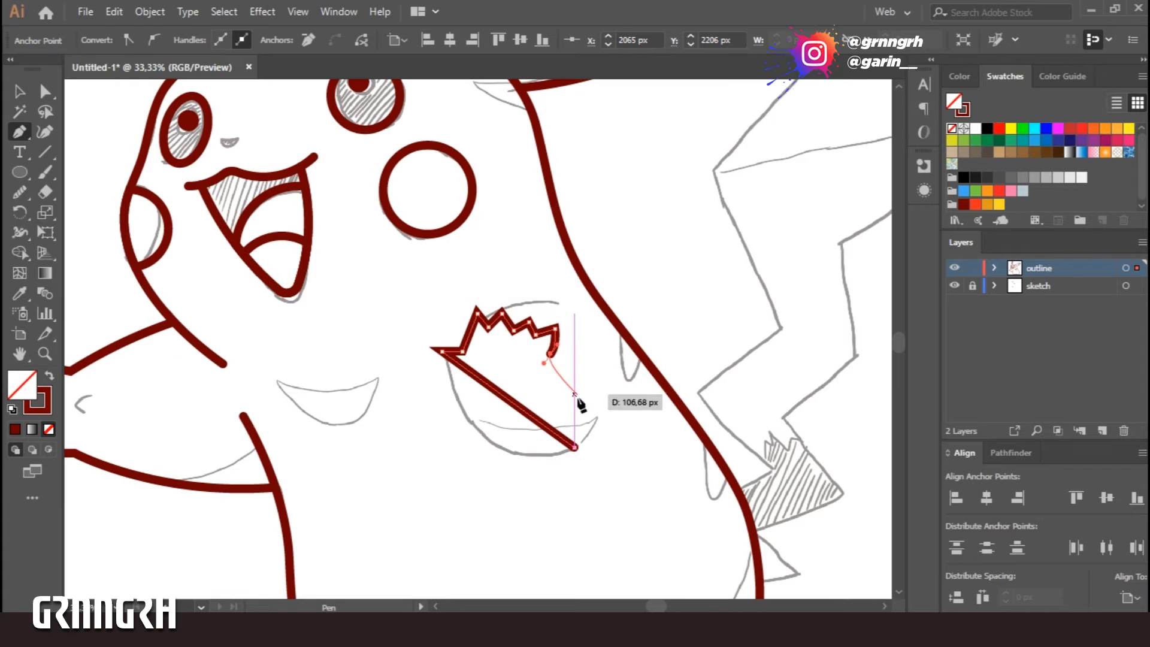
key("shift+grave")
left_click(490, 442)
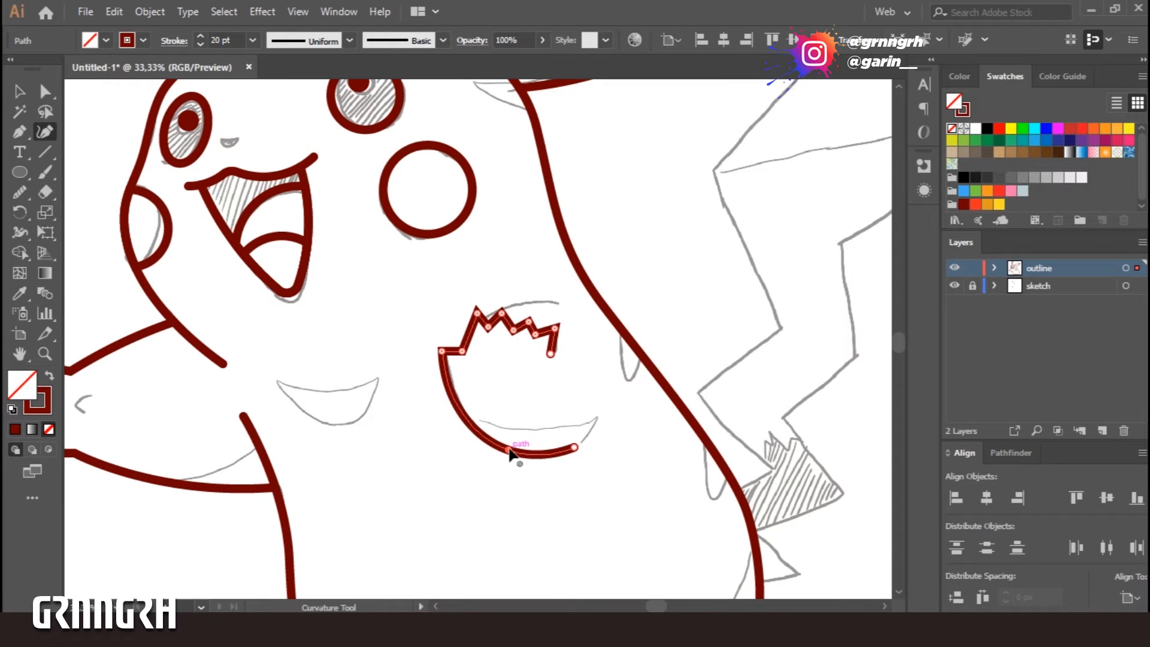
- Select the zigzag finger corners of the right hand and round them slightly
key("a")
left_click_drag(457, 366, 546, 361)
left_click(504, 398)
left_click(545, 365)
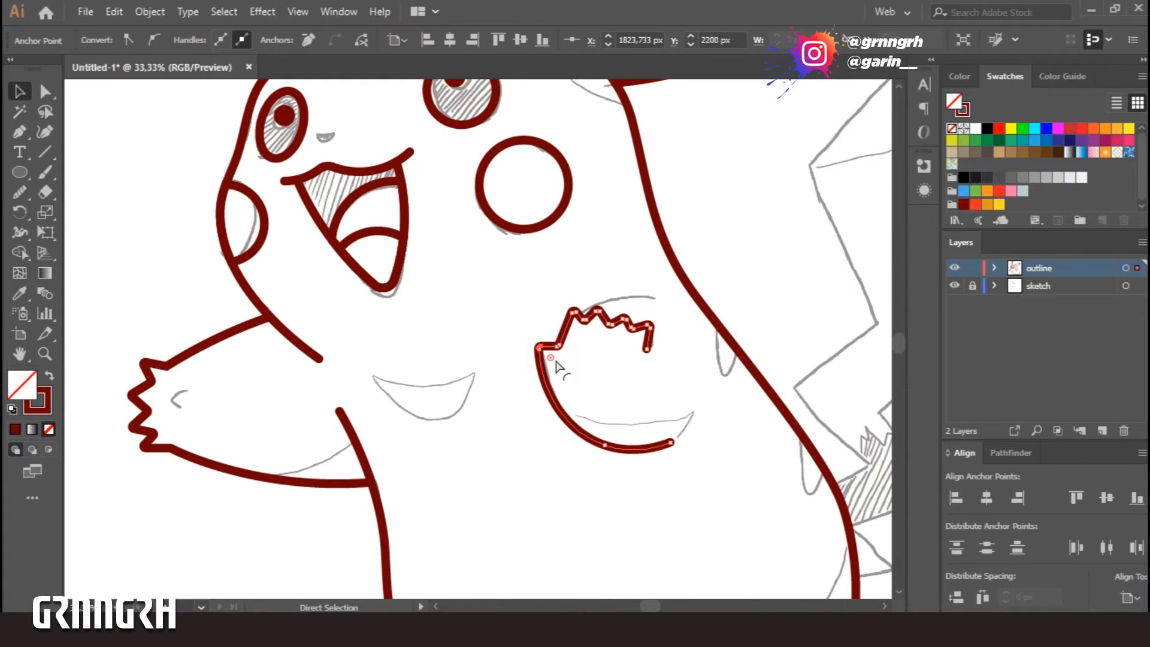
left_click(588, 384, "ctrl")
left_click(557, 346, "ctrl")
left_click(641, 388)
left_click(646, 449)
left_click_drag(639, 318, 639, 348)
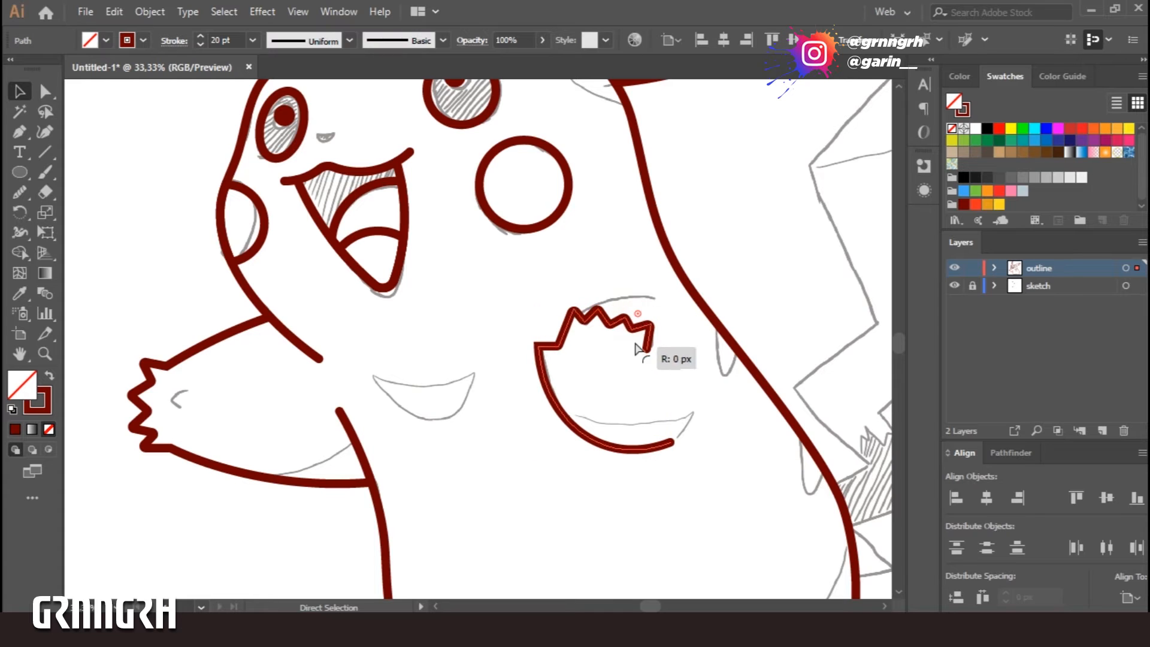
left_click_drag(575, 325, 576, 328)
left_click(602, 389)
- Trace the left foot below the body with the Pen tool, including its outer edges, toe tips and toe separation lines
left_click_drag(653, 391, 504, 157)
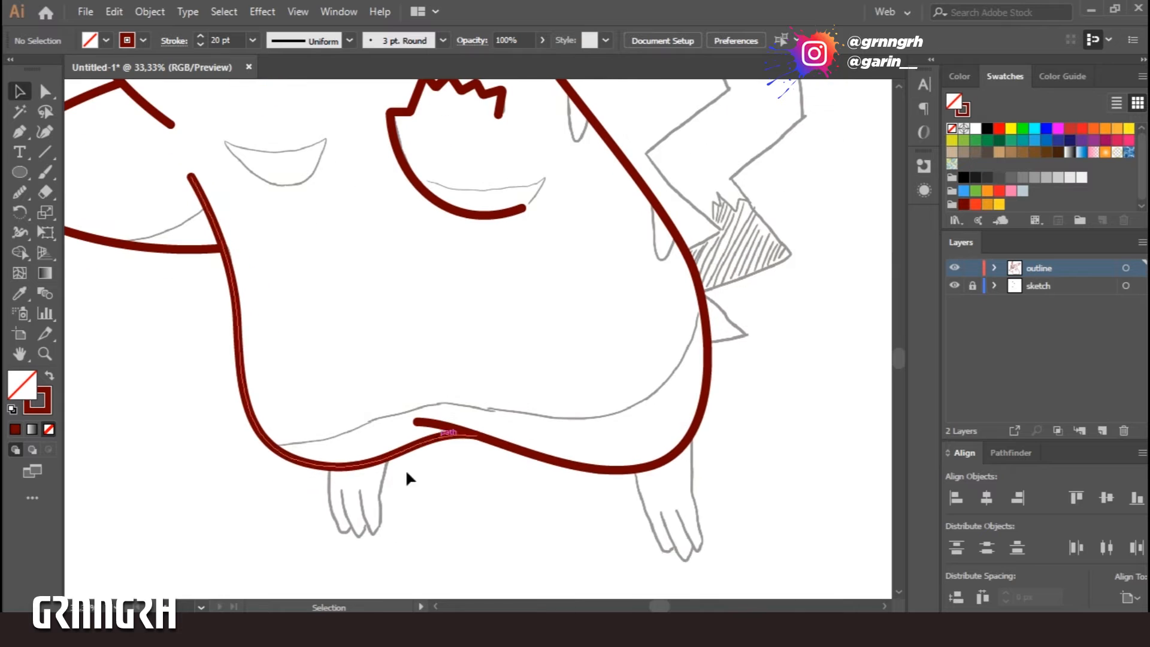
left_click(330, 467)
key("ctrl+plus")
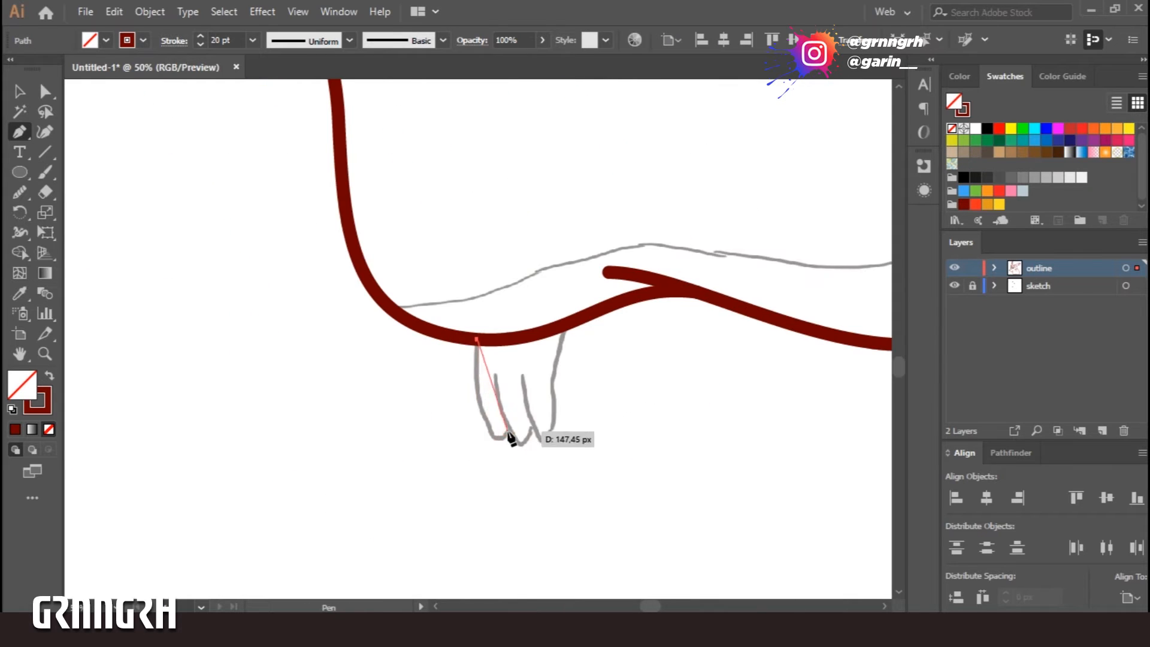
left_click_drag(542, 401, 565, 402)
left_click(497, 374)
left_click(599, 436, "ctrl")
left_click(522, 374)
left_click_drag(548, 444, 568, 426)
left_click_drag(552, 389, 576, 307)
left_click(561, 326)
left_click(610, 395, "ctrl")
left_click(477, 340)
left_click_drag(491, 446, 508, 431)
left_click_drag(478, 342, 469, 342, "ctrl")
left_click(650, 413, "ctrl")
- Trace the right foot below the body with the Pen tool, following its outer edges, toe tips and toe separation lines
left_click_drag(779, 455, 414, 403)
left_click(567, 292)
left_click_drag(625, 405, 674, 353)
left_click(650, 385, "ctrl")
left_click(607, 352)
left_click(674, 351, "ctrl")
left_click(635, 345)
left_click_drag(680, 408, 686, 352)
left_click_drag(656, 314, 651, 260)
left_click(651, 241)
left_click(687, 348, "ctrl")
left_click(683, 386, "ctrl")
left_click(687, 350, "ctrl")
left_click(683, 390, "ctrl")
left_click_drag(687, 352, 568, 590)
left_click(707, 429, "ctrl")
- Trace the tail's left zigzag edge with the Pen tool from the body outline up to the upper tip
left_click_drag(699, 276, 590, 467)
key("ctrl+minus")
left_click_drag(470, 382, 485, 441)
left_click(456, 413)
left_click(495, 396)
left_click(416, 314)
left_click(499, 252)
left_click_drag(494, 209, 500, 316)
left_click(440, 203)
left_click_drag(555, 145, 434, 321)
left_click(605, 94)
- Continue the tail outline from the upper tip down the right zigzag edge and back to the body
left_click(649, 327)
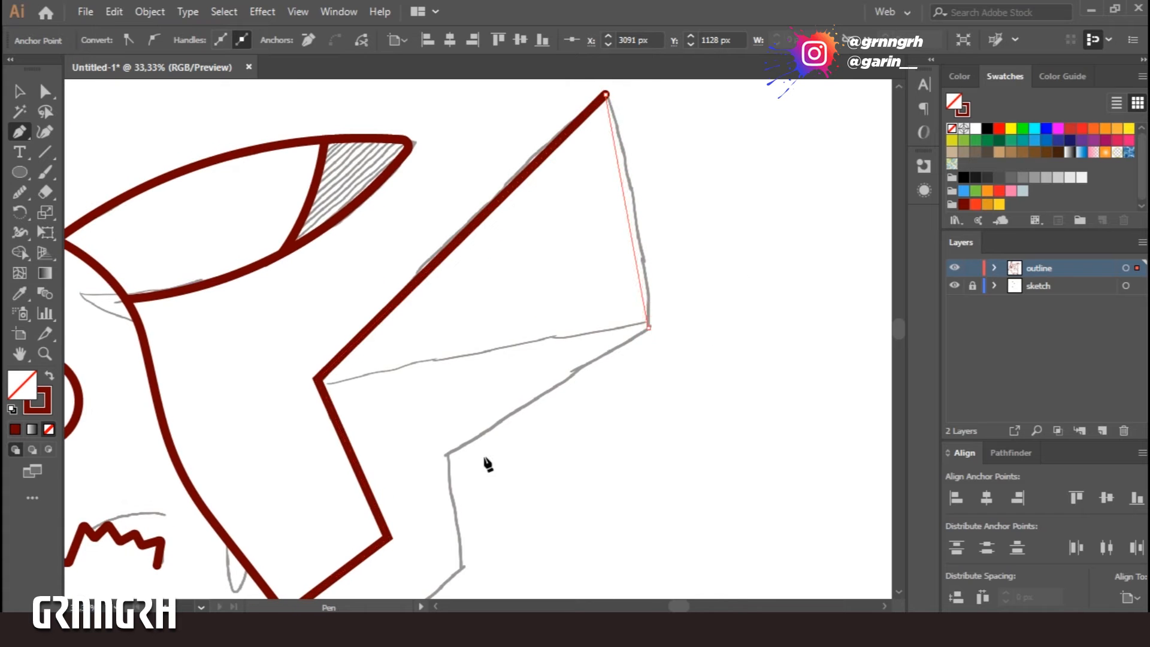
left_click(447, 457)
left_click(462, 565)
left_click_drag(509, 566, 544, 324)
left_click(423, 386)
left_click(484, 464)
left_click(393, 499)
- Bend the tail's straight edges into slight curves matching the sketch with the Curvature tool
key("shift+grave")
left_click_drag(681, 142, 611, 346)
left_click(669, 272, "ctrl")
left_click(593, 182)
left_click_drag(592, 175, 598, 174)
left_click_drag(399, 225, 395, 220)
left_click(507, 363)
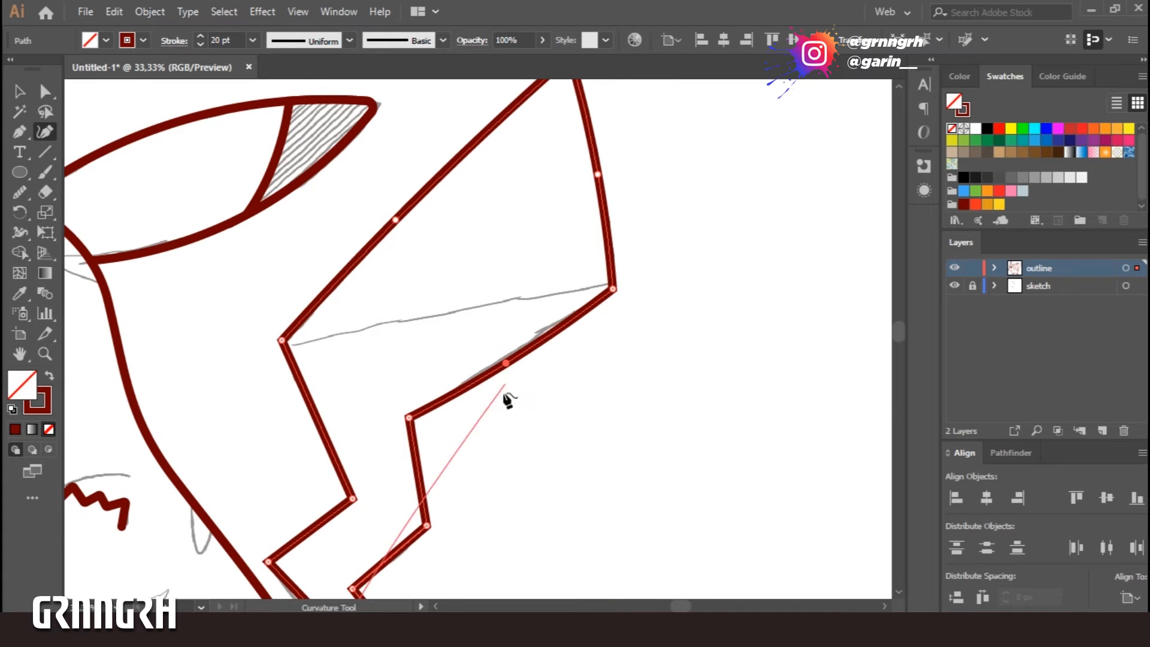
left_click(319, 429)
scroll(420, 396, "down", 3)
scroll(420, 395, "left", 2)
left_click(474, 368)
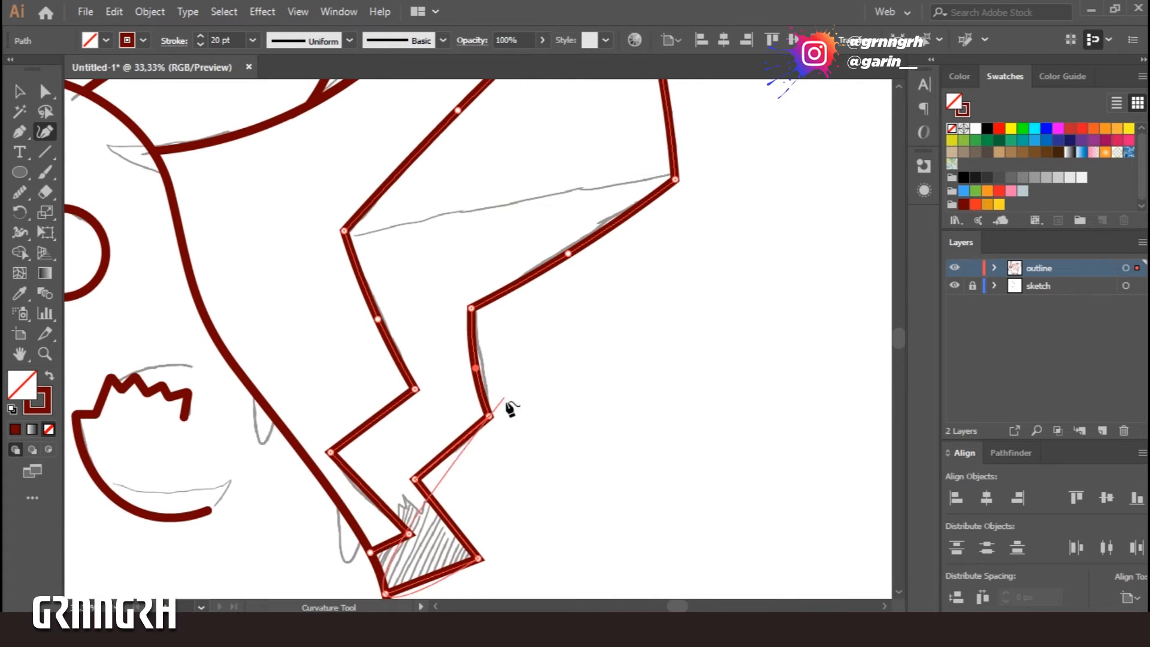
left_click(379, 319)
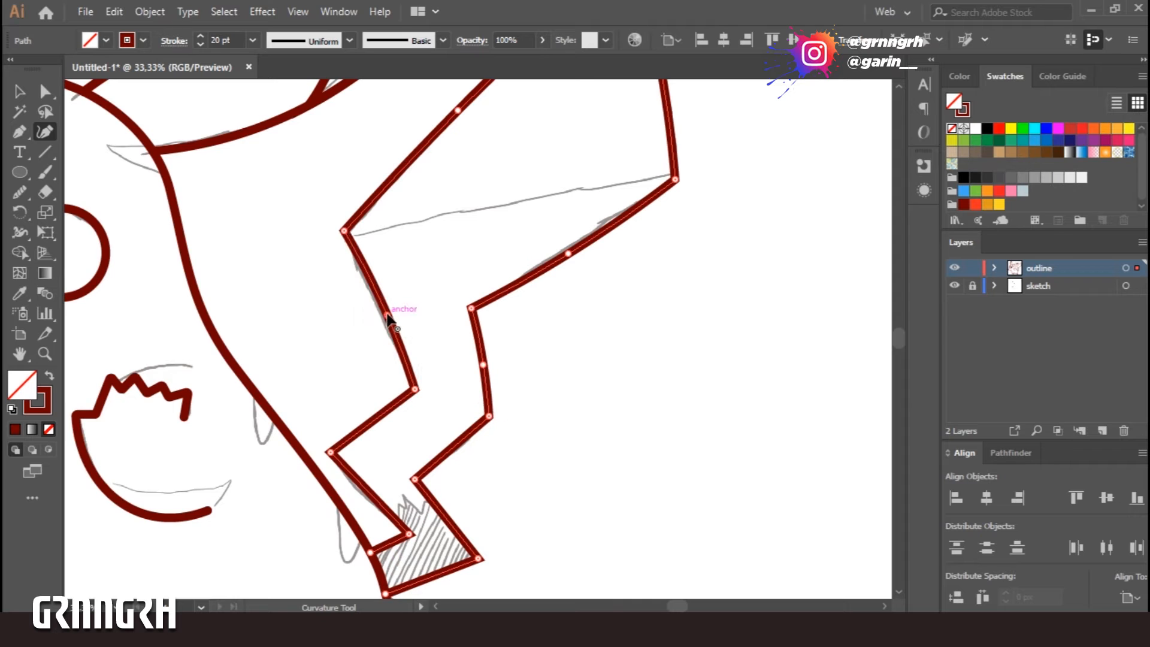
- Round all corners of the tail outline together by a small radius
key("v")
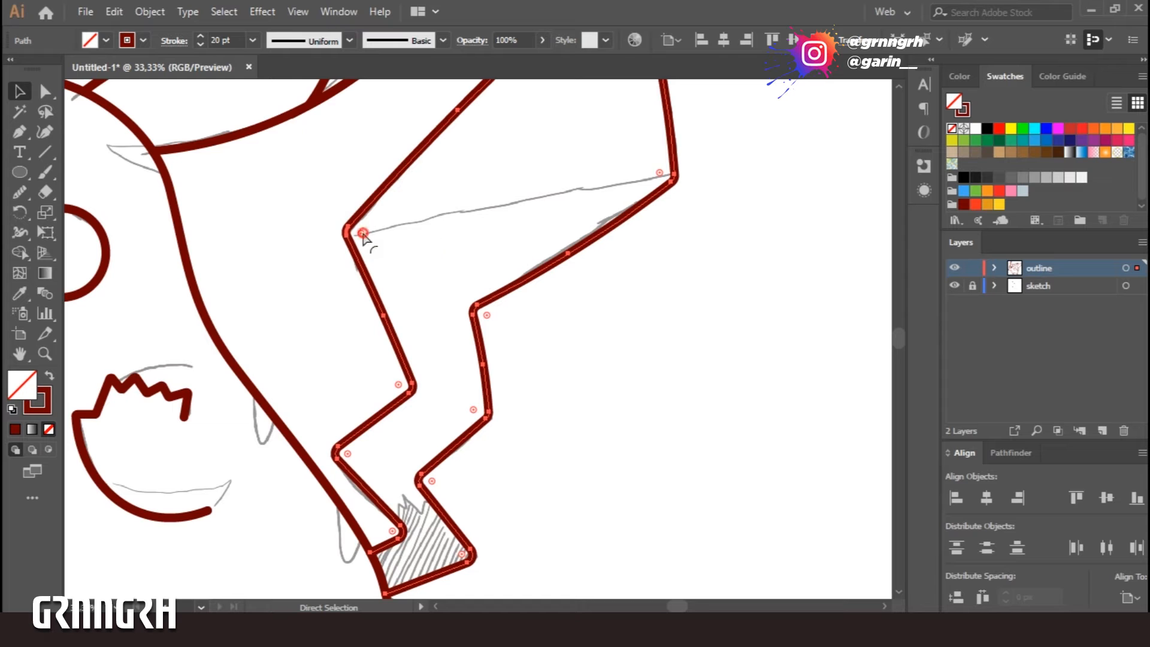
double_click(365, 238)
left_click(619, 359)
left_click(564, 332)
- Set the left cheek outline's stroke to 10 pt and copy that stroke to the right cheek circle with the Eyedropper
key("ctrl+minus")
key("ctrl+minus")
left_click_drag(267, 150, 513, 142)
key("ctrl+plus")
key("ctrl+plus")
key("ctrl+plus")
left_click_drag(461, 253, 569, 351)
left_click(313, 379)
left_click(252, 40)
left_click(275, 312)
left_click(765, 316)
key("i")
left_click(312, 355)
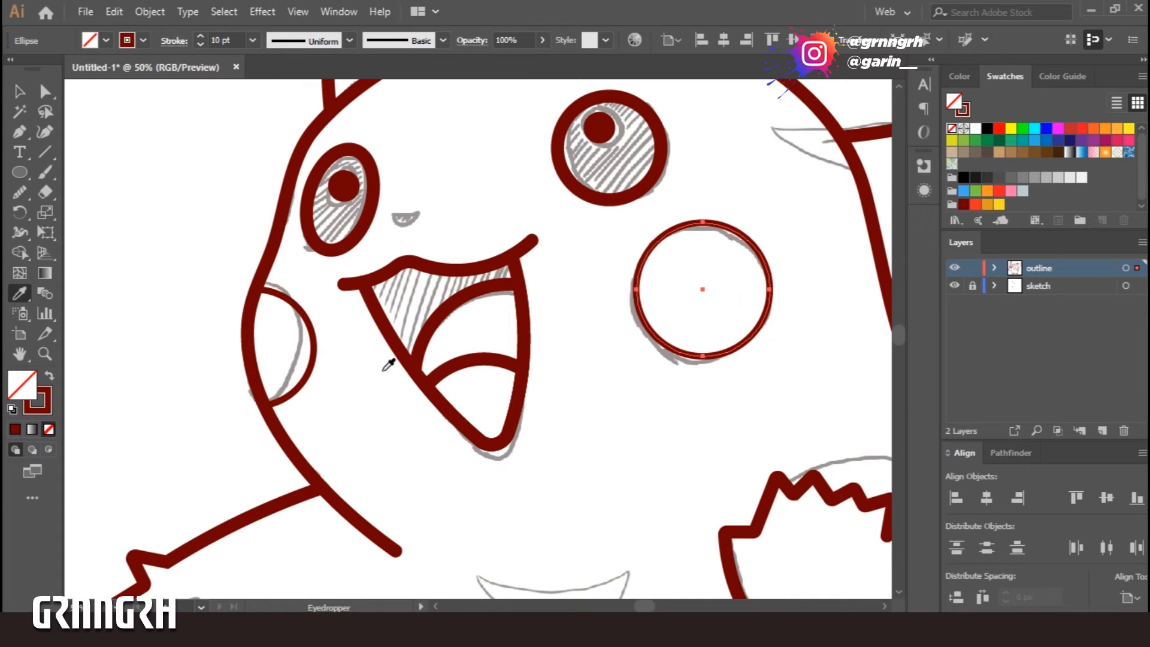
- Select both inner curves of the mouth and apply the cheek's 10 pt stroke to them with the Eyedropper
key("v")
left_click(443, 312)
left_click(466, 363, "shift")
key("i")
left_click(313, 329)
mouse_move(624, 369)
left_mouse_down()
mouse_move(551, 489)
mouse_move(587, 462)
left_mouse_up()
key("v")
left_click(592, 426)
- Apply the cheek's 10 pt stroke to the left ear's inner tip line with the Eyedropper
left_click_drag(751, 283, 639, 611)
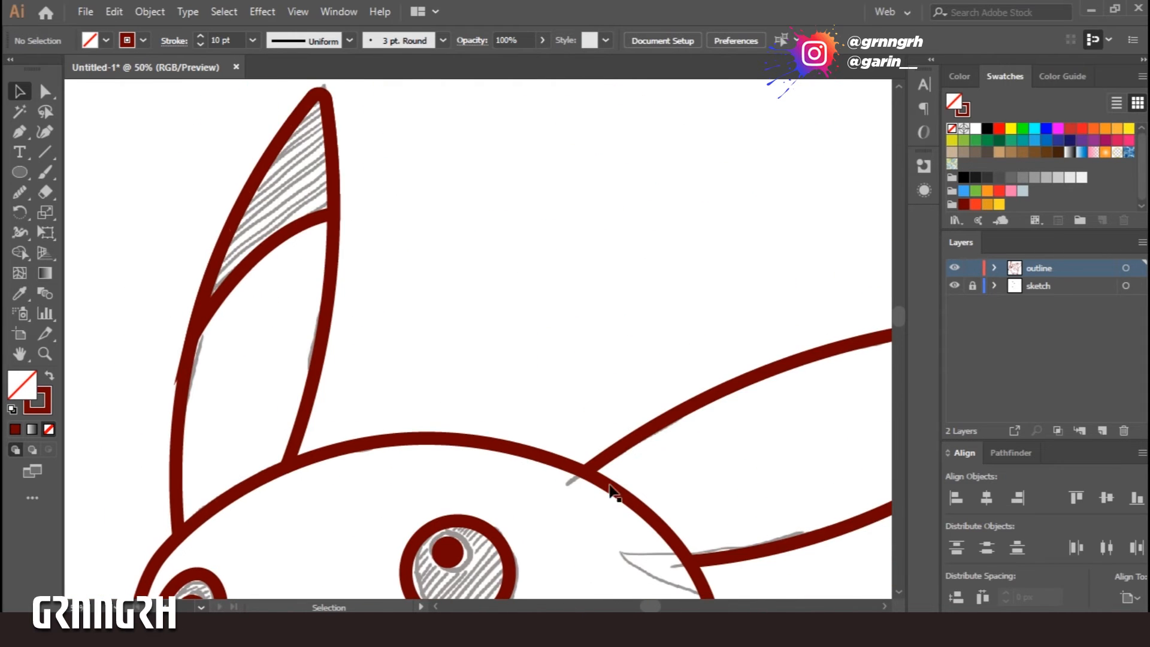
left_click(276, 248)
left_click_drag(439, 374, 454, 189)
key("i")
left_click(336, 535)
- Apply the cheek's 10 pt stroke to the right ear's inner tip line with the Eyedropper
mouse_move(701, 407)
left_mouse_down()
mouse_move(354, 480)
mouse_move(316, 513)
left_mouse_up()
key("v")
left_click(592, 352)
left_click_drag(483, 491, 582, 357)
key("i")
left_click(343, 459)
key("v")
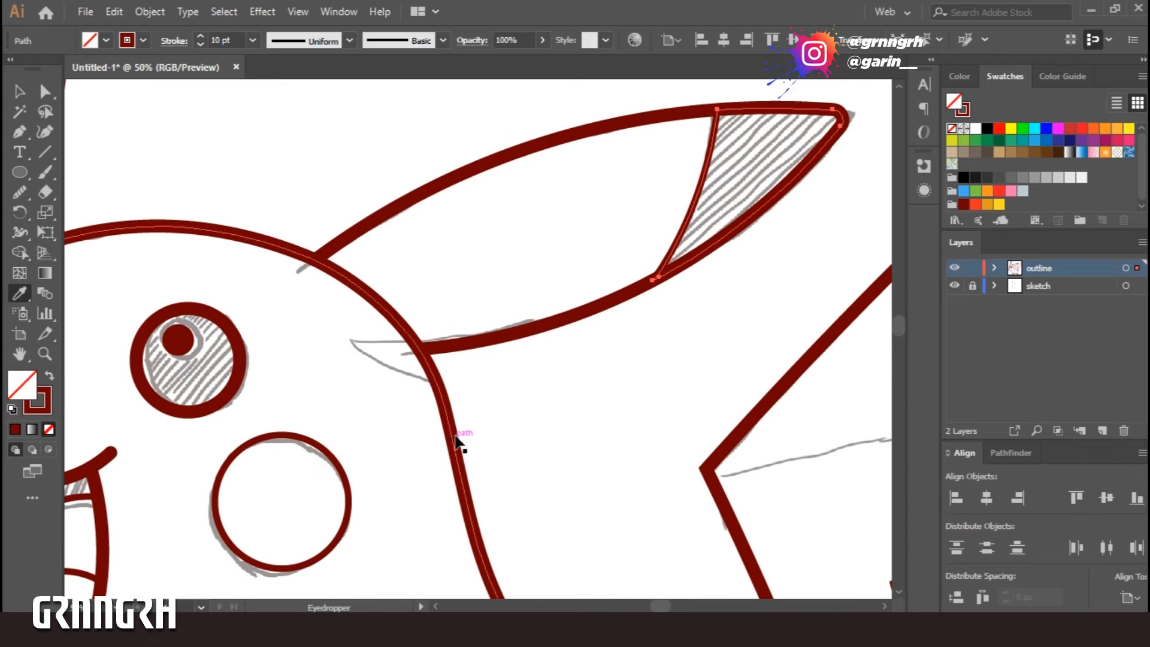
left_click(567, 424)
- Add a new layer between the outline and sketch layers, and hide the sketch layer
key("ctrl+0")
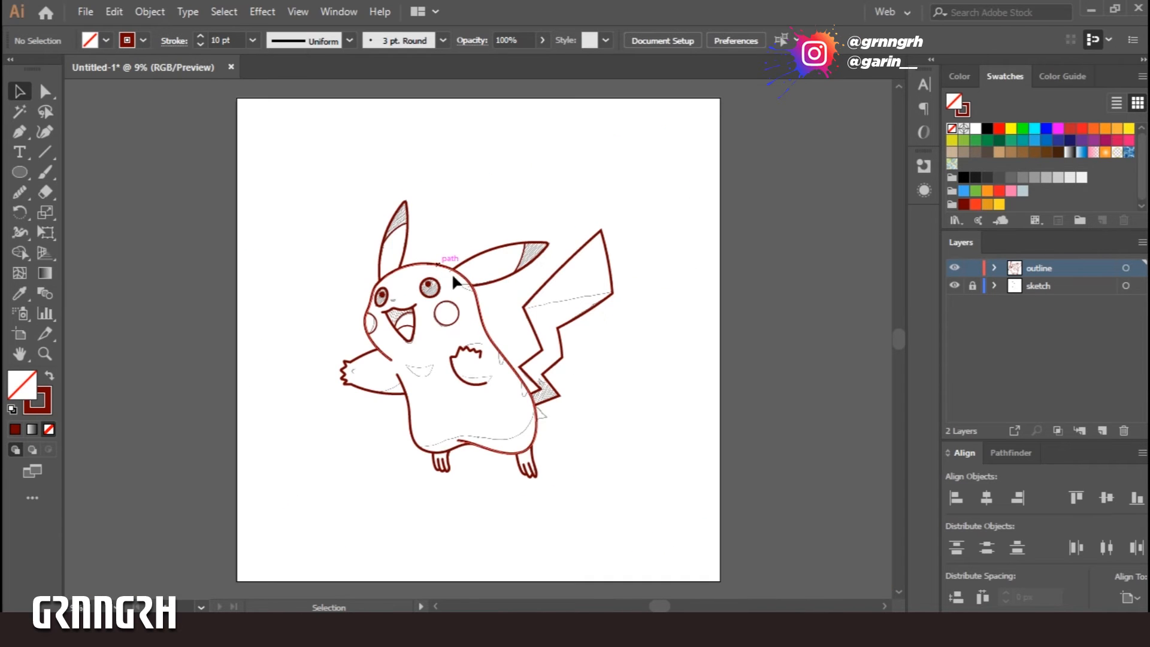
left_click(1037, 286)
key("ctrl+l")
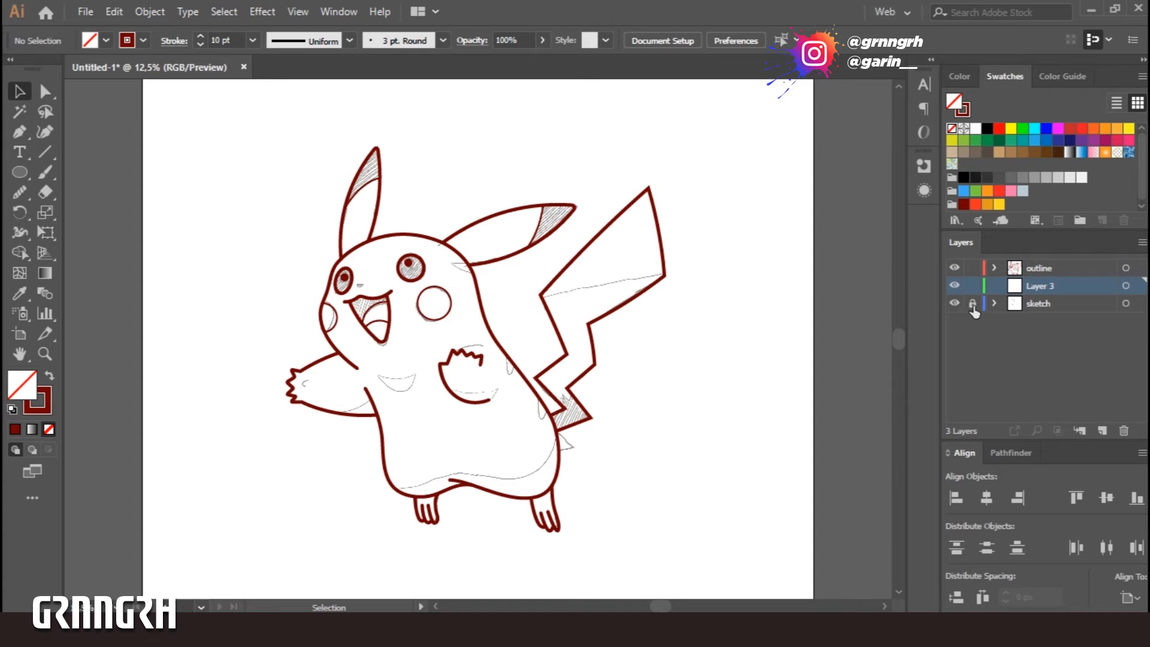
left_click(952, 302)
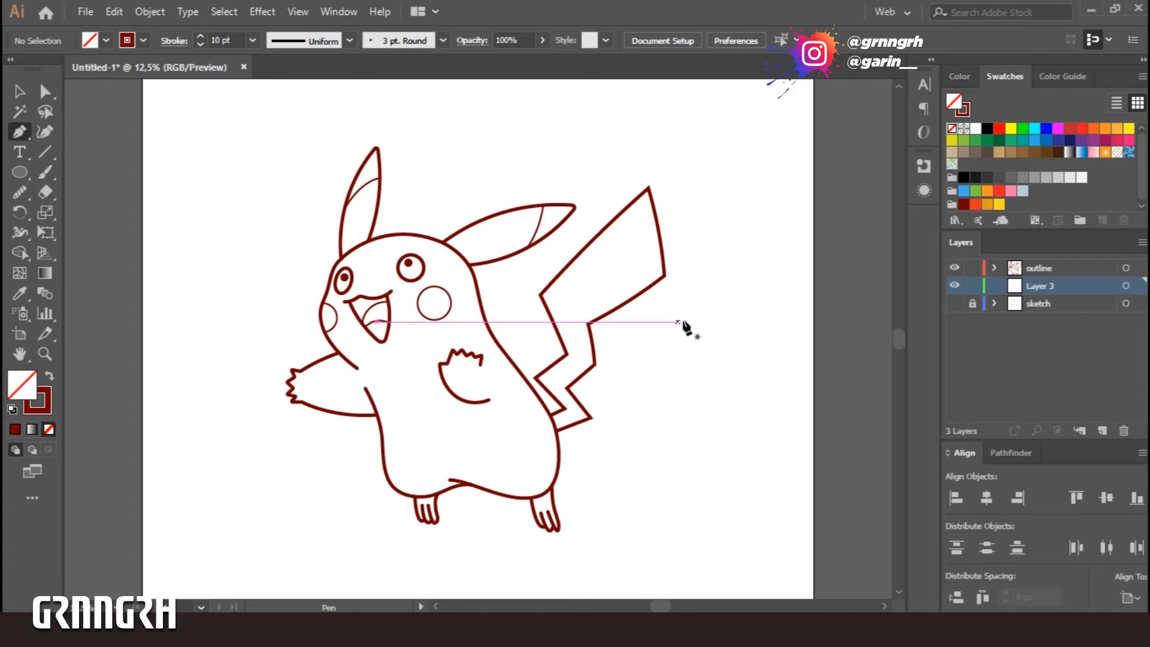
- Start a Pen path on Layer 3 where the left arm meets the head, following the head's left edge to the ear base
key("ctrl+equal")
left_click_drag(470, 375, 534, 344)
key("ctrl+equal")
key("ctrl+equal")
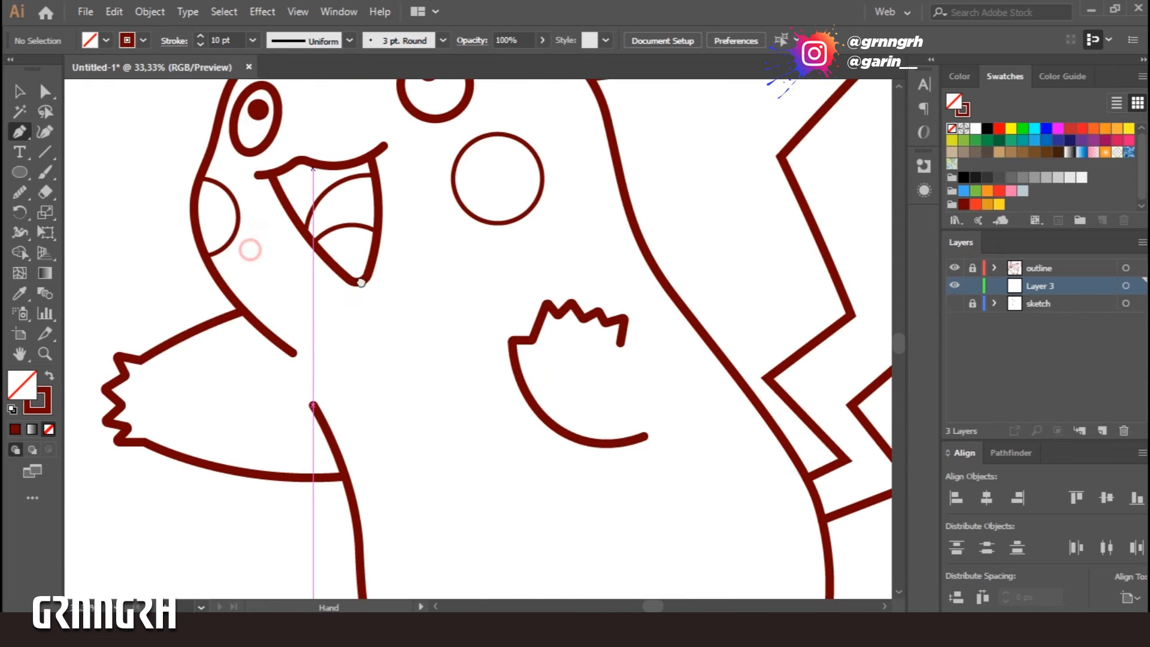
left_click_drag(250, 249, 364, 288)
left_click(351, 346)
key("ctrl+z")
left_click(357, 348)
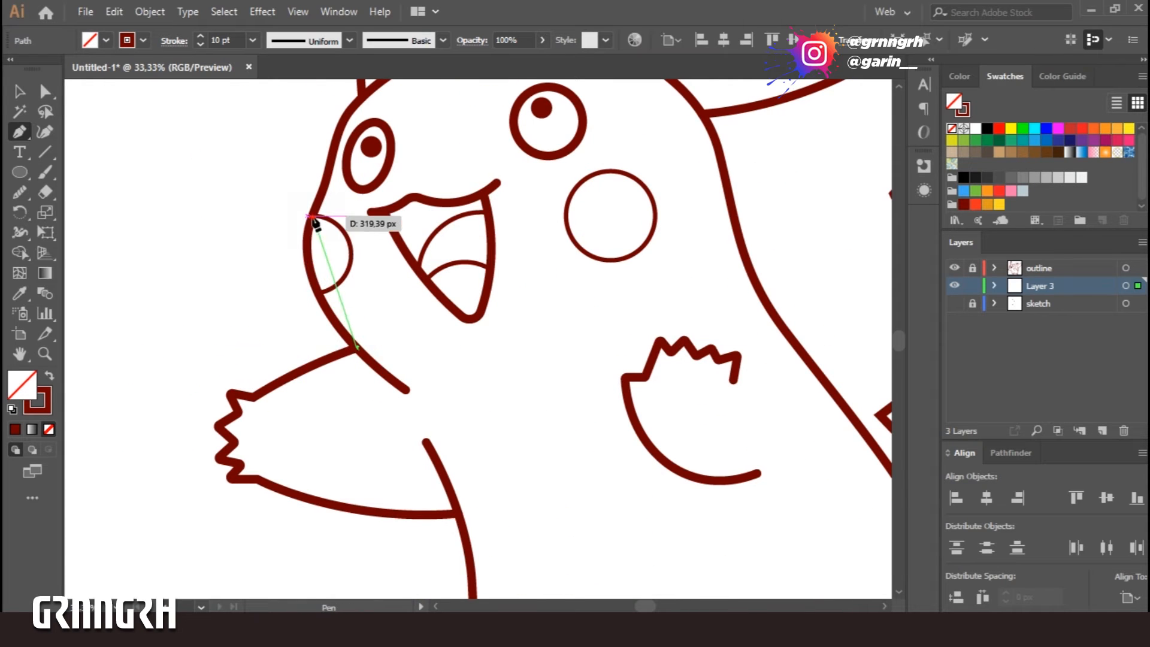
left_click_drag(313, 216, 339, 156)
left_click(338, 140)
mouse_move(367, 115)
left_mouse_down()
mouse_move(340, 295)
mouse_move(347, 265)
left_mouse_up()
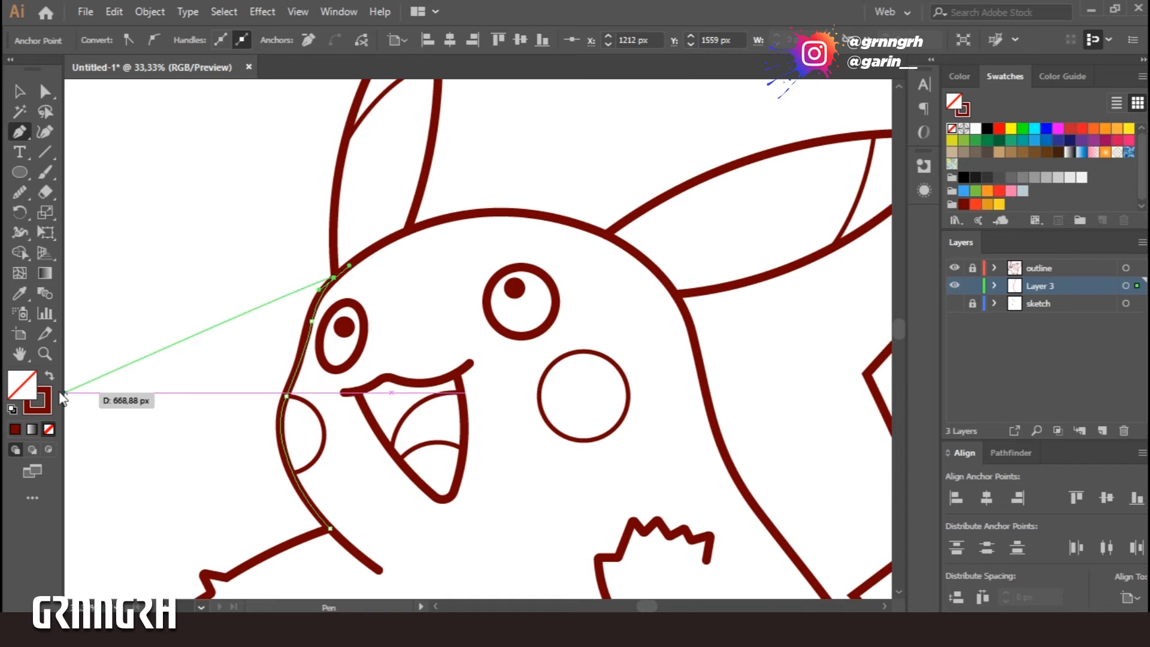
- Give the path a yellow fill without stroke and continue it around the left ear back to the head
left_click(49, 376)
left_click(1000, 204)
left_click(333, 278)
left_click(333, 225)
left_click_drag(350, 331, 351, 455)
left_click_drag(387, 160, 451, 140)
left_click(388, 274)
left_click(429, 220)
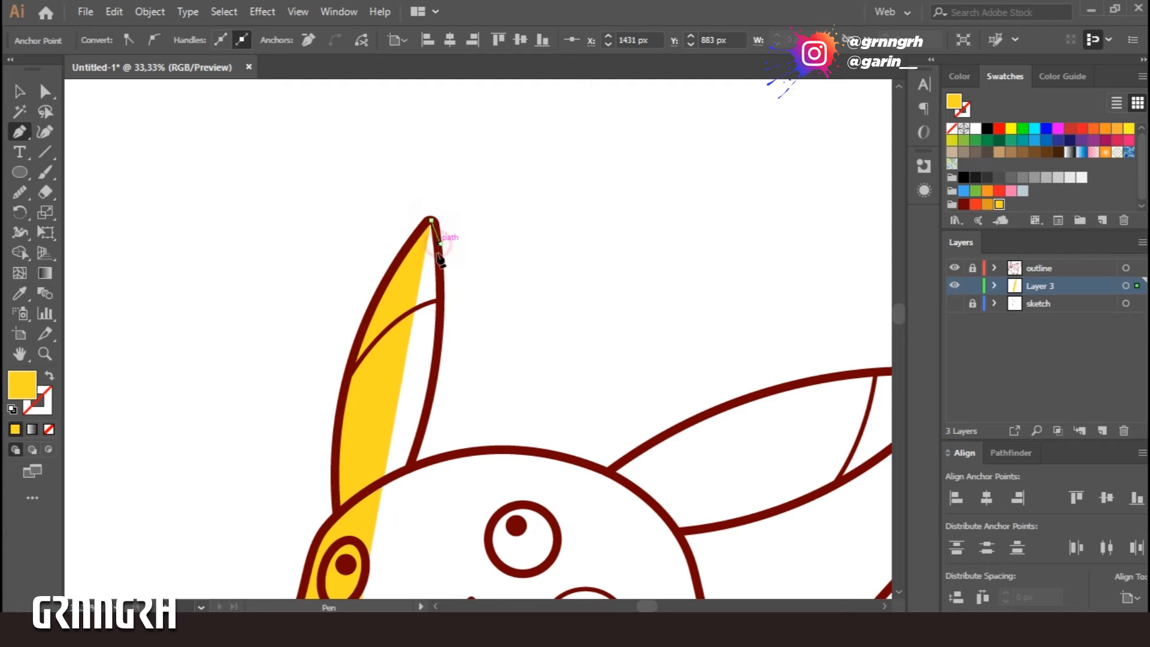
left_click(439, 262)
left_click_drag(408, 470, 372, 574)
left_click(408, 471)
- Continue the yellow path across the top of the head and around the right ear to its lower base
left_click_drag(469, 473, 358, 381)
left_click(497, 384)
left_click_drag(743, 283, 866, 286)
left_click(743, 284)
left_click(848, 287)
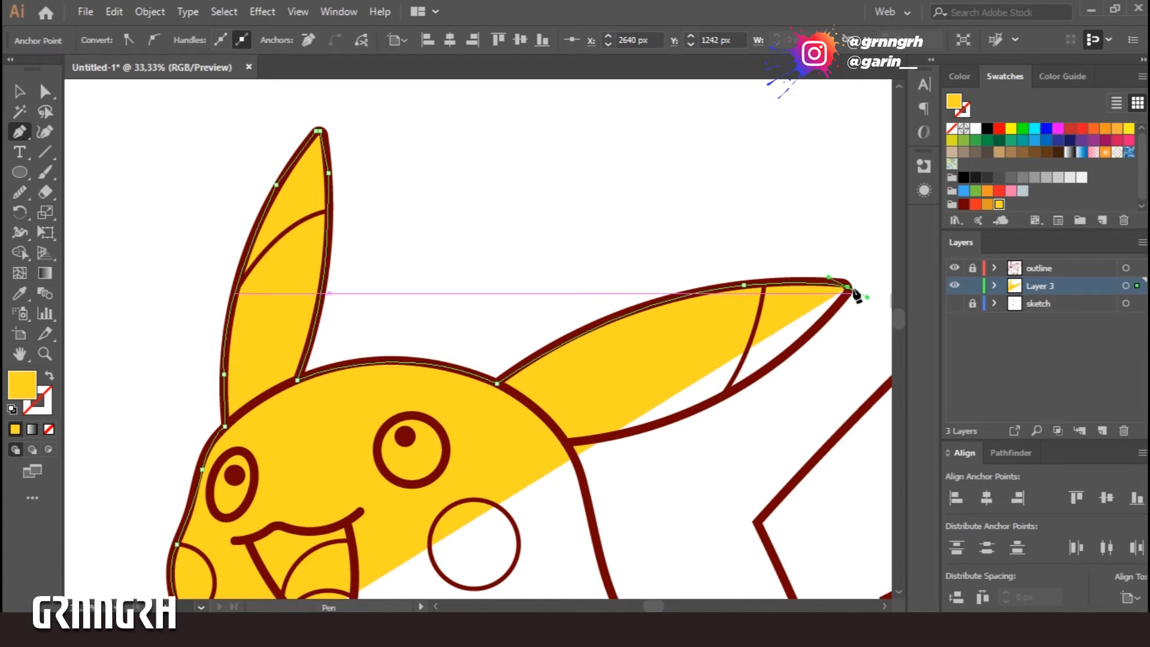
left_click_drag(567, 442, 278, 236)
- Continue the yellow path along the underside of the right ear and down the right side of the body towards the tail
left_click_drag(516, 311, 532, 382)
left_click_drag(589, 454, 605, 475)
left_click(670, 559)
left_click_drag(710, 527, 623, 366)
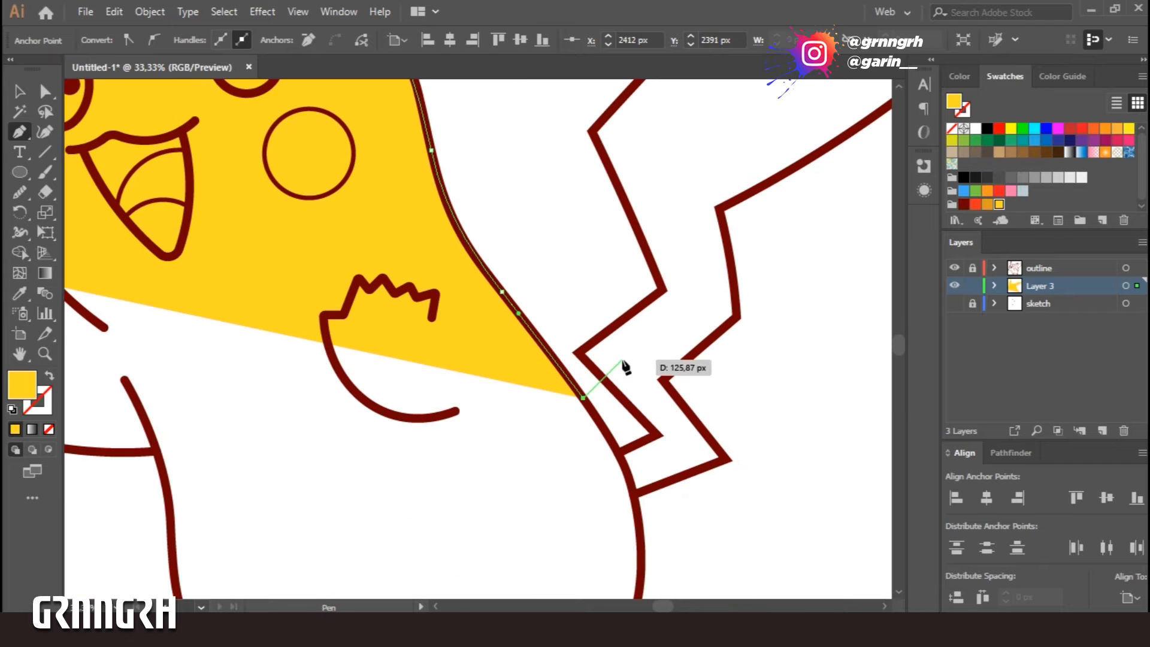
- Continue the yellow path from the body up the inner zigzag edge of the tail
left_click(619, 452)
left_click(658, 436)
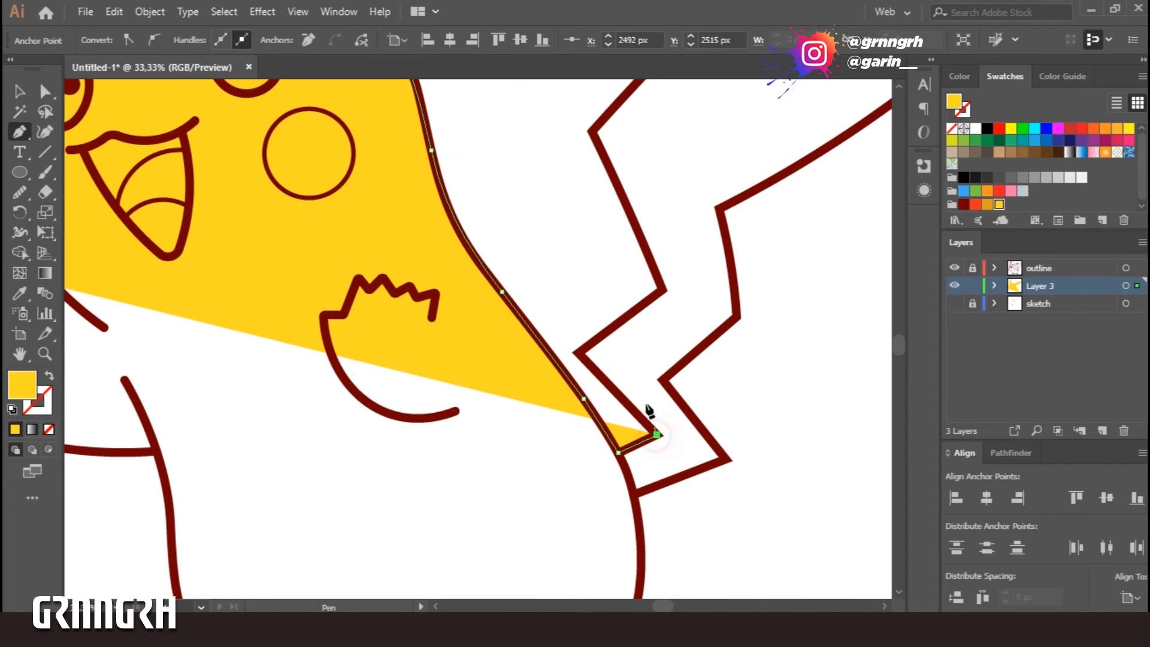
left_click(578, 354)
left_click(663, 290)
left_click(593, 128)
left_click_drag(599, 123, 380, 393)
- Continue the yellow path around the tail's wide end and back down its outer zigzag edge to the body
mouse_move(659, 114)
left_mouse_down()
mouse_move(696, 95)
mouse_move(726, 185)
left_mouse_up()
mouse_move(697, 465)
left_mouse_down()
mouse_move(695, 520)
mouse_move(809, 270)
left_mouse_up()
left_click_drag(576, 354, 524, 377)
left_click(593, 462)
left_click(520, 525)
left_click_drag(605, 518, 626, 352)
left_click_drag(513, 474, 702, 289)
- Continue the yellow path down the lower back and around the toes of the right foot
left_click_drag(640, 365, 609, 408)
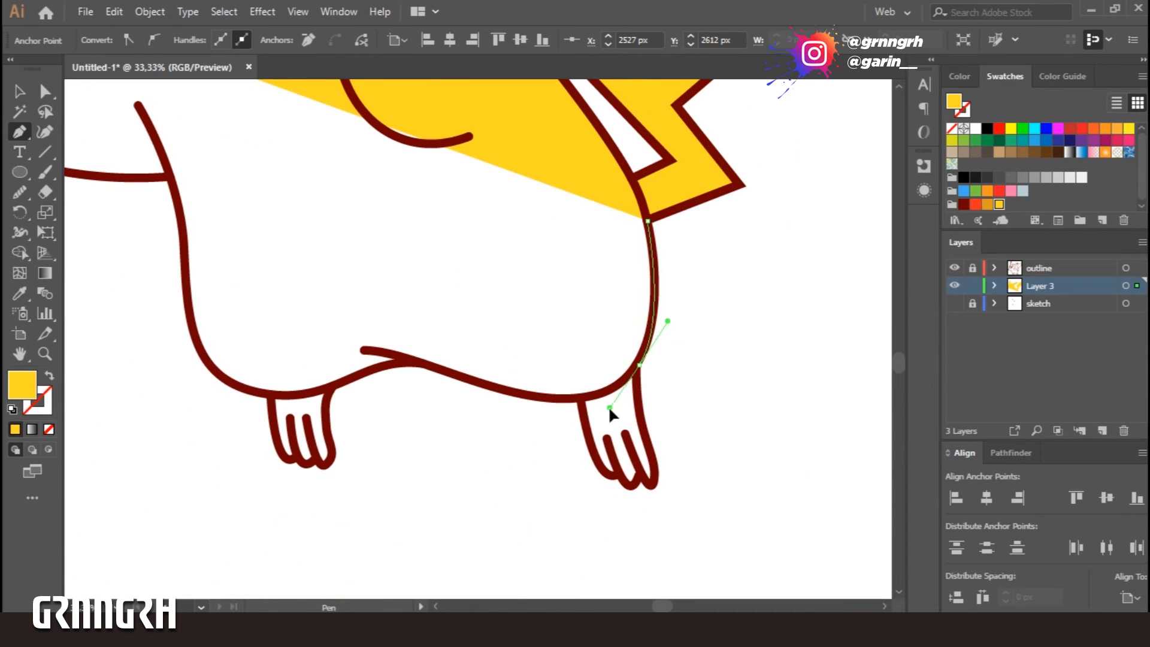
left_click(640, 364)
left_click(646, 440)
left_click_drag(653, 473, 665, 495)
left_click(620, 475)
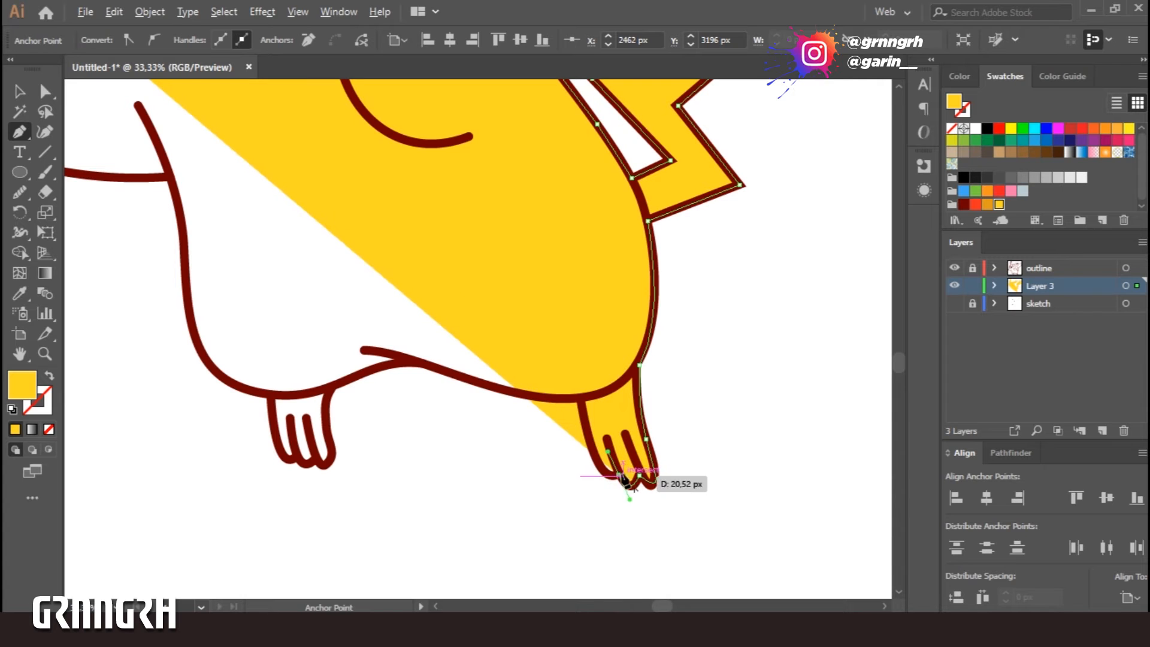
left_click_drag(582, 397, 569, 309)
- Continue the yellow path along the underside of the body and around the left foot
left_click_drag(405, 359, 343, 387)
left_click(387, 365)
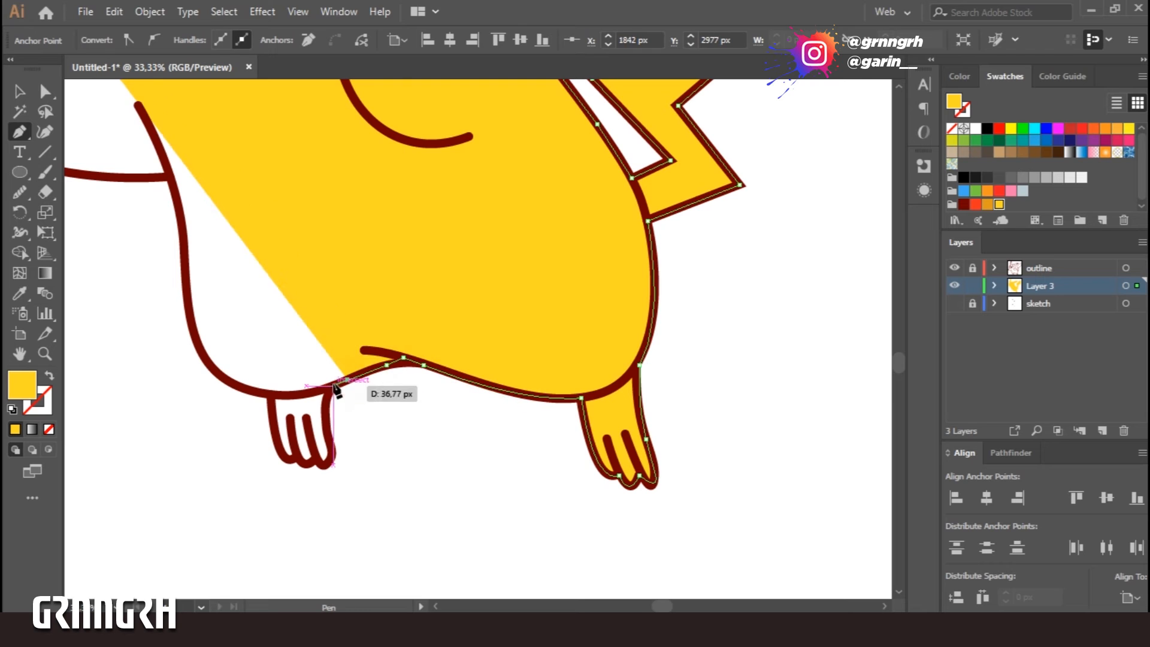
left_click(329, 386)
left_click_drag(323, 426, 451, 446)
key("ctrl+equal")
left_click_drag(450, 354, 391, 323)
left_click(450, 353)
left_click(424, 354)
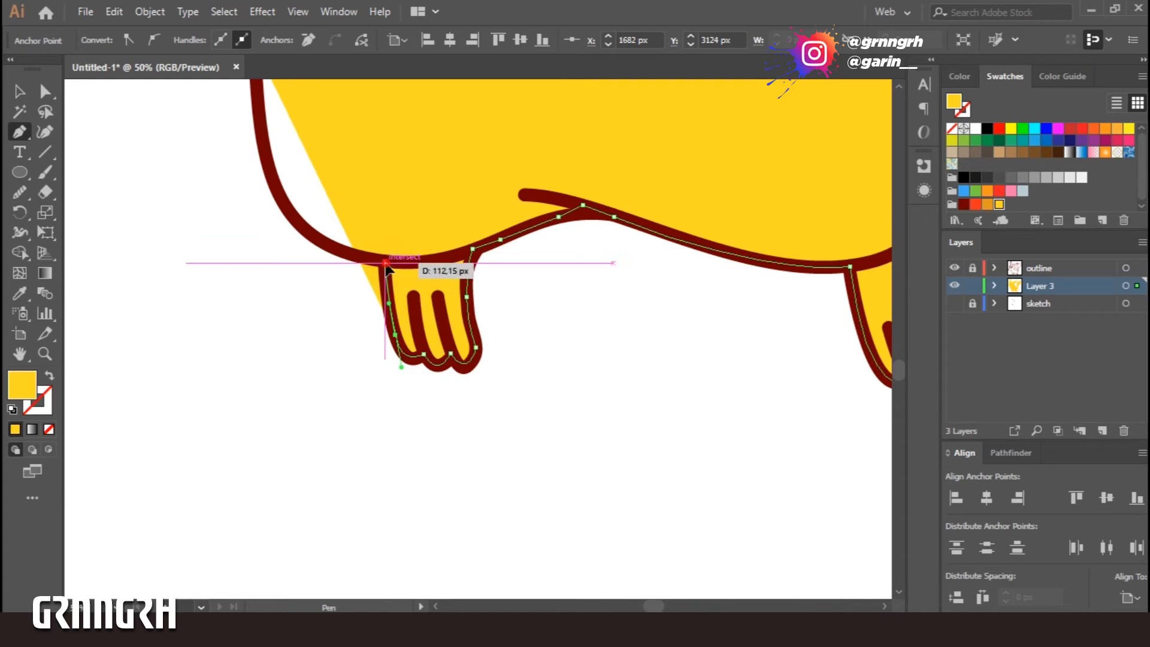
left_click(385, 264)
- Continue the yellow path up the left side of the body to the underside of the left arm
left_click_drag(386, 267, 493, 443)
left_click_drag(378, 352, 364, 276)
left_click(358, 193)
left_click_drag(401, 159, 483, 343)
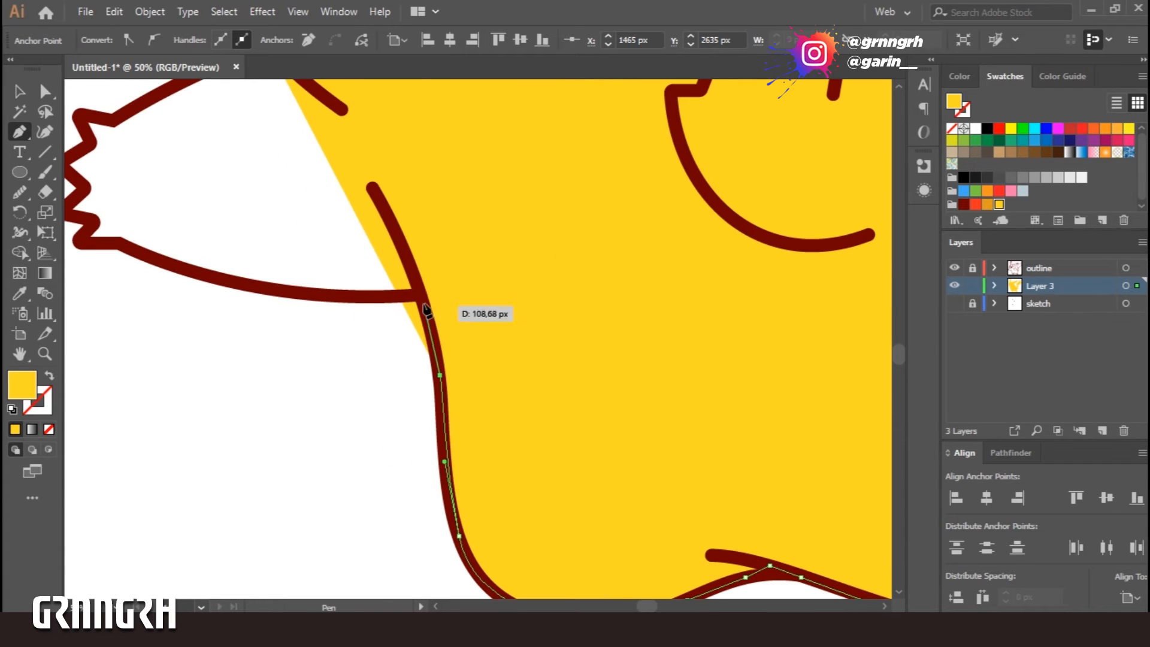
left_click(420, 291)
- Continue the yellow path along the left arm's lower edge and around its jagged fingers
left_click_drag(240, 284, 396, 379)
left_click(119, 245)
left_click(291, 376)
left_click(303, 359)
left_click(271, 347)
left_click(293, 325)
left_click(272, 301)
left_click(300, 280)
left_click(291, 255)
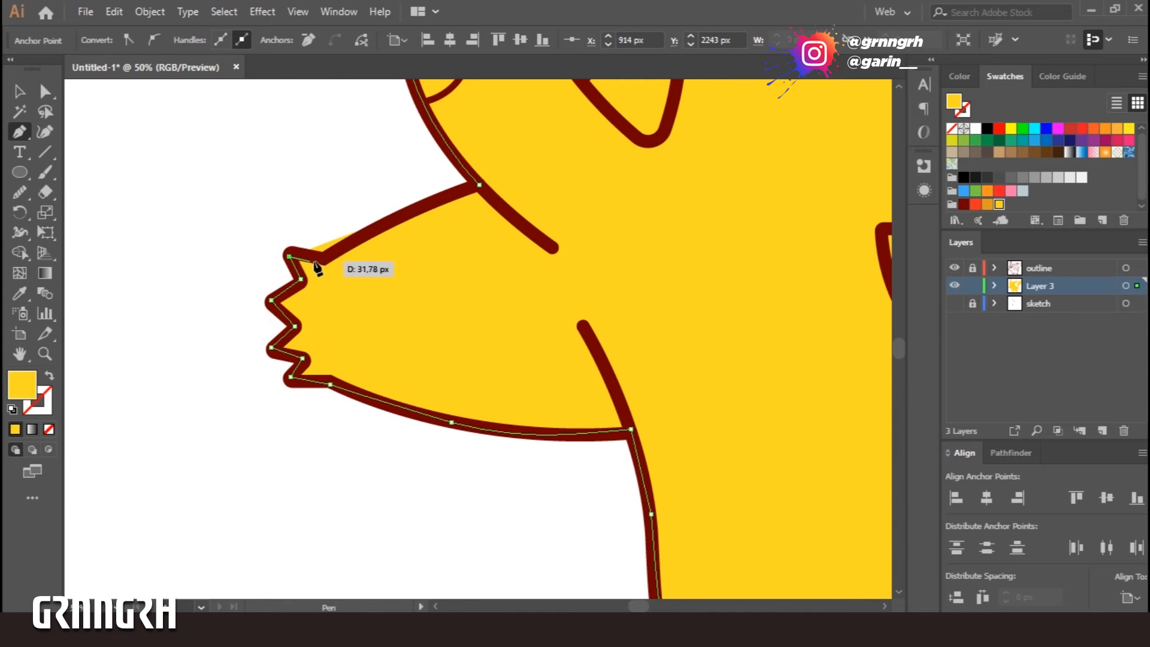
left_click(321, 259)
- Close the yellow path along the left arm's upper edge at its starting point on the head and deselect it
left_click_drag(446, 221, 398, 307)
left_click_drag(430, 271, 498, 251)
left_click_drag(657, 337, 374, 471)
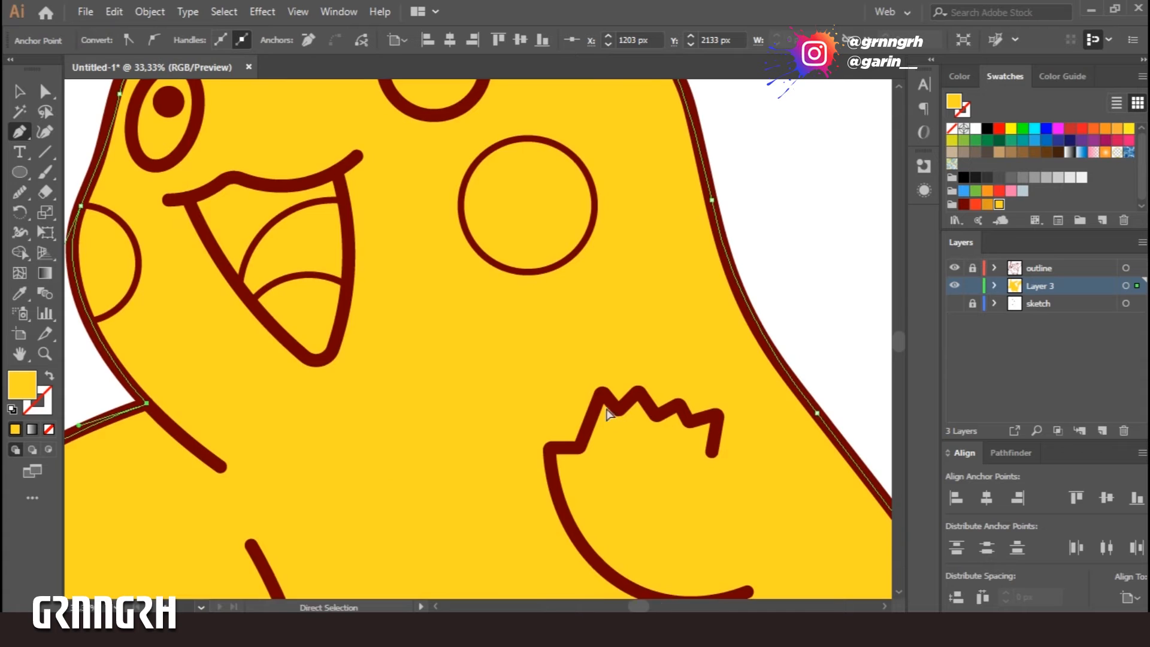
key("ctrl+minus")
left_click_drag(676, 320, 550, 500)
key("v")
left_click(808, 375)
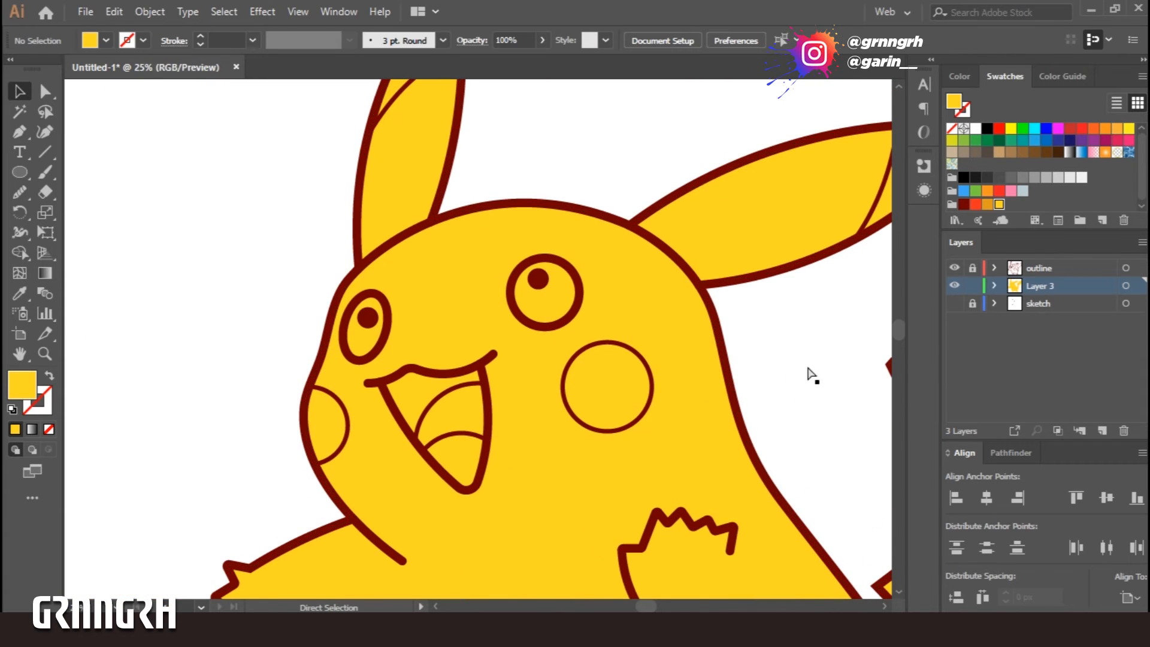
- Lock Layer 3 and set the stroke color of all artwork on the outline layer to dark blue-gray 2F303F
key("ctrl+minus")
key("ctrl+minus")
key("ctrl+minus")
left_click(1126, 268)
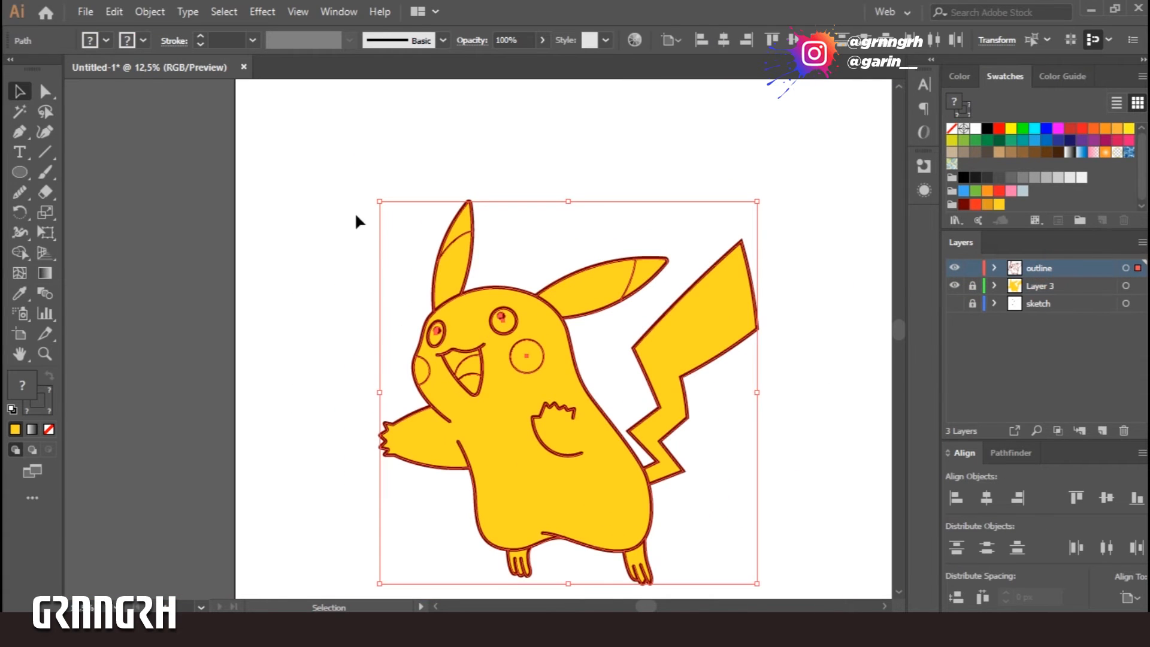
double_click(40, 404)
left_click(684, 322)
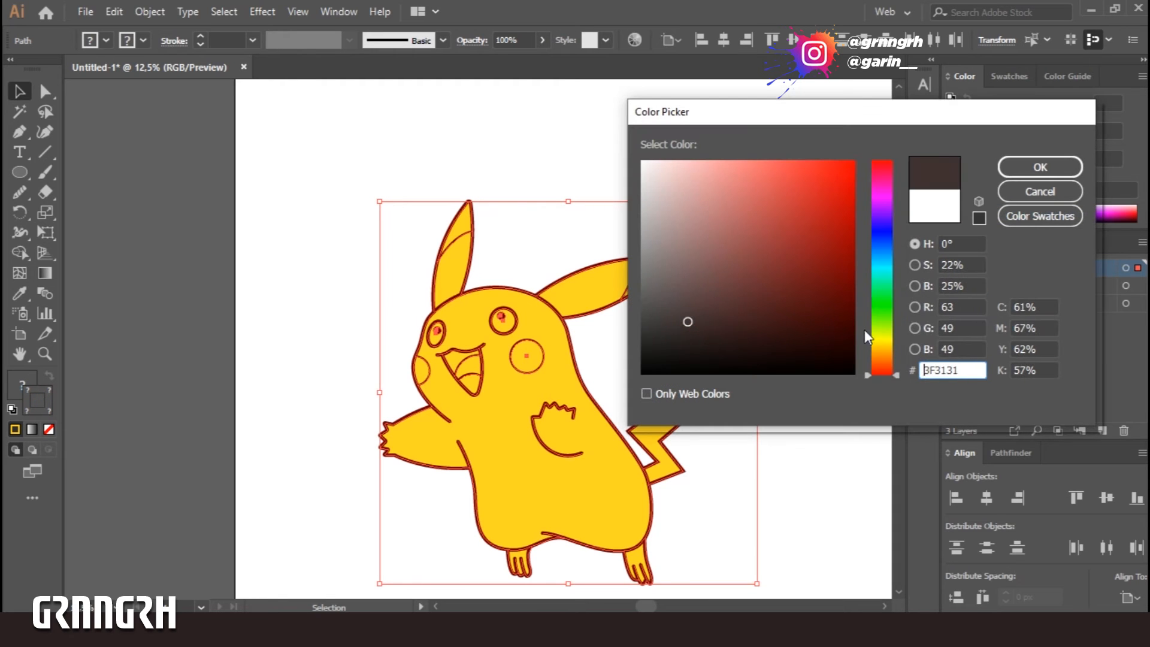
left_click(884, 235)
left_click(1026, 168)
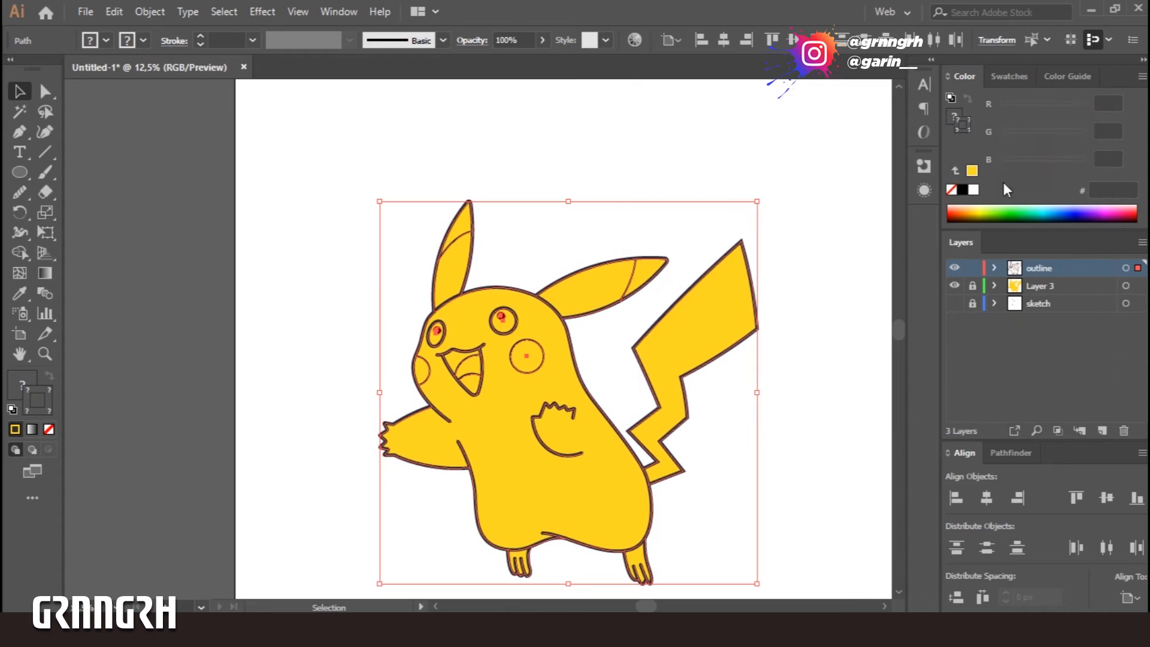
left_click(813, 390)
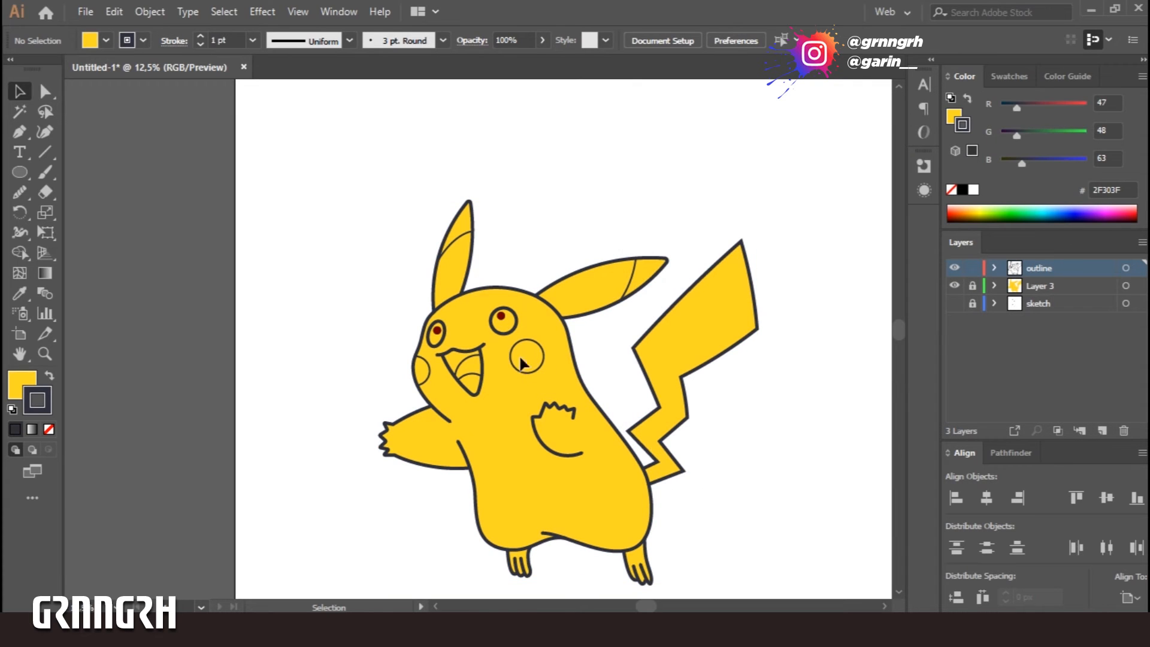
- Swap fill and stroke on both outer eye shapes to fill them with the dark outline color
left_click(501, 319)
key("shift+x")
left_click(436, 331)
key("shift+x")
- Fill the small inner ellipses of both eyes with white
left_click(502, 316)
left_click(437, 331, "shift")
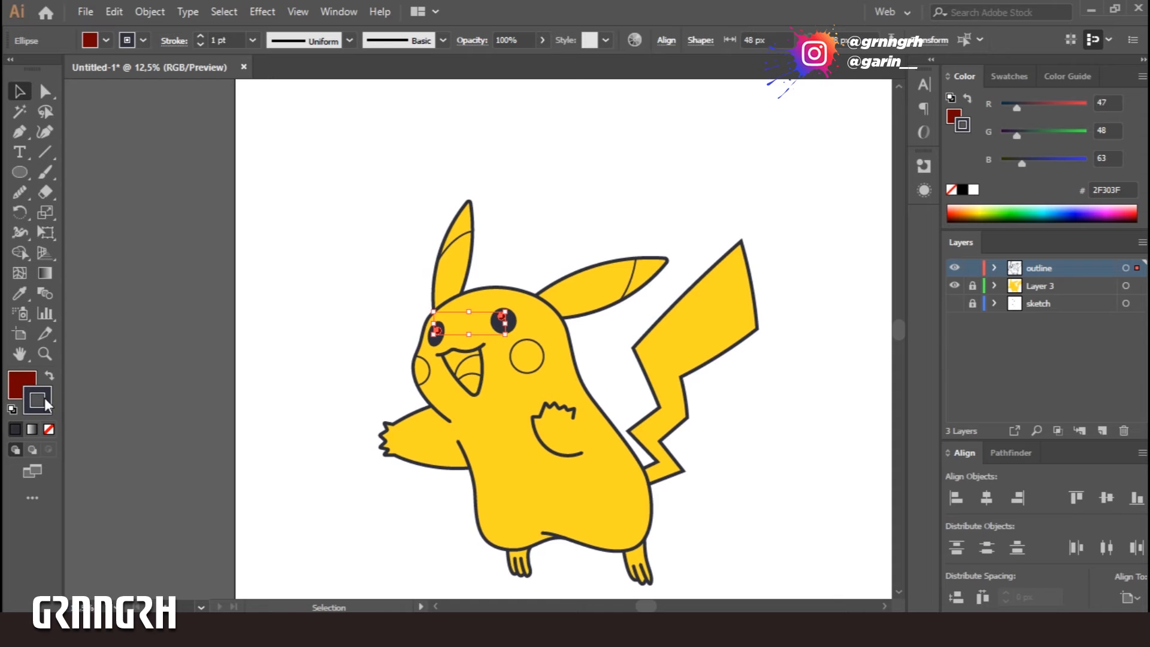
left_click(1001, 81)
left_click(976, 128)
left_click(351, 333)
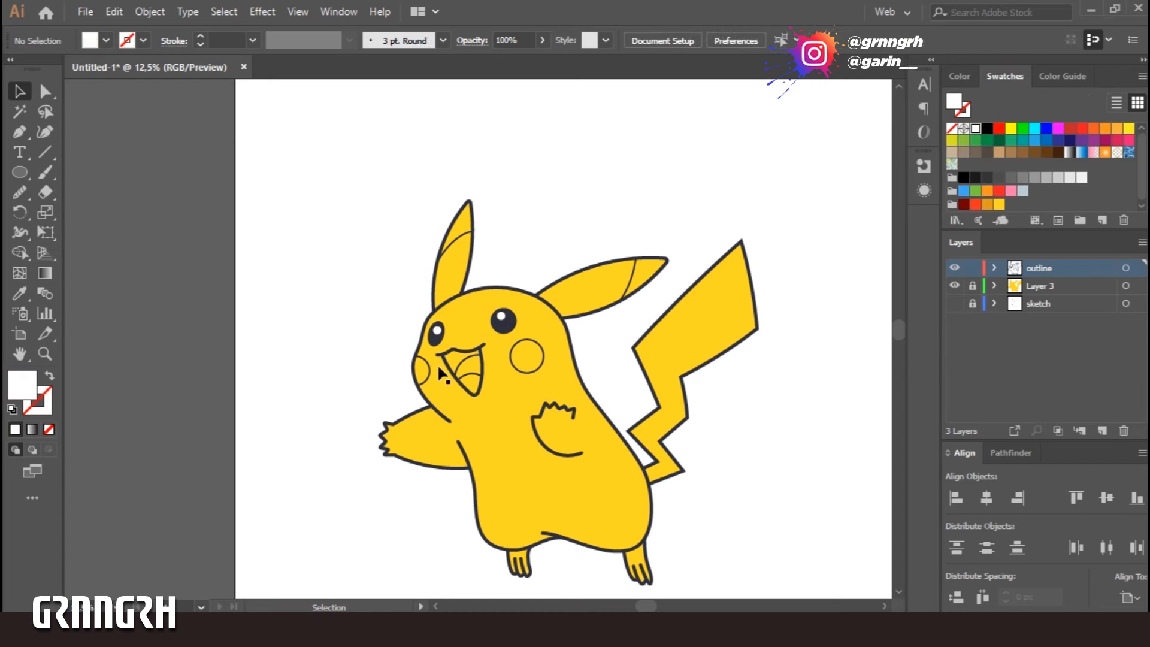
- Fill both cheek shapes with the orange-red swatch, keeping their dark outlines
key("ctrl+plus")
key("ctrl+plus")
left_click_drag(725, 368, 635, 307)
left_click(518, 309)
left_click(291, 348, "shift")
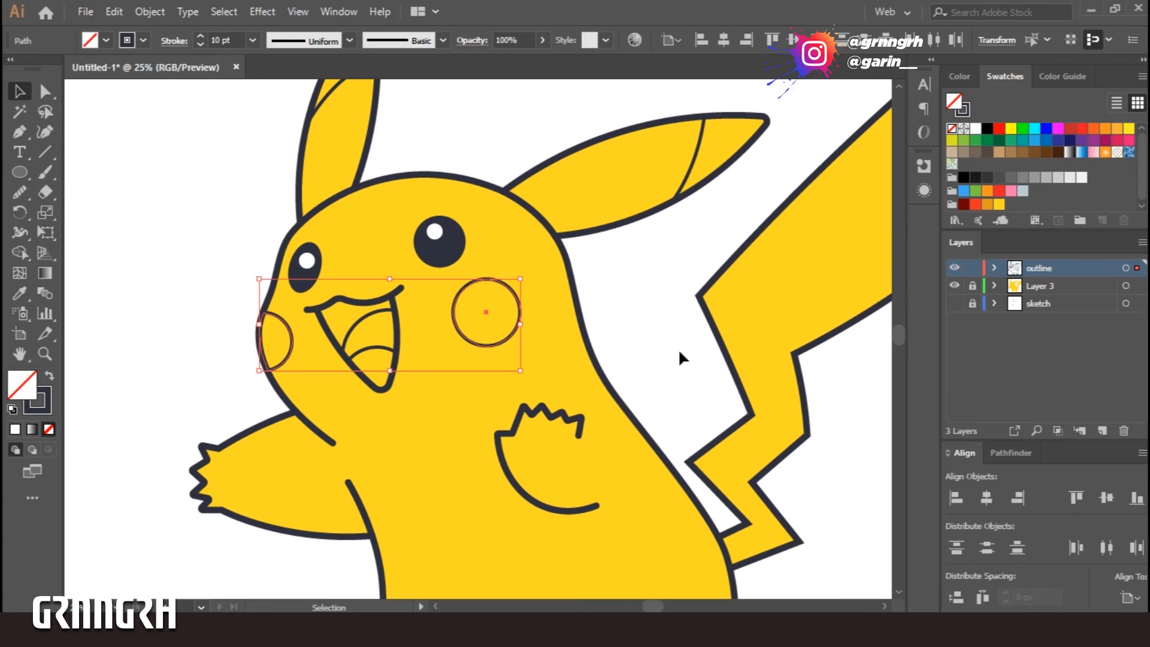
left_click(975, 205)
left_click(653, 284)
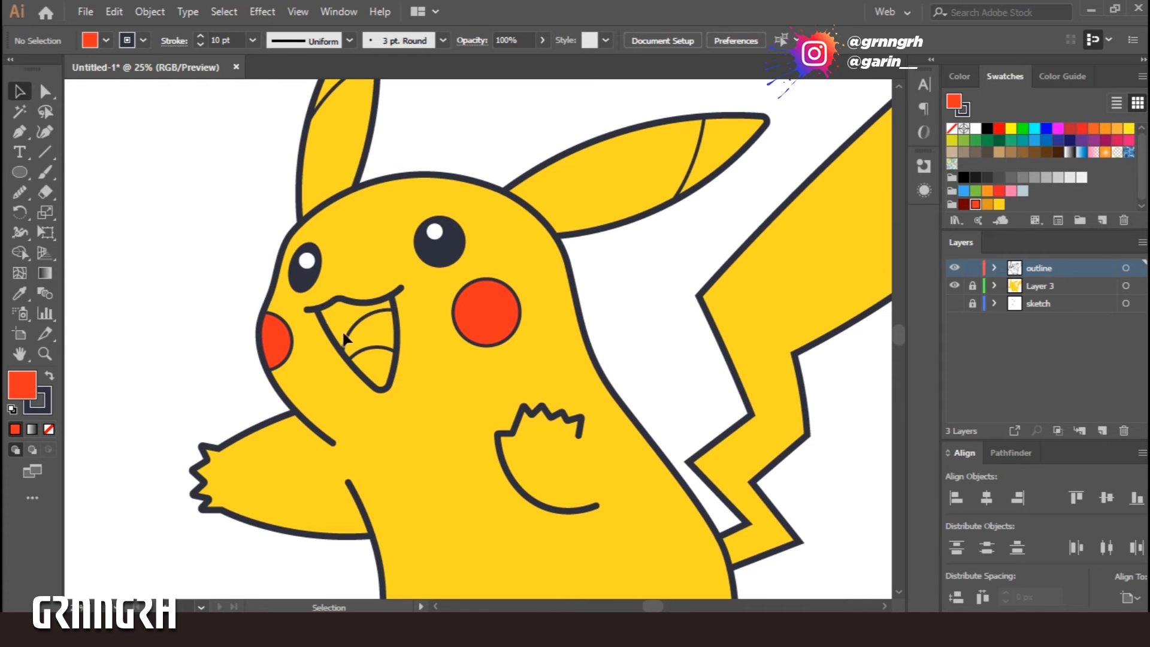
- Swap fill and stroke on both ear tip shapes to fill them with the dark outline color
left_click_drag(667, 379, 683, 464)
left_click(702, 251)
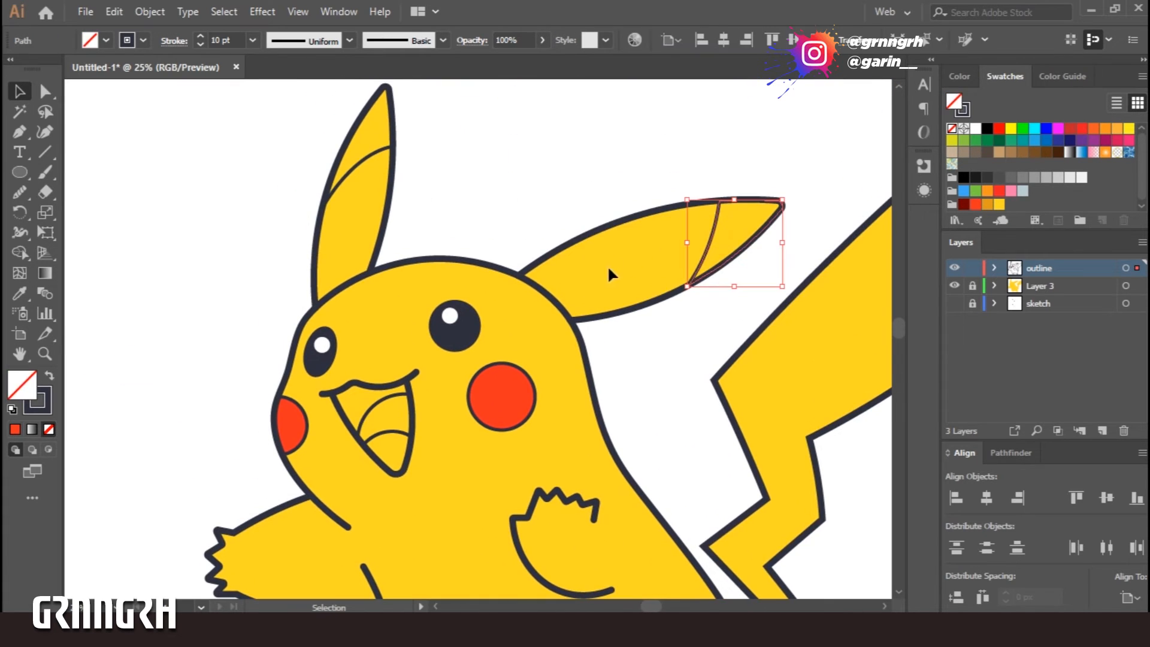
left_click(49, 375)
left_click(286, 190)
left_click(340, 182)
left_click(49, 375)
left_click(470, 160)
- Unlock Layer 3 and select the head and body outline path on the outline layer
left_click(973, 286)
left_click(1056, 287)
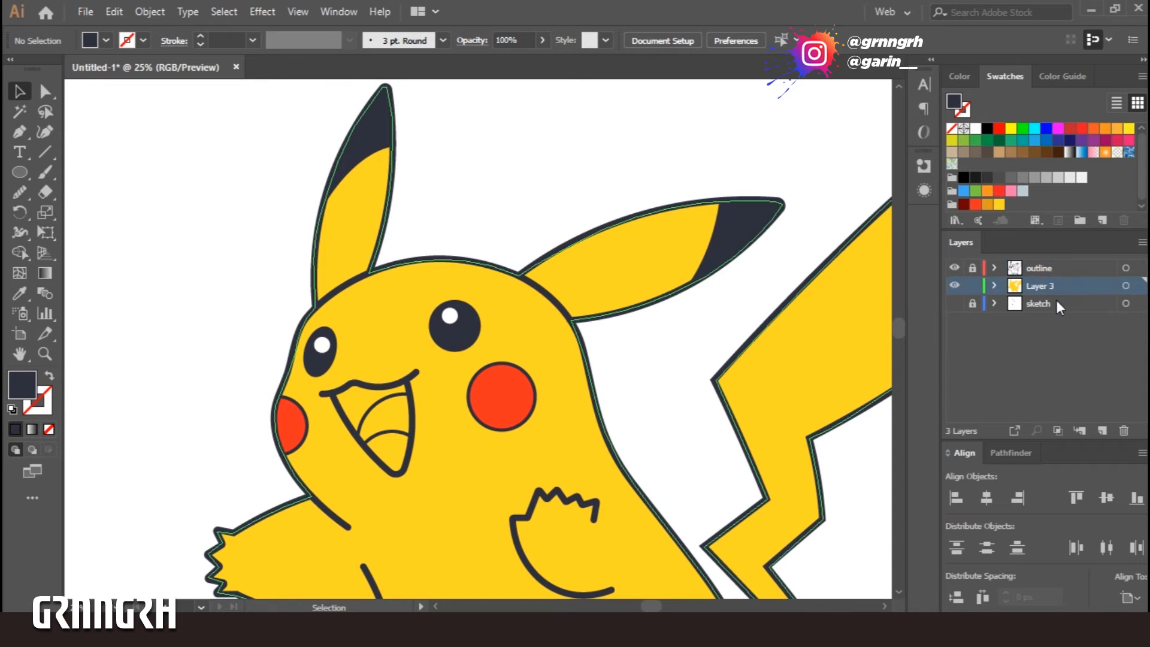
left_click_drag(700, 393, 633, 406)
left_click(973, 269)
left_click(522, 371)
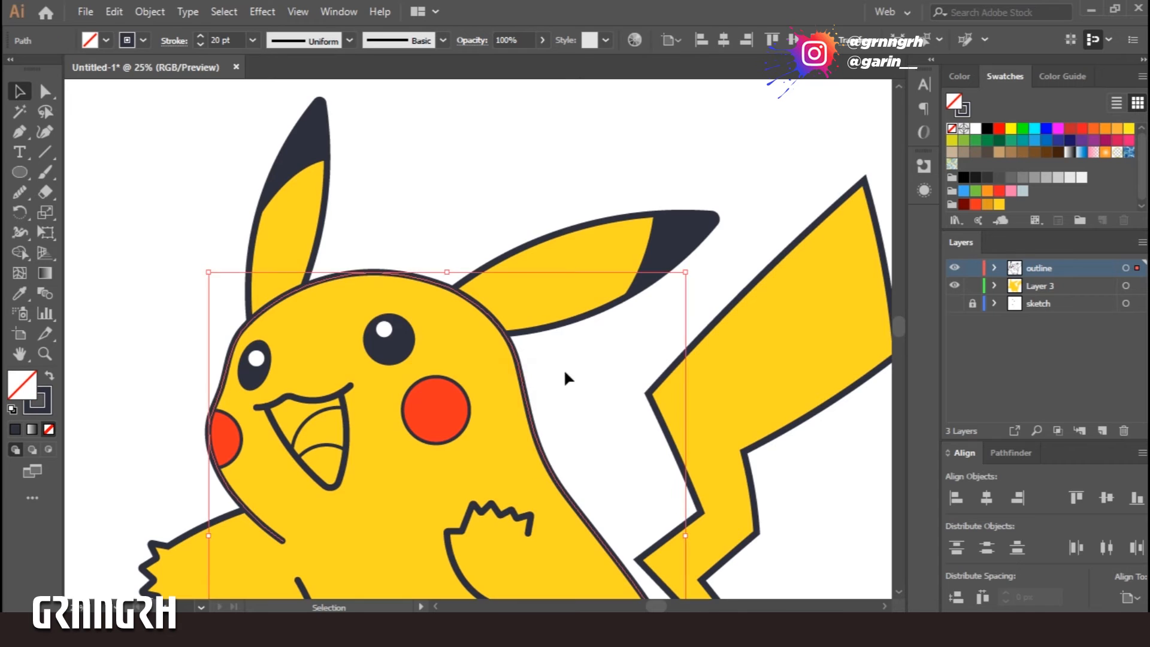
- Add anchor points to the head outline where the upper and lower edges of the right ear meet it
key("p")
key("ctrl+equal")
key("ctrl+equal")
left_click_drag(596, 179, 577, 590)
key("ctrl+equal")
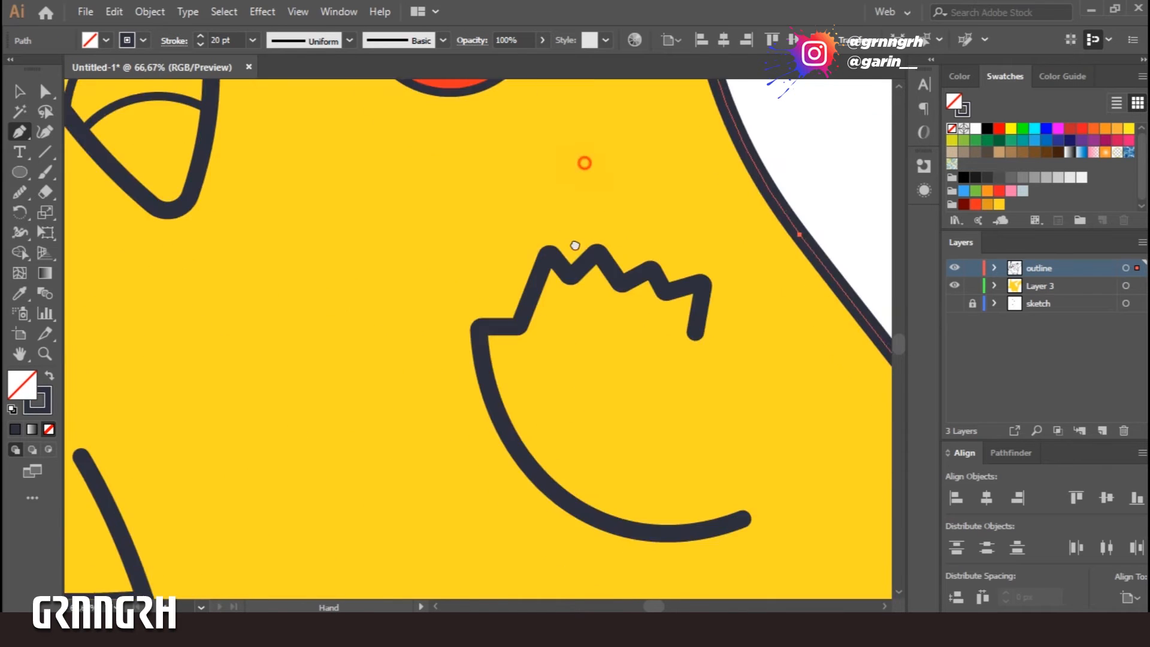
left_click_drag(583, 160, 539, 642)
left_click(441, 173)
left_click(698, 319, "ctrl")
left_click(494, 205, "ctrl")
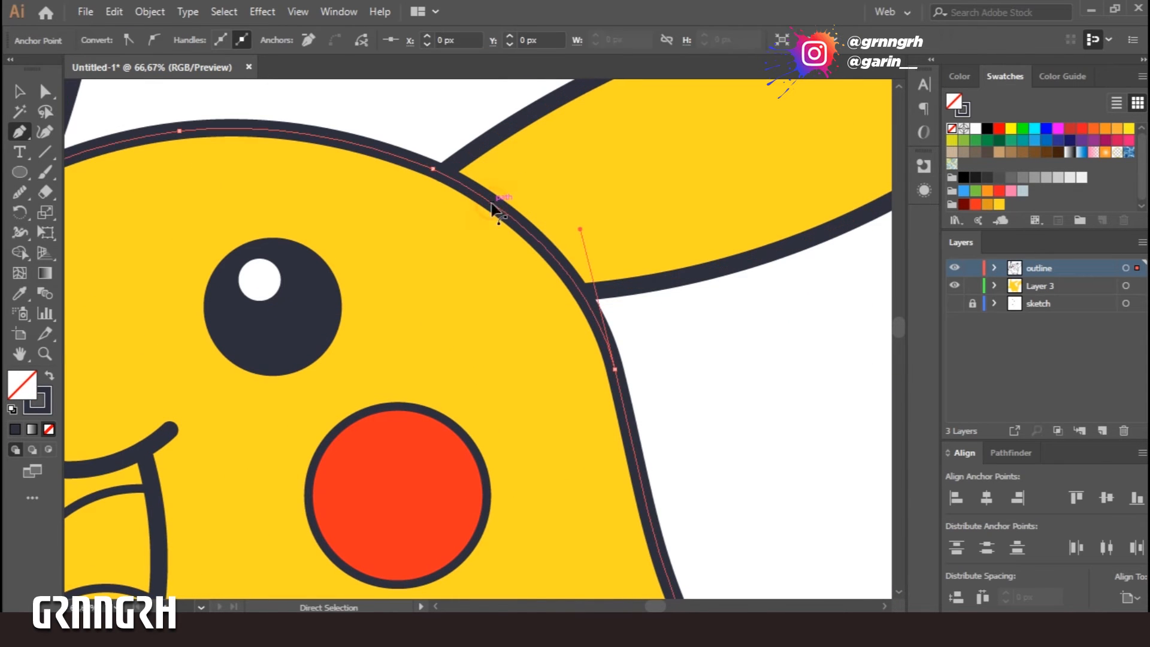
left_click(586, 301)
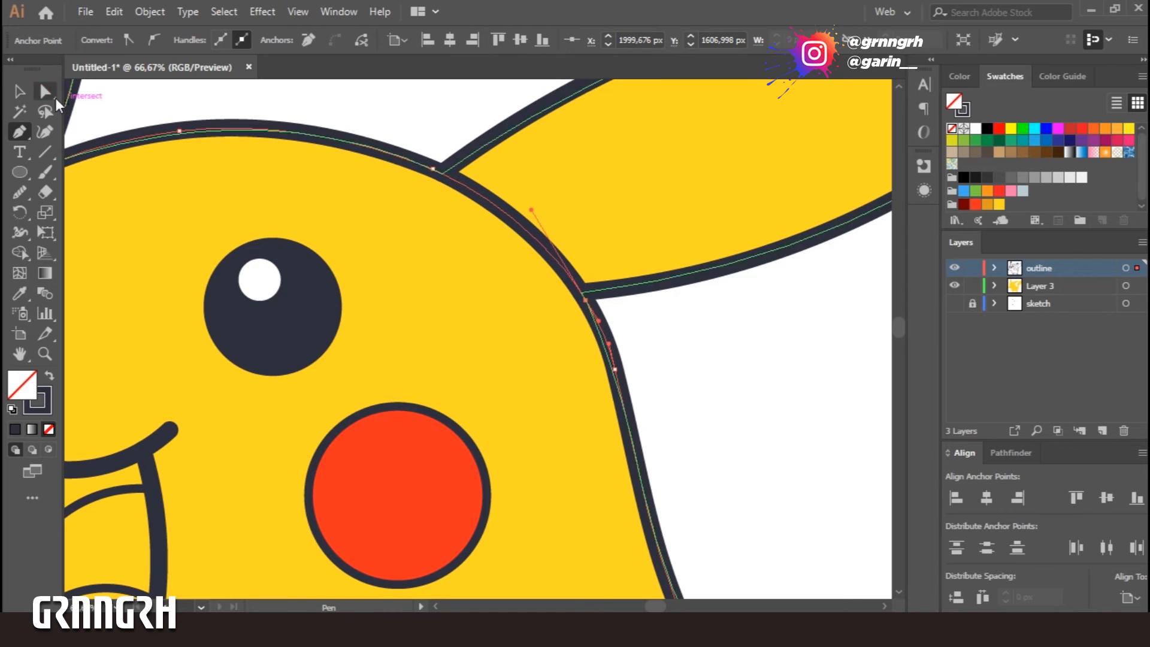
- Delete the head outline segment crossing the right ear's base and align the cut ends with the ear's lines
left_click(427, 118)
left_click(516, 214)
key("Delete")
left_click_drag(433, 169, 448, 168)
left_click_drag(601, 300, 588, 294)
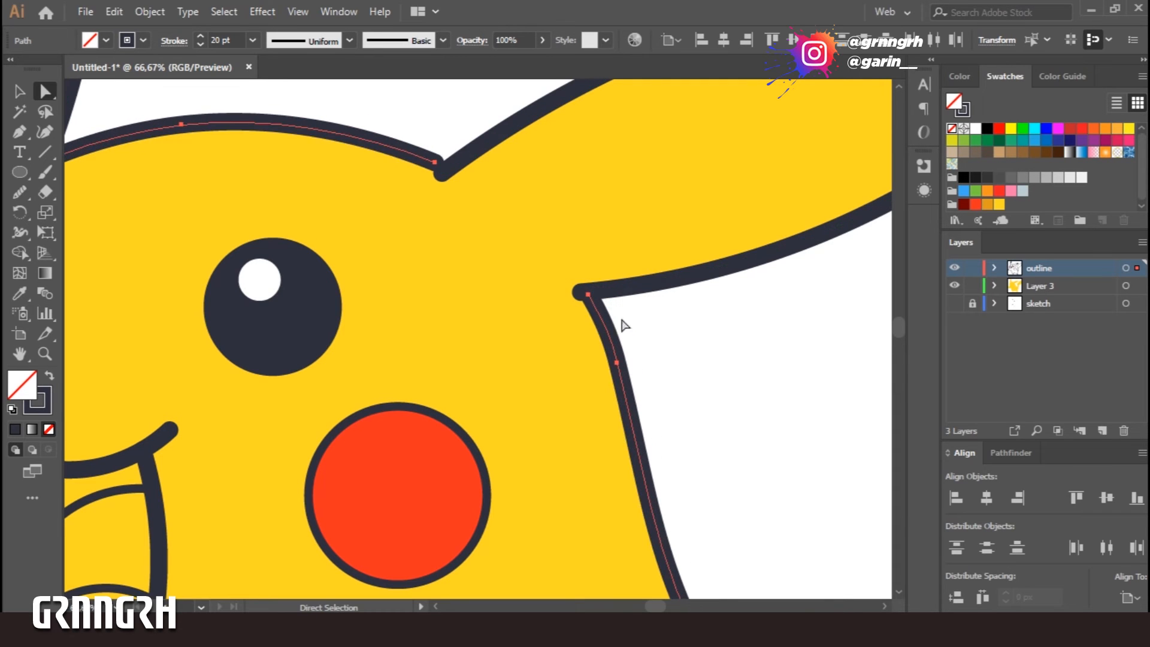
left_click(442, 115)
left_click_drag(440, 173, 447, 174)
left_click_drag(588, 306, 595, 300)
left_click(729, 395)
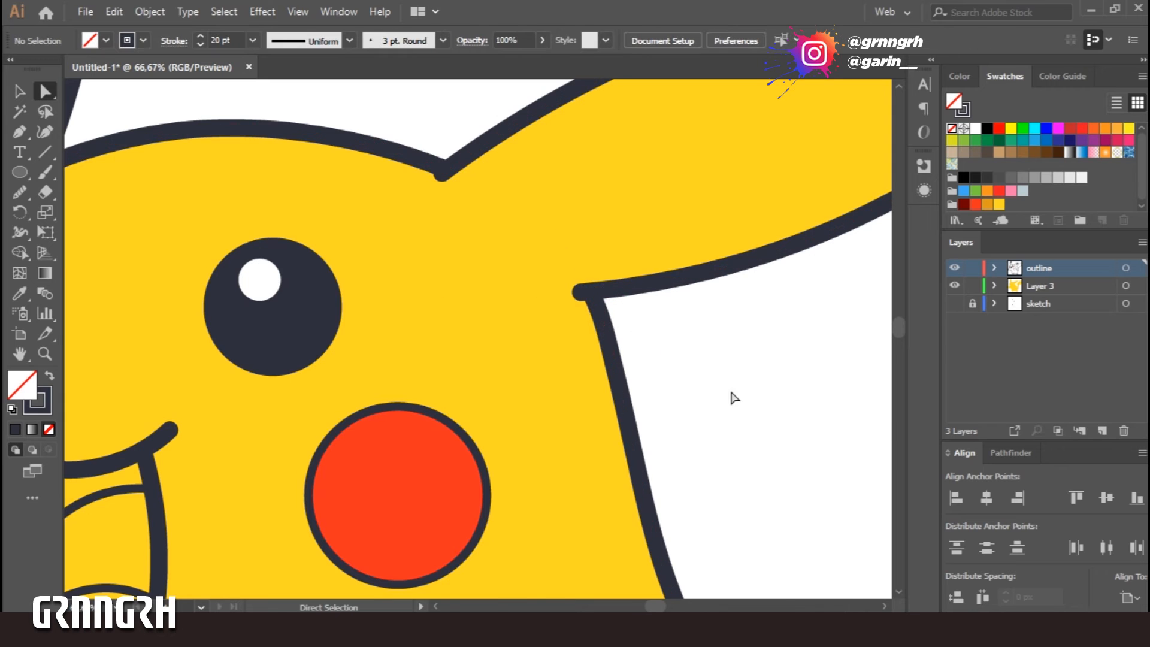
key("ctrl+minus")
key("ctrl+minus")
key("ctrl+minus")
key("v")
left_click(477, 186)
left_click_drag(635, 439, 750, 353)
left_click(1040, 286)
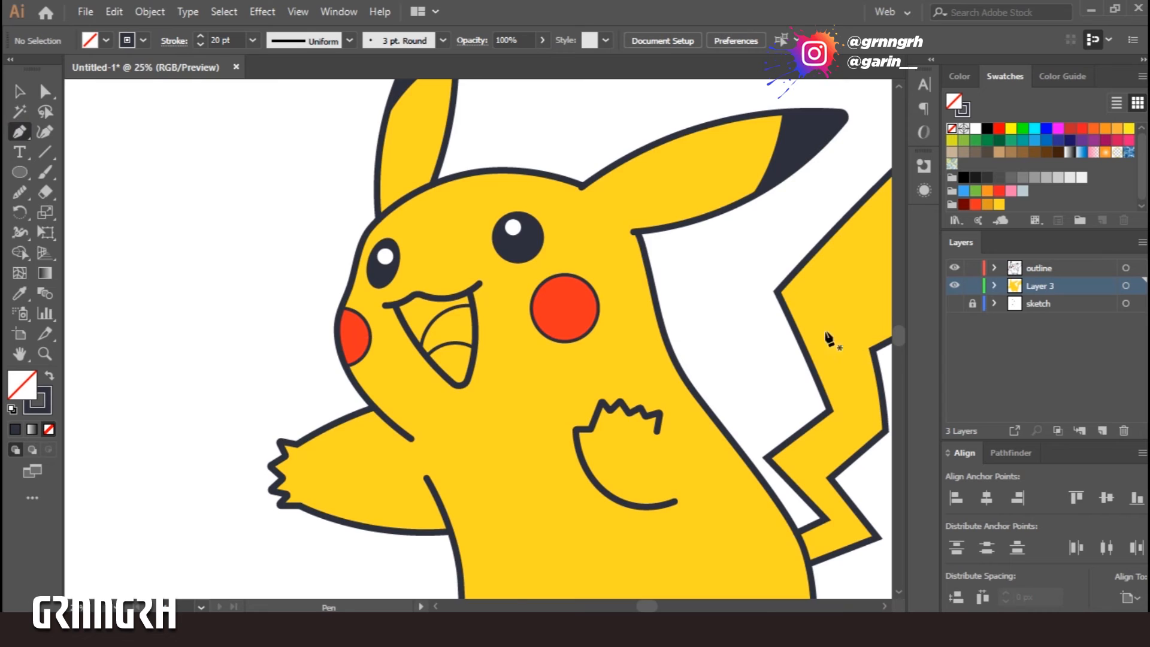
- Show the sketch layer and extend the tail outline on the outline layer with a small triangular point beside the body
key("ctrl+minus")
key("ctrl+plus")
key("ctrl+plus")
left_click_drag(743, 356, 494, 239)
left_click_drag(816, 401, 632, 230)
left_click(1069, 268)
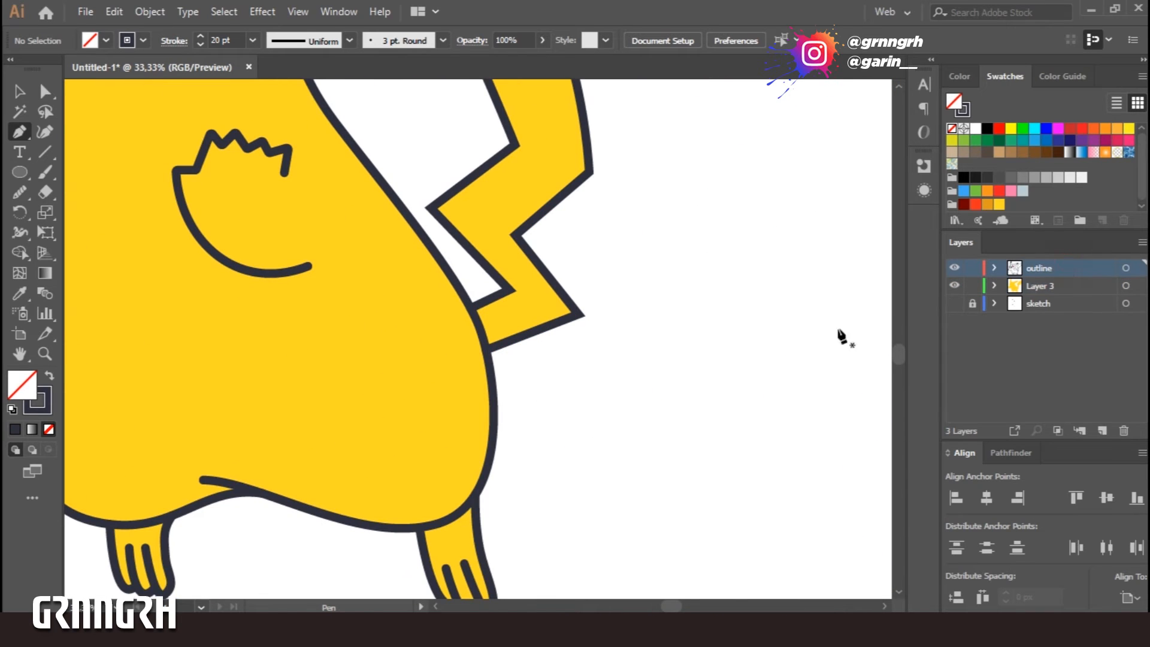
left_click(497, 358)
left_click(542, 397)
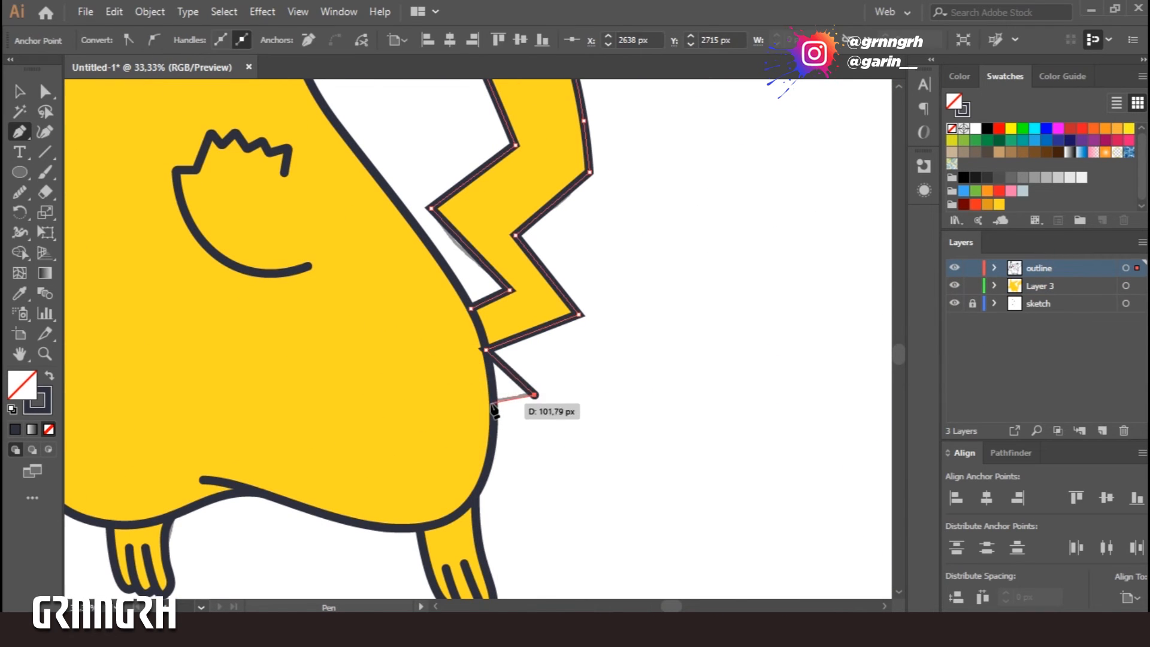
left_click(488, 353)
left_click_drag(502, 354, 510, 357)
- Round the tip of the small triangular point below the tail by about 3.8 px
left_click(557, 410, "ctrl")
left_click(535, 395, "ctrl")
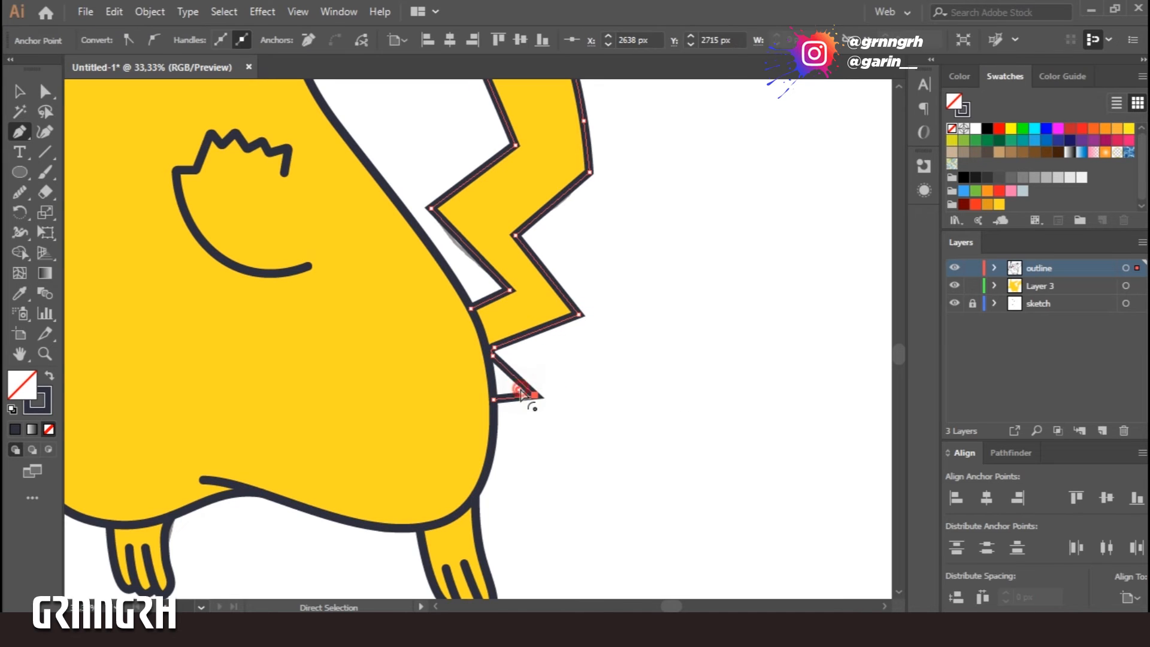
left_click_drag(529, 395, 532, 398)
left_click(595, 373, "ctrl")
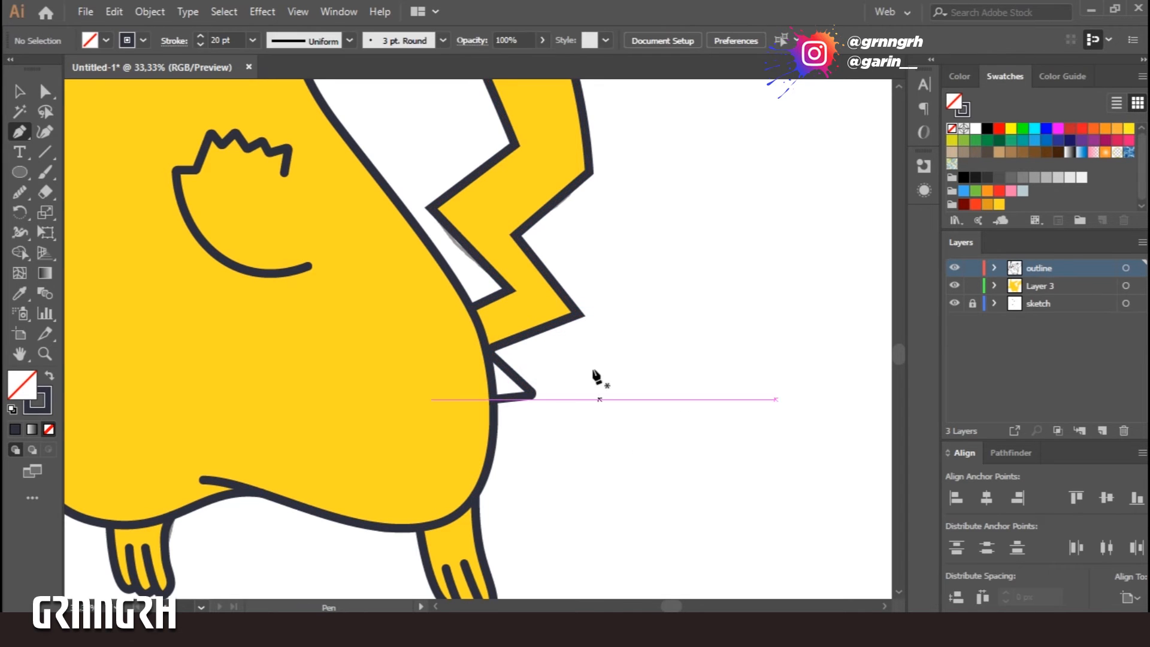
left_click(532, 396, "ctrl")
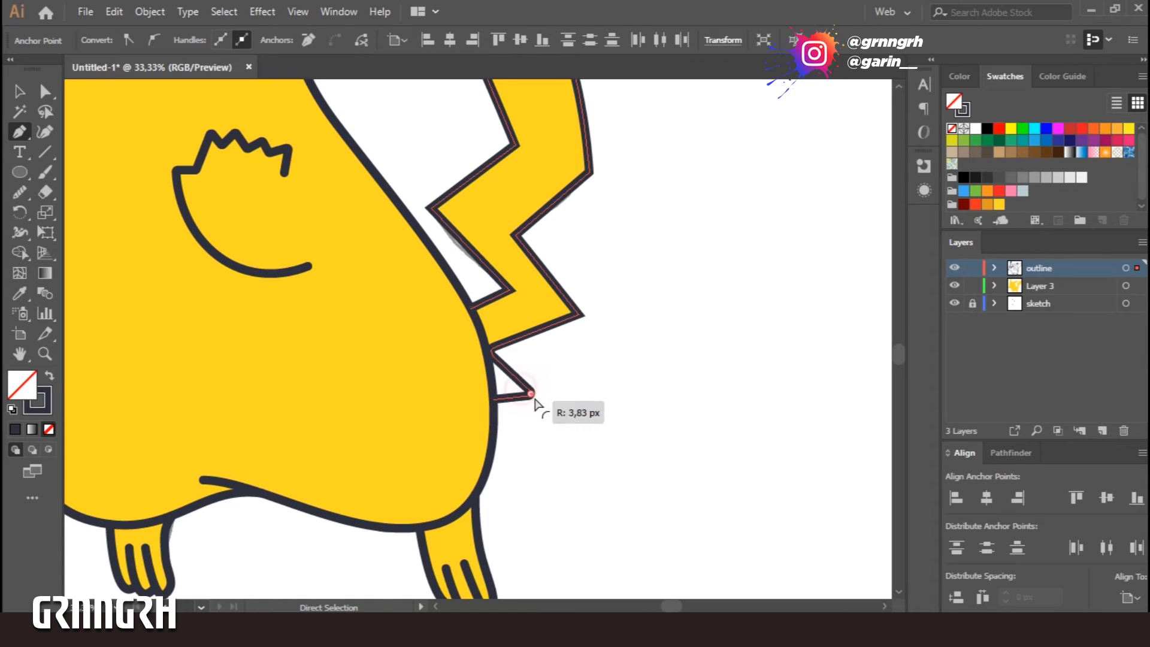
left_click(585, 411, "ctrl")
left_click_drag(621, 392, 663, 360)
left_click(532, 349, "ctrl")
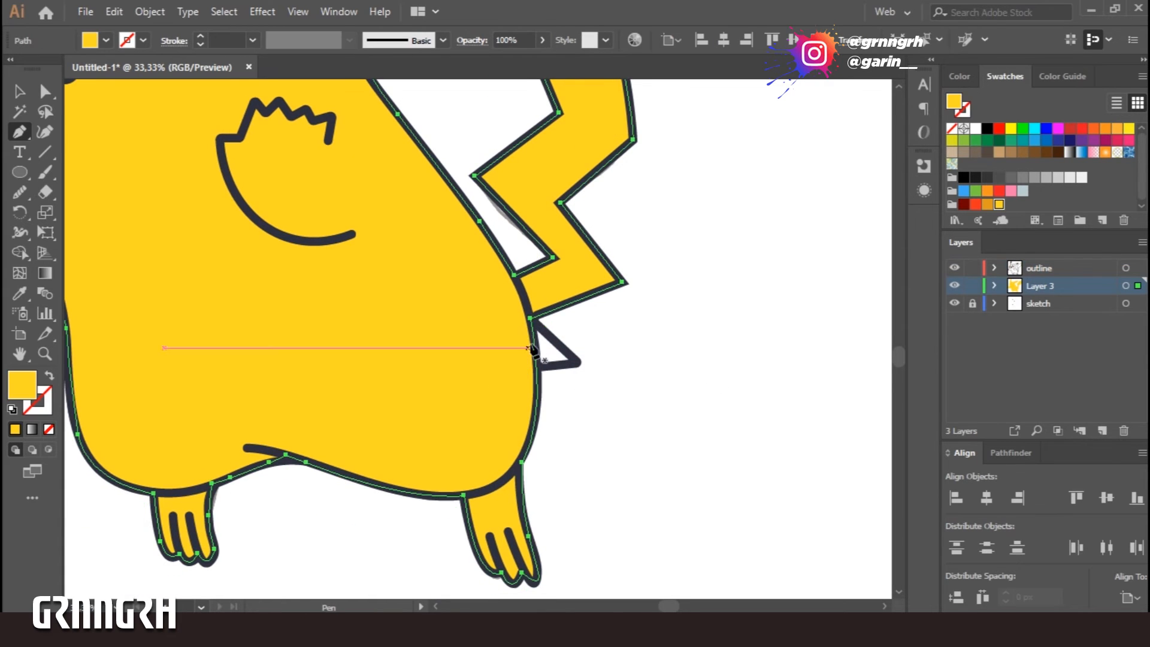
left_click(616, 345, "ctrl")
left_click(548, 329, "ctrl")
left_click(665, 436, "ctrl")
left_click(585, 301, "ctrl")
left_click(539, 331)
key("ctrl+z")
- Lock the outline layer, trace the small triangle below the tail on Layer 3 and fill it dark red
left_click(1040, 286)
left_click(972, 268)
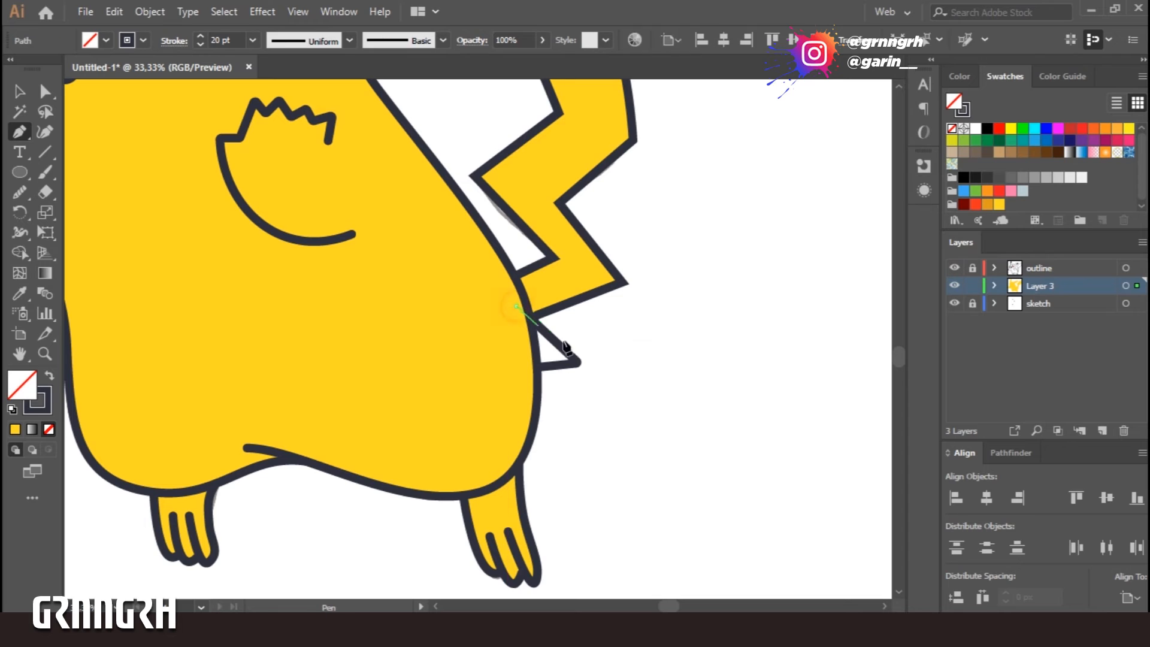
left_click(515, 305)
key("slash")
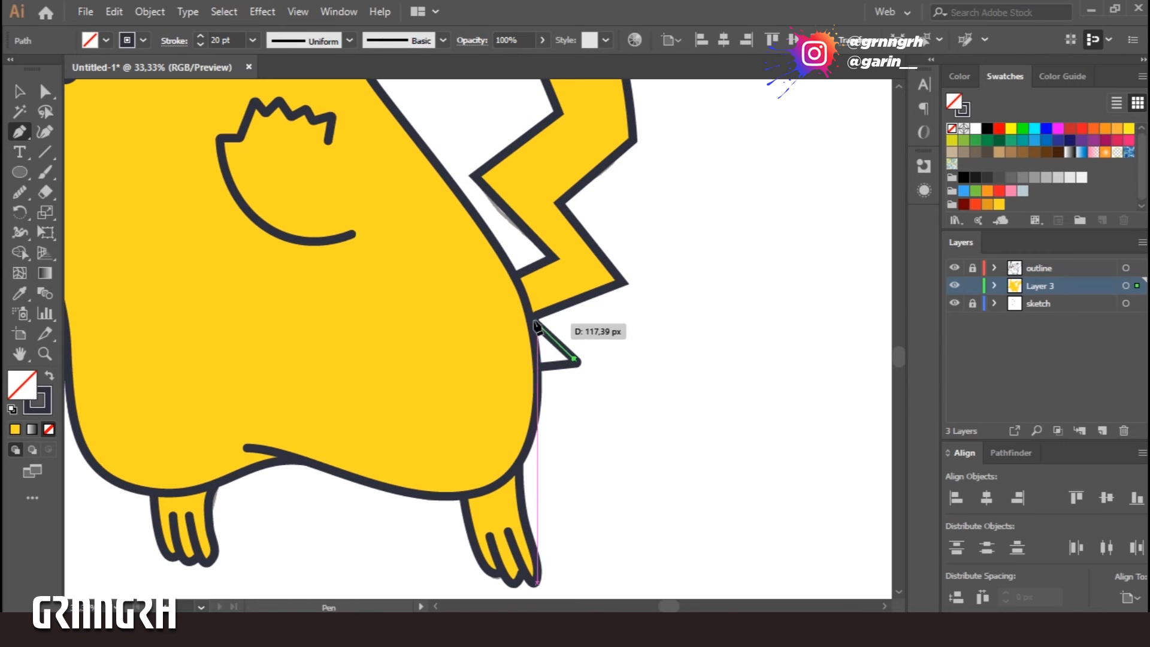
left_click(532, 321)
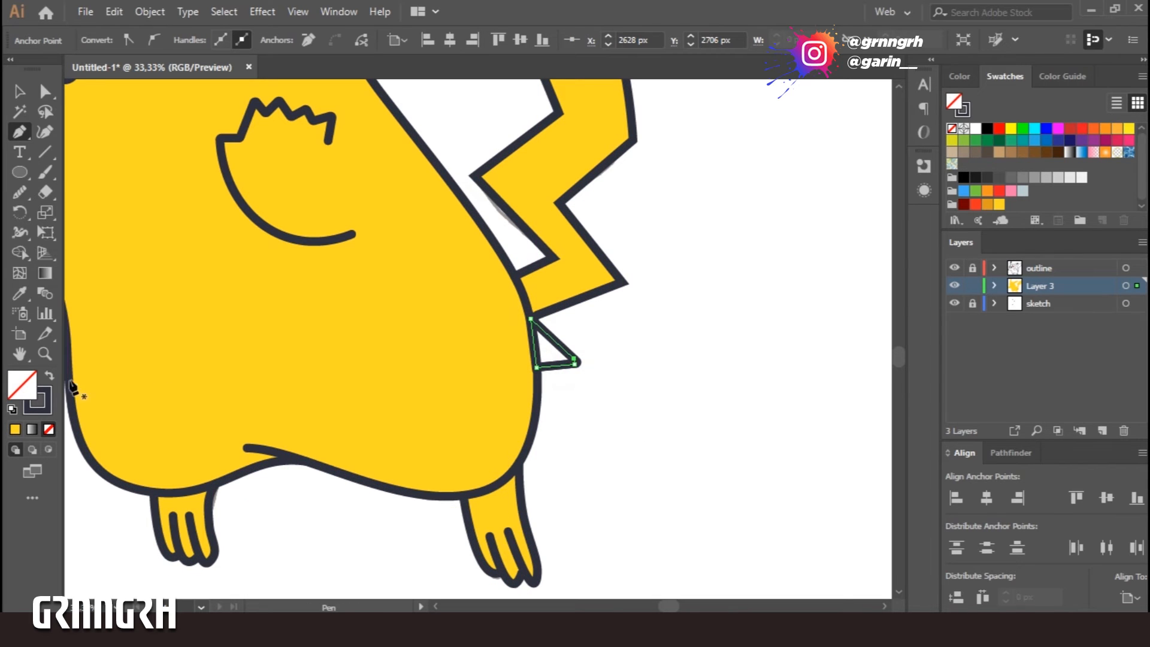
key("shift+x")
left_click(964, 205)
left_click(685, 426)
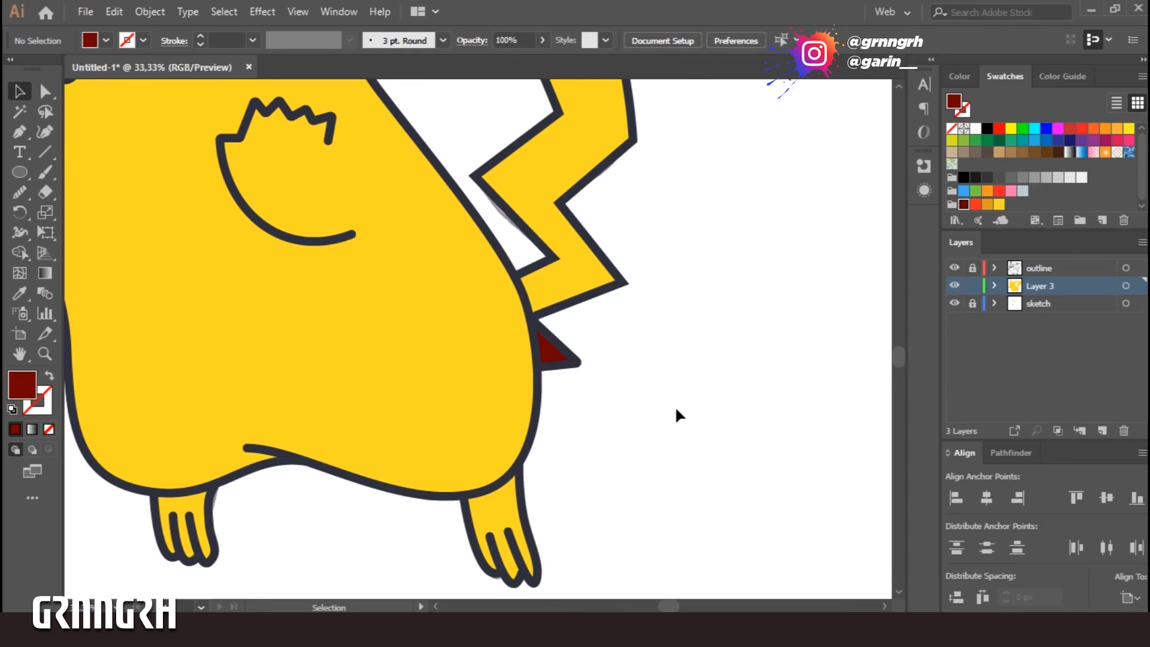
- Trace the whole open mouth along its outline on Layer 3 as a closed dark red shape
key("ctrl+0")
key("ctrl+equal")
key("ctrl+equal")
key("ctrl+equal")
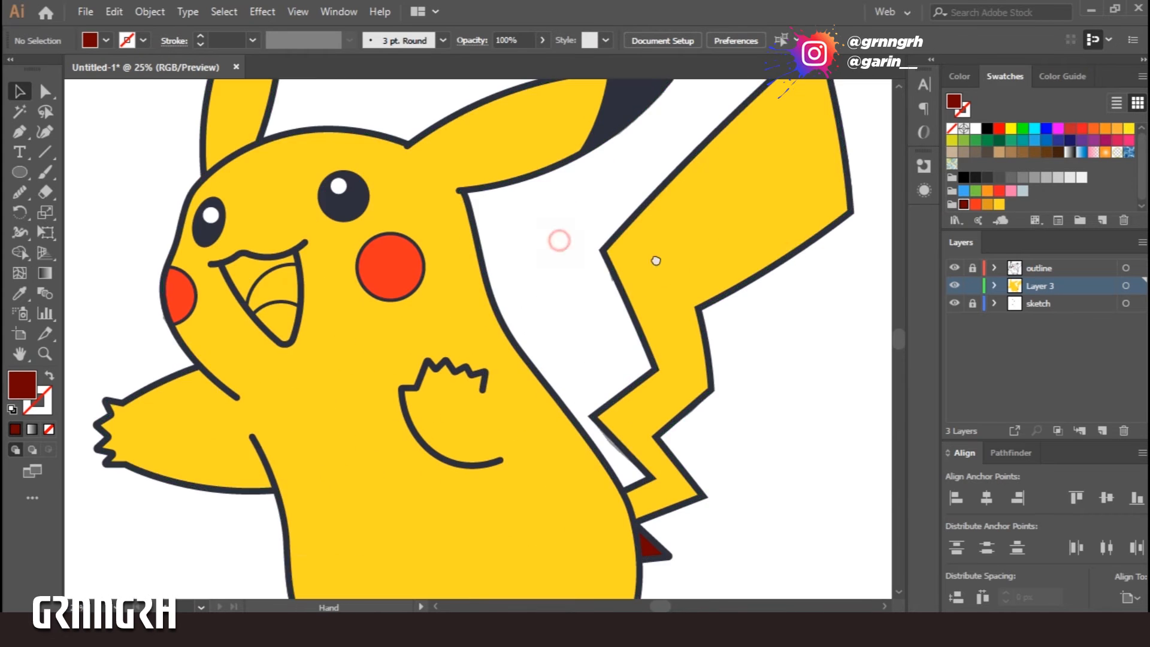
left_click_drag(559, 239, 749, 284)
key("ctrl+equal")
key("p")
left_click(388, 294)
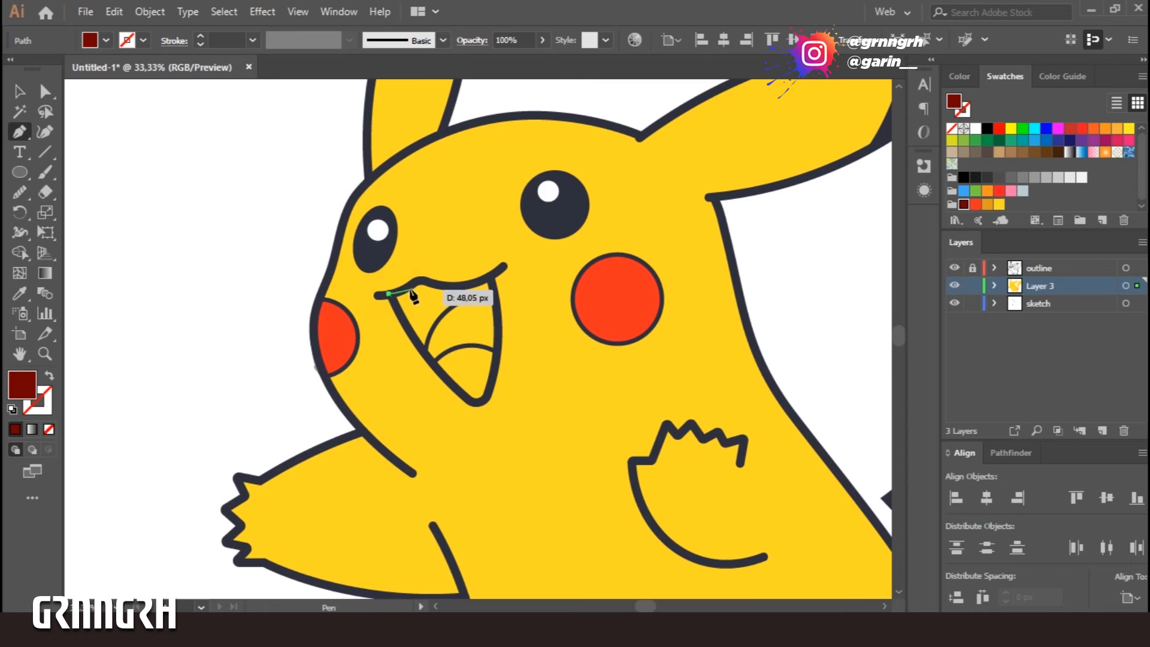
key("ctrl+equal")
key("ctrl+equal")
left_click(420, 281)
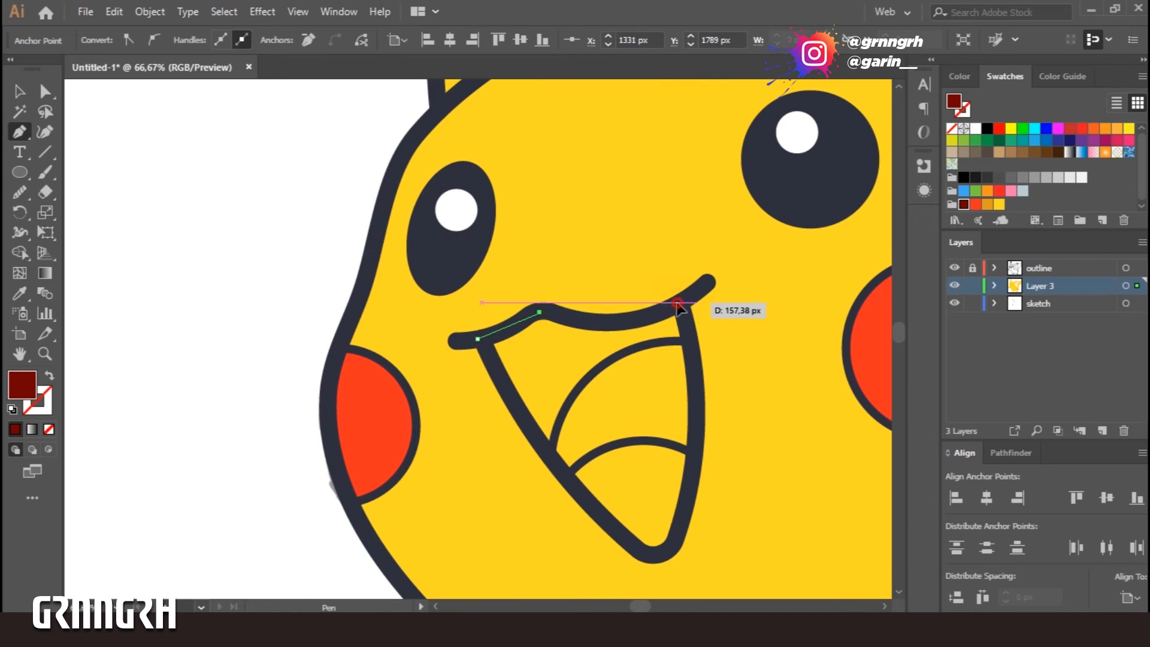
scroll(672, 545, "down", 3)
left_click_drag(656, 451, 583, 547)
left_click(593, 406)
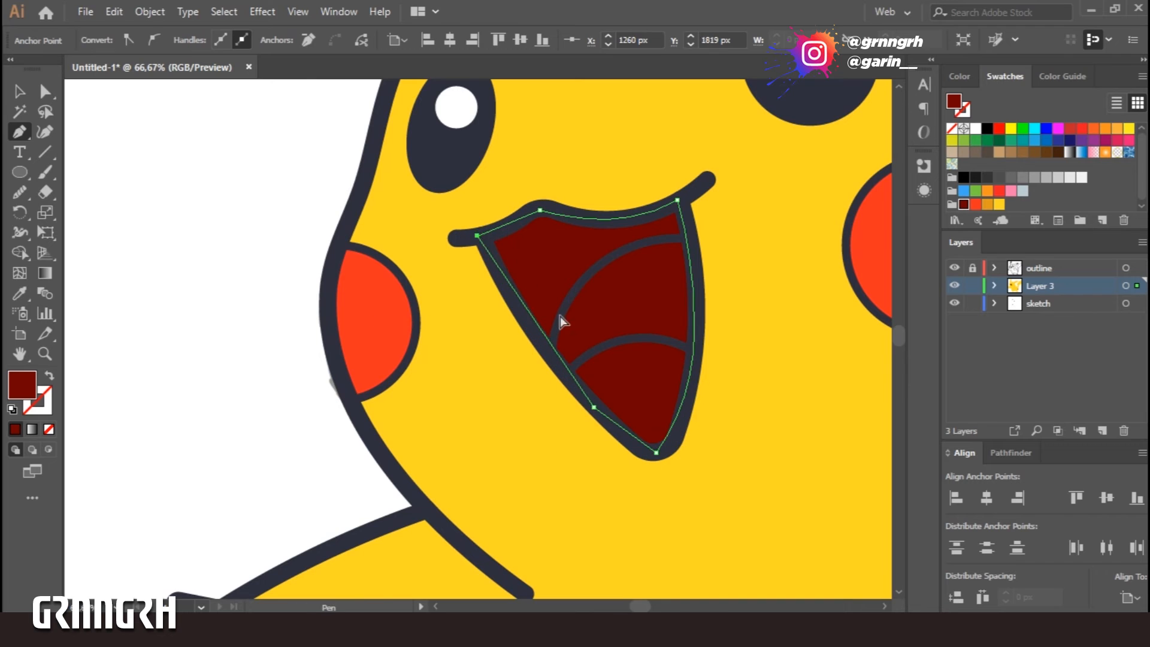
left_click_drag(477, 236, 459, 180)
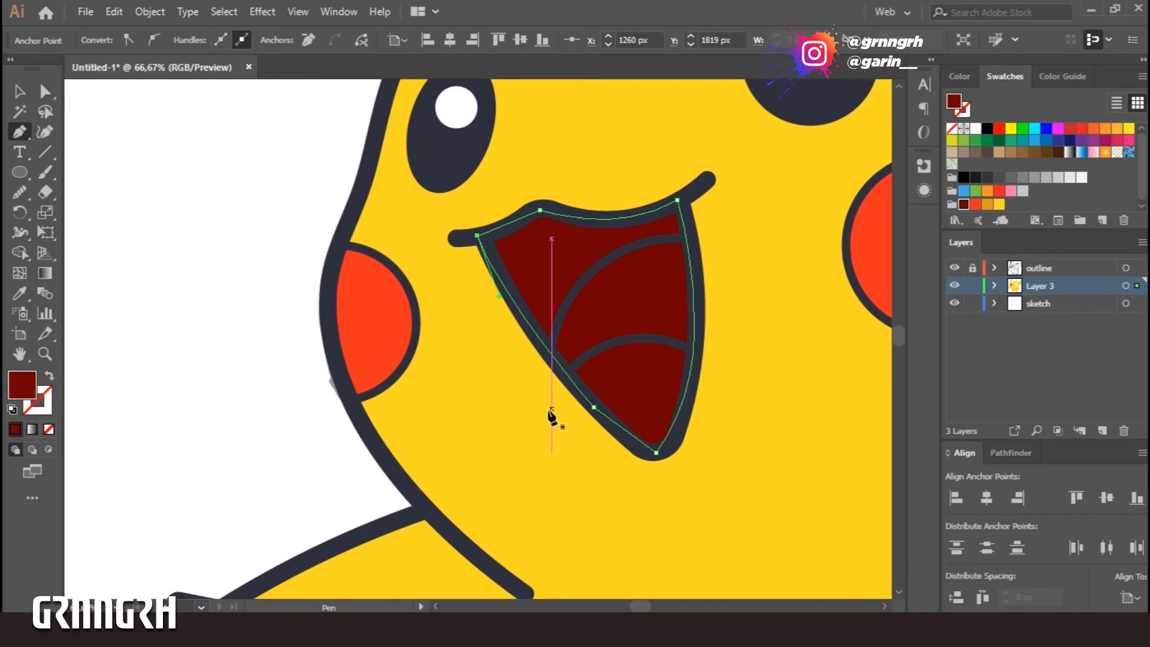
left_click(964, 77)
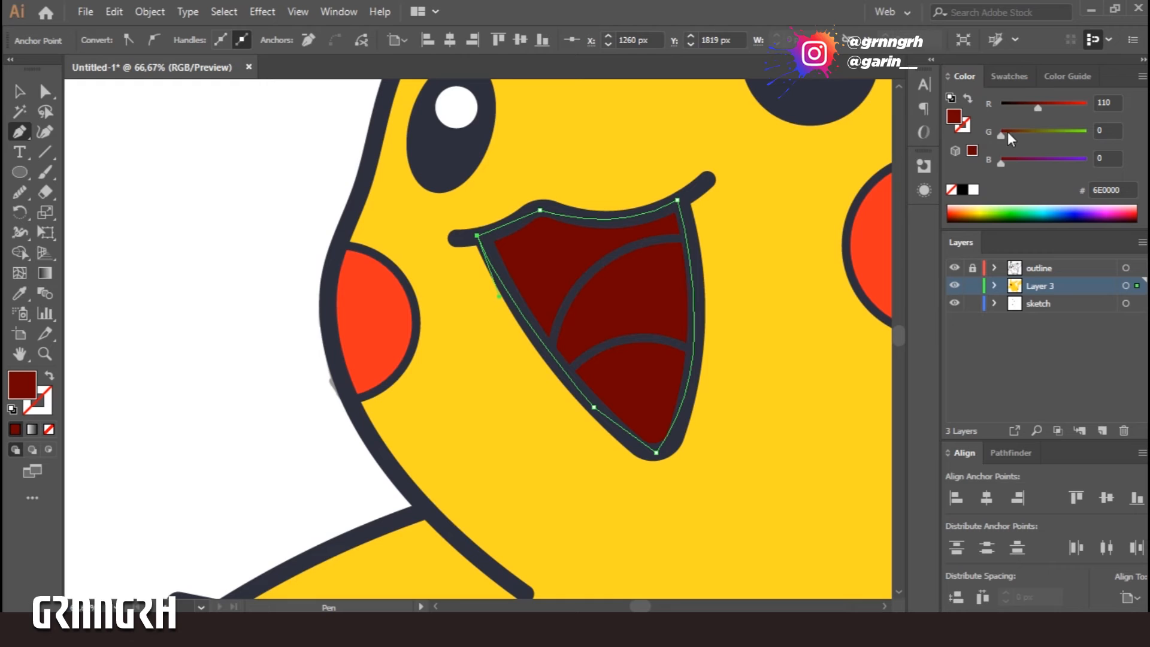
left_click(469, 154)
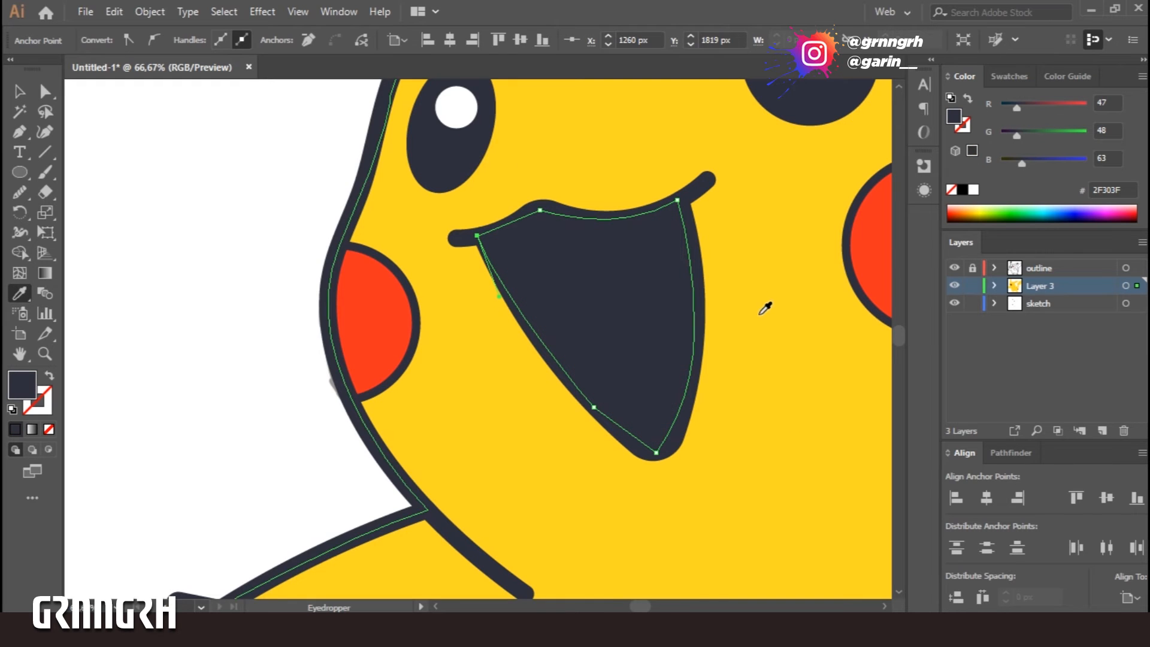
key("ctrl+z")
- Draw a dark red shape following the mouth's upper inner arc and trim the part outside the mouth with Shape Builder
left_click(544, 382)
left_click_drag(713, 239, 832, 253)
left_click(712, 490)
left_click_drag(544, 382, 543, 322)
key("v")
left_click(535, 278, "shift")
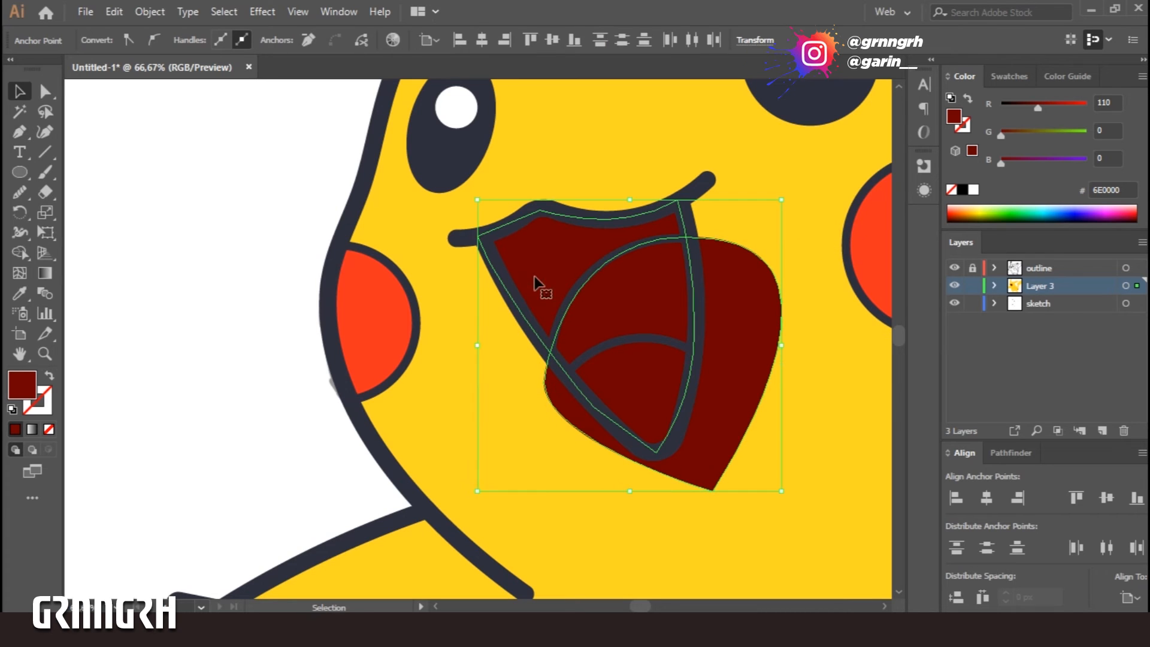
key("shift+m")
left_click(743, 421, "alt")
- Draw the tongue shape along the lower inner arc and trim its excess outside the mouth with Shape Builder
left_click(557, 385)
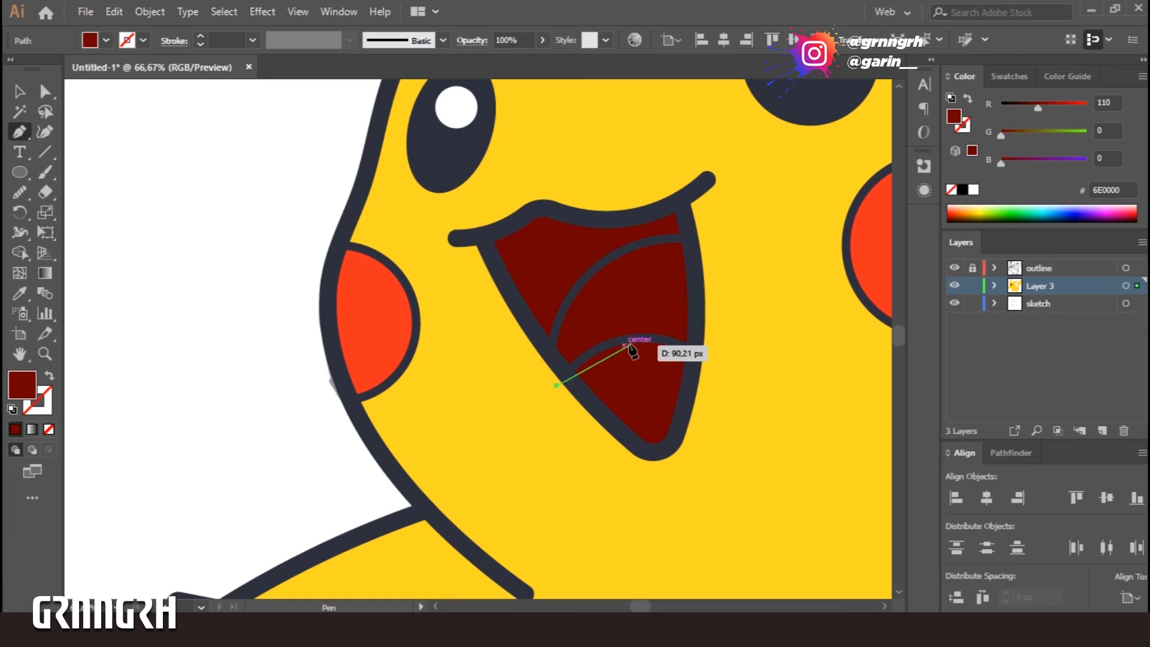
left_click(656, 510)
left_click(556, 386)
key("v")
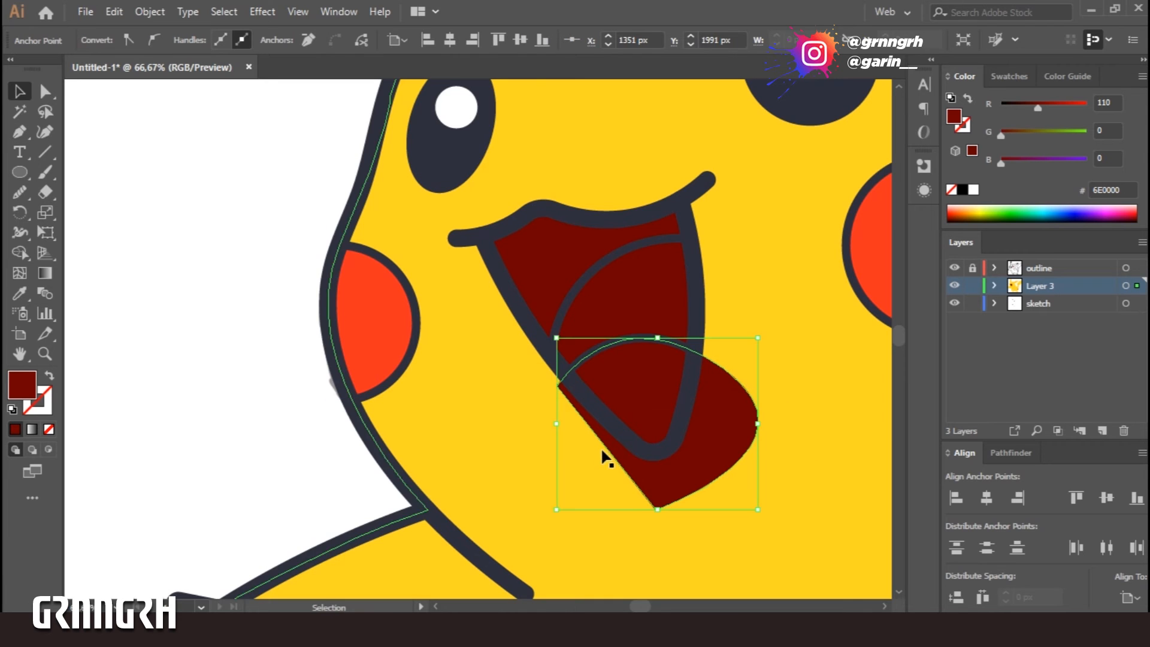
left_click(534, 303, "shift")
key("shift+m")
left_click(709, 468, "alt")
key("v")
left_click(712, 469)
- Fill the tongue shape with the orange-red FF2E1F swatch
left_click(655, 401)
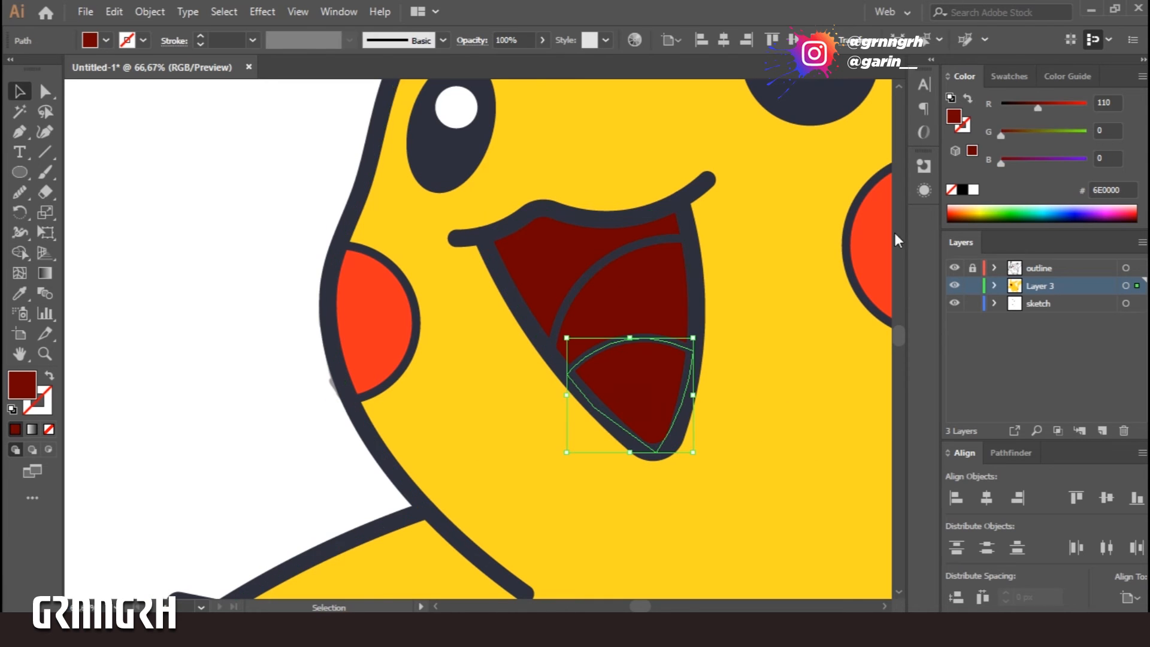
left_click(1008, 77)
left_click(976, 205)
left_click(961, 76)
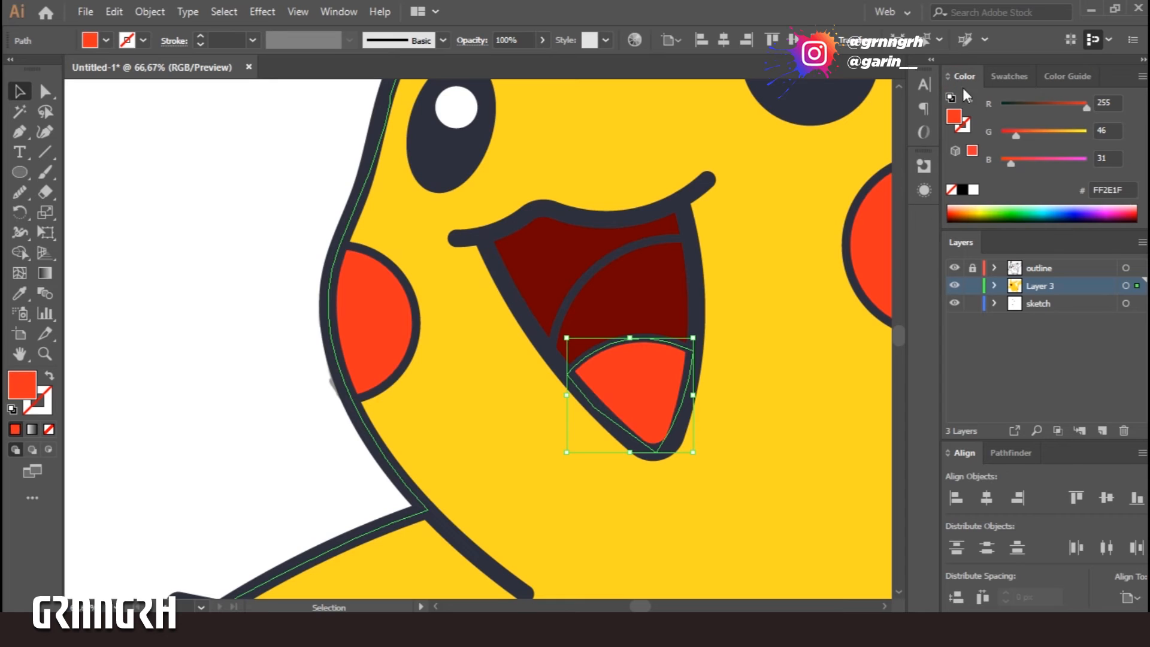
- Fill the mouth's large back shape with the dark blue-gray sampled from the eye beside it
left_click(972, 268)
left_click(663, 291)
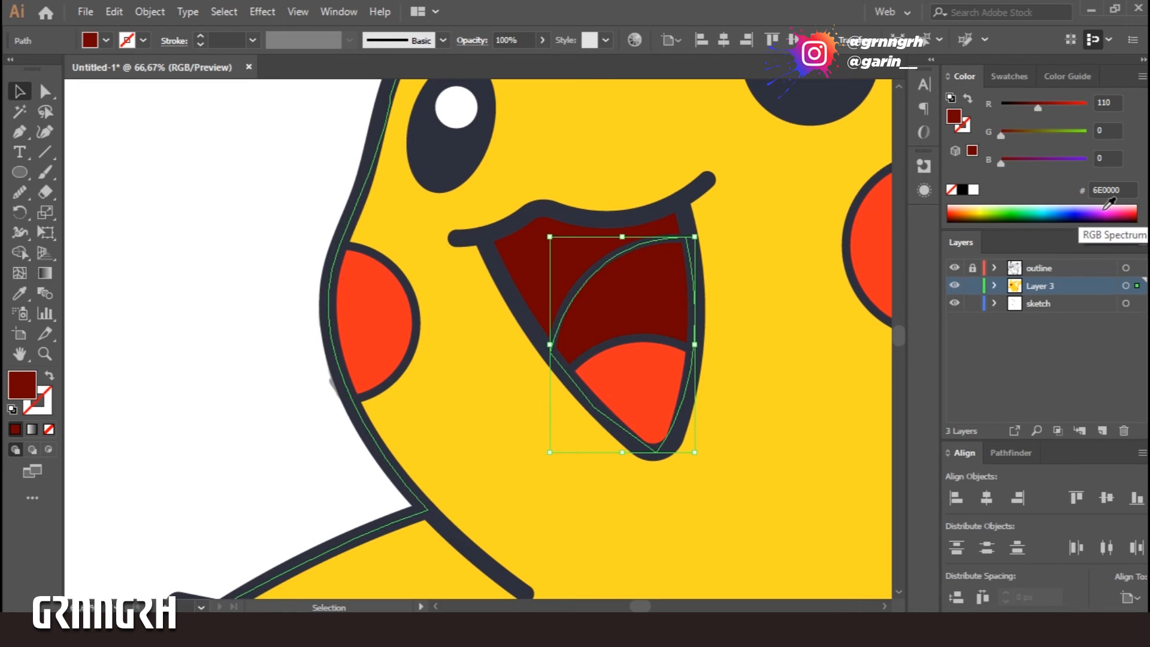
left_click(518, 263)
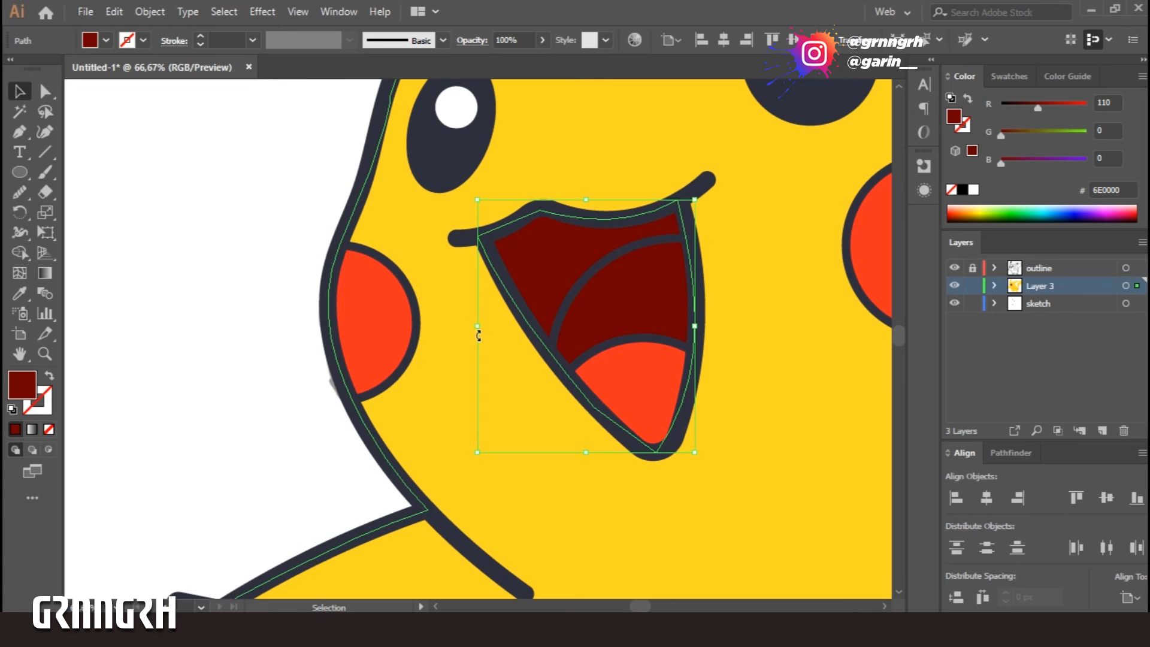
key("i")
left_click(466, 173)
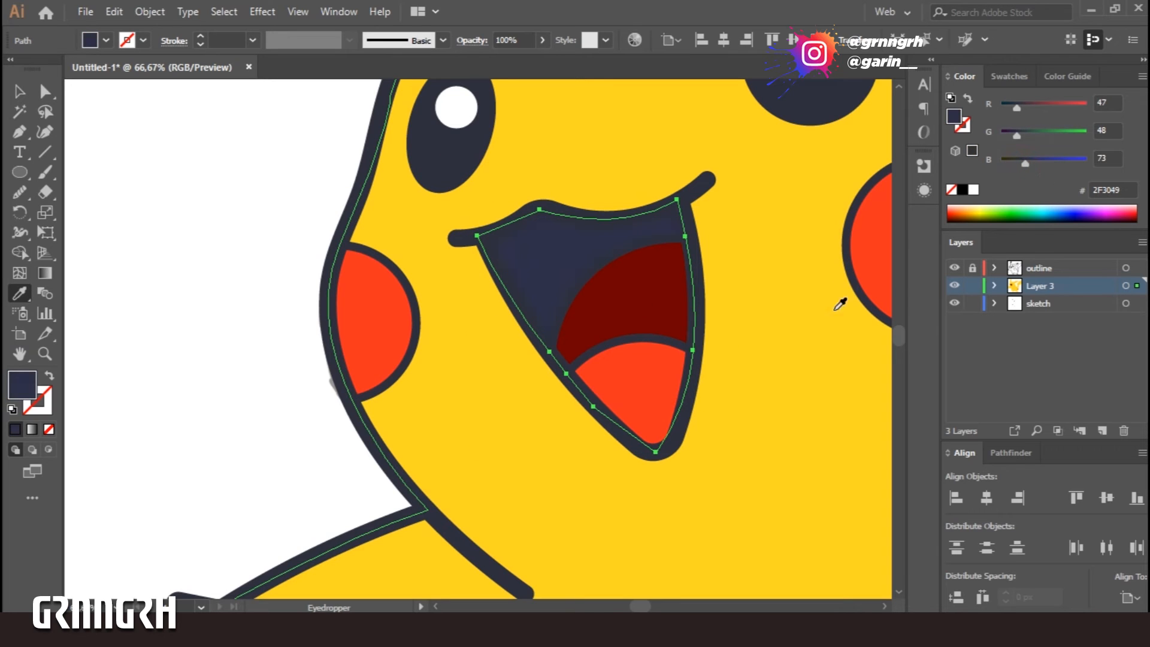
- Delete the thin arc outlines inside the mouth, including the one around the tongue
key("v")
left_click(658, 310)
left_click(475, 385)
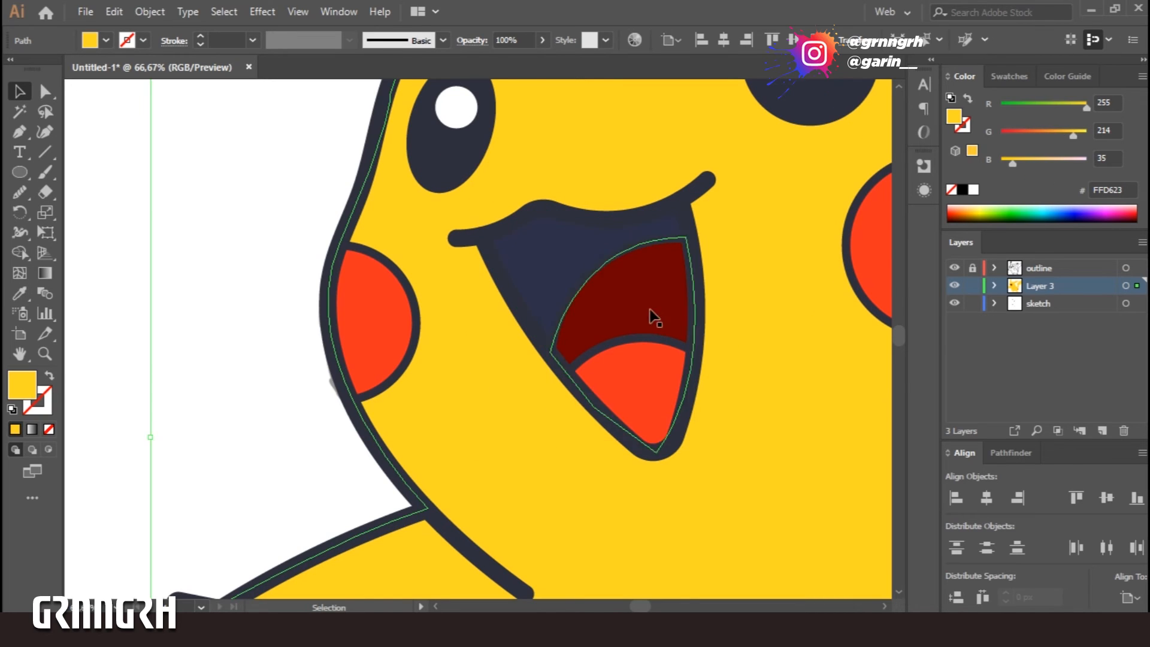
left_click(641, 341)
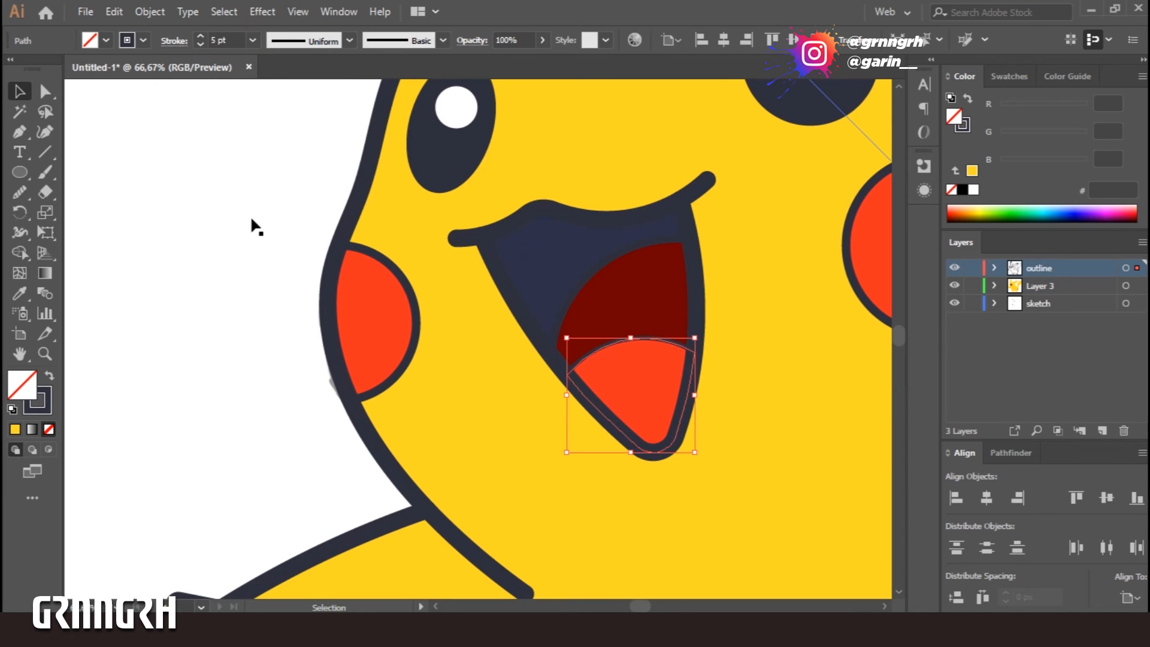
key("Delete")
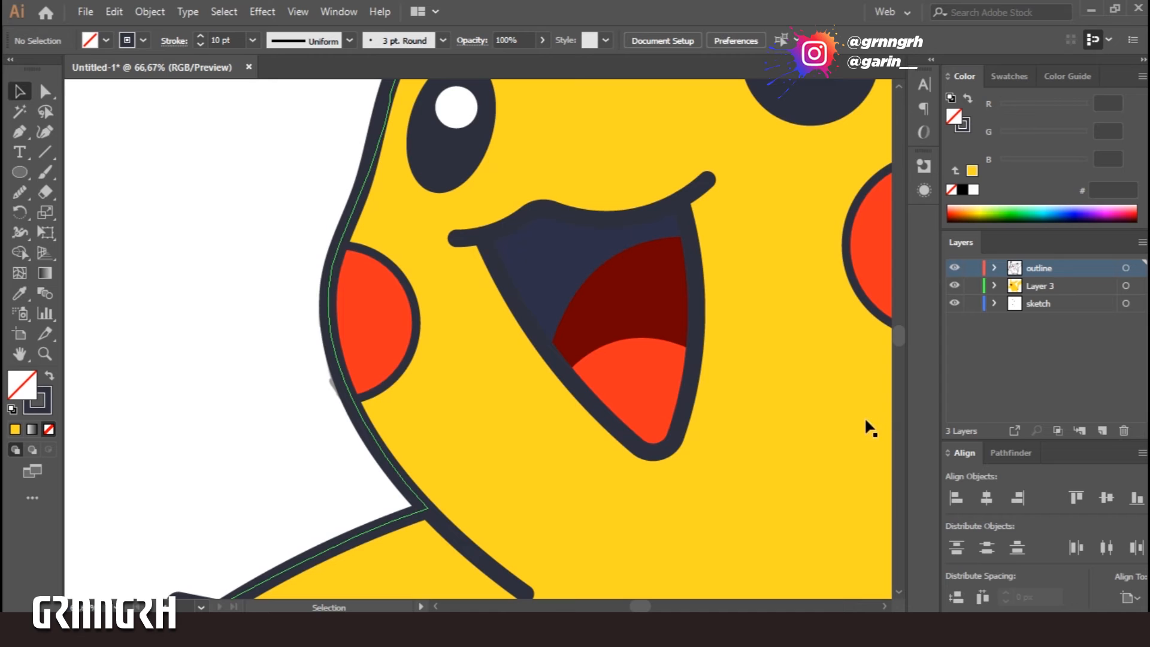
- Recolor the tongue pink, about FF3D5E, and brighten the inner mouth's red to 910000
left_click(661, 331)
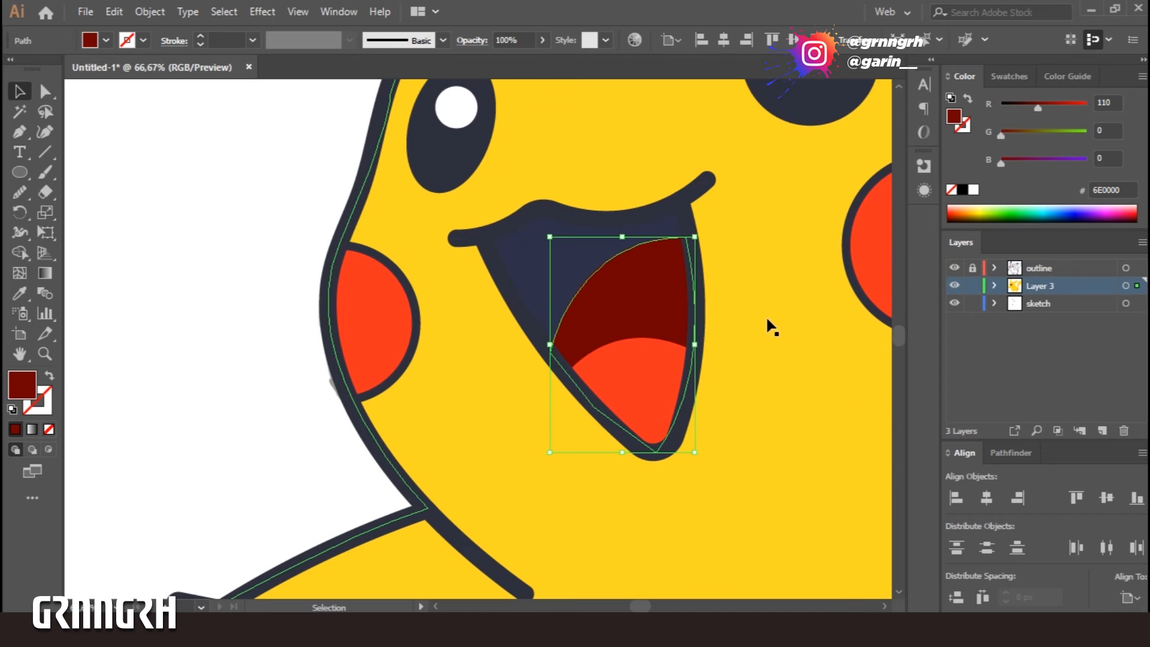
left_click(617, 385)
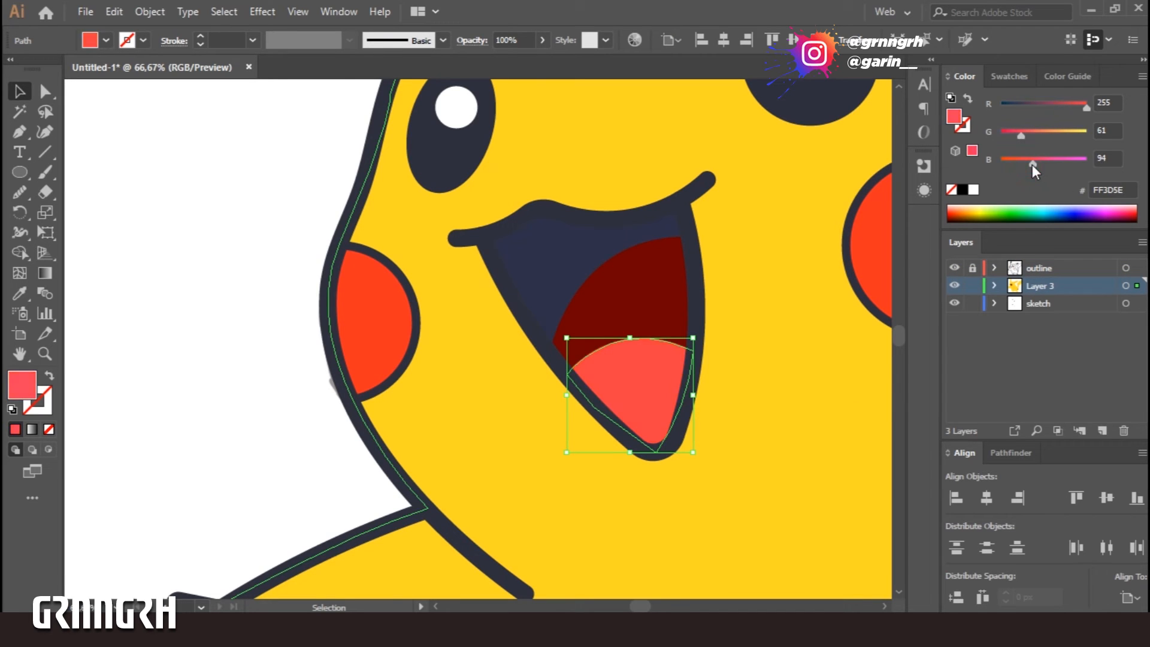
left_click_drag(1033, 165, 1034, 165)
left_click(677, 311)
left_click_drag(1038, 109, 1048, 109)
left_click(822, 466)
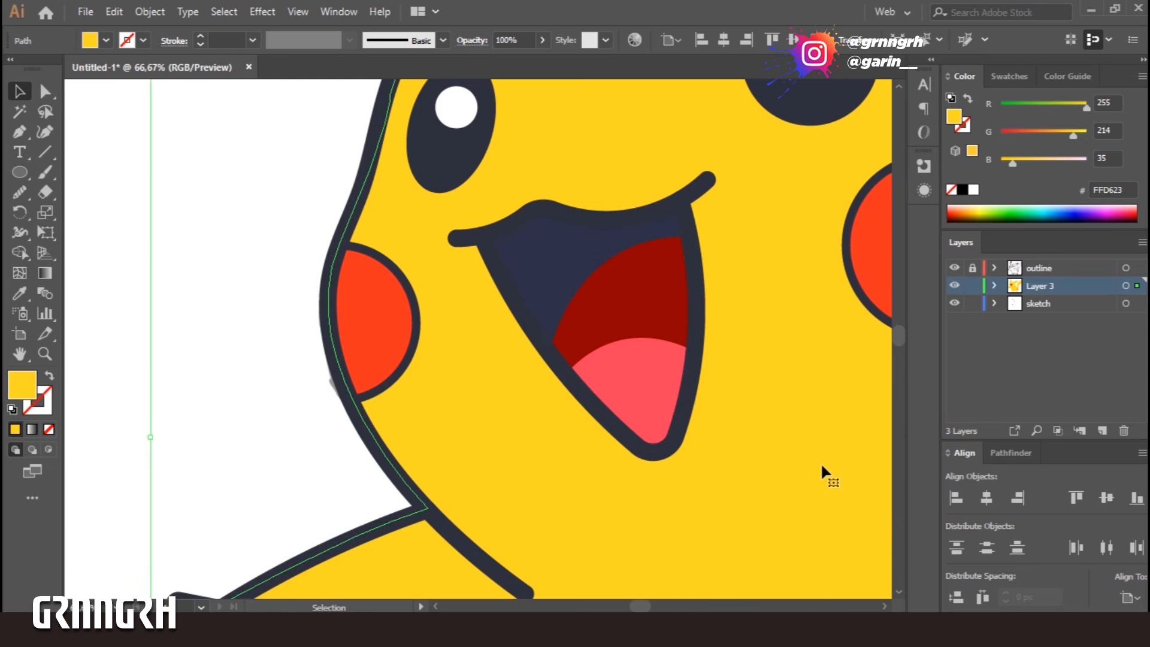
- Match the small triangle's fill below the tail to the inner mouth's red 910000 and lock the sketch layer
key("ctrl+minus")
key("ctrl+minus")
key("ctrl+minus")
key("ctrl+minus")
left_click(709, 424)
left_click(597, 475)
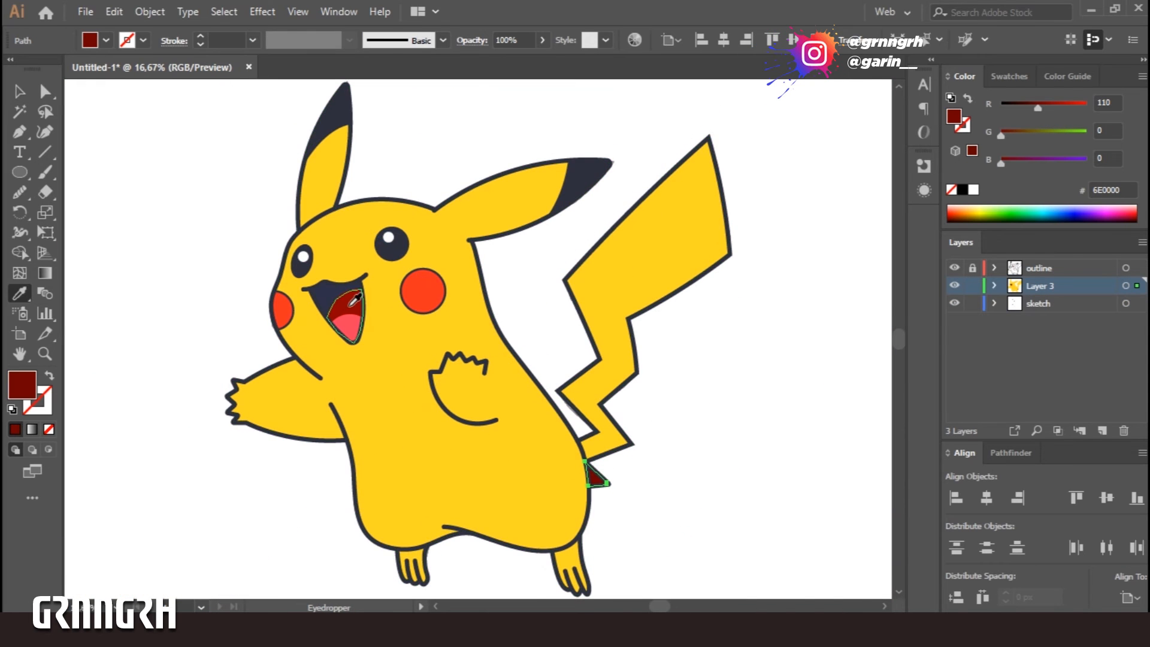
left_click(730, 429)
left_click(972, 303)
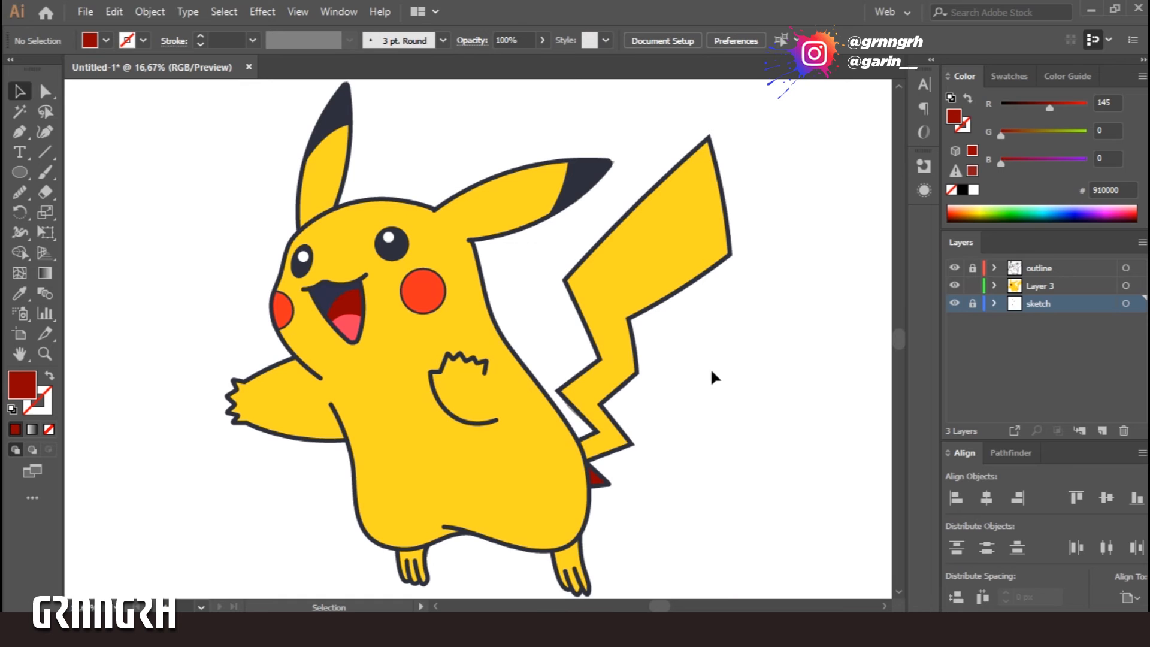
- Draw a red shape with a jagged upper edge over the base of the tail on Layer 3
left_click(1064, 286)
key("ctrl+plus")
key("ctrl+plus")
key("ctrl+plus")
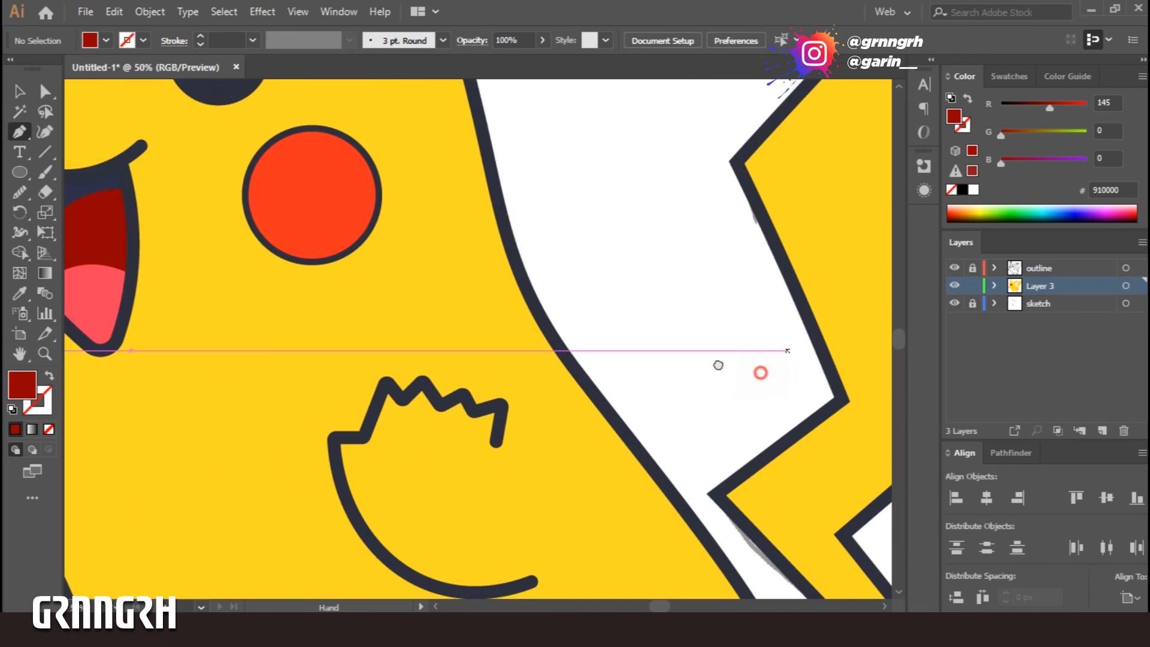
left_click_drag(759, 372, 529, 260)
left_click(568, 464)
left_click(616, 488)
left_click(598, 454)
left_click(634, 489)
left_click(621, 457)
left_click(692, 489)
left_click(753, 555)
left_click_drag(784, 453, 775, 285)
left_click(562, 427)
left_click(541, 362)
left_click(558, 294)
- Trim the jagged red shape to the tail's base with Shape Builder, removing the parts outside the tail
key("v")
key("ctrl+shift+bracketleft")
key("ctrl+a")
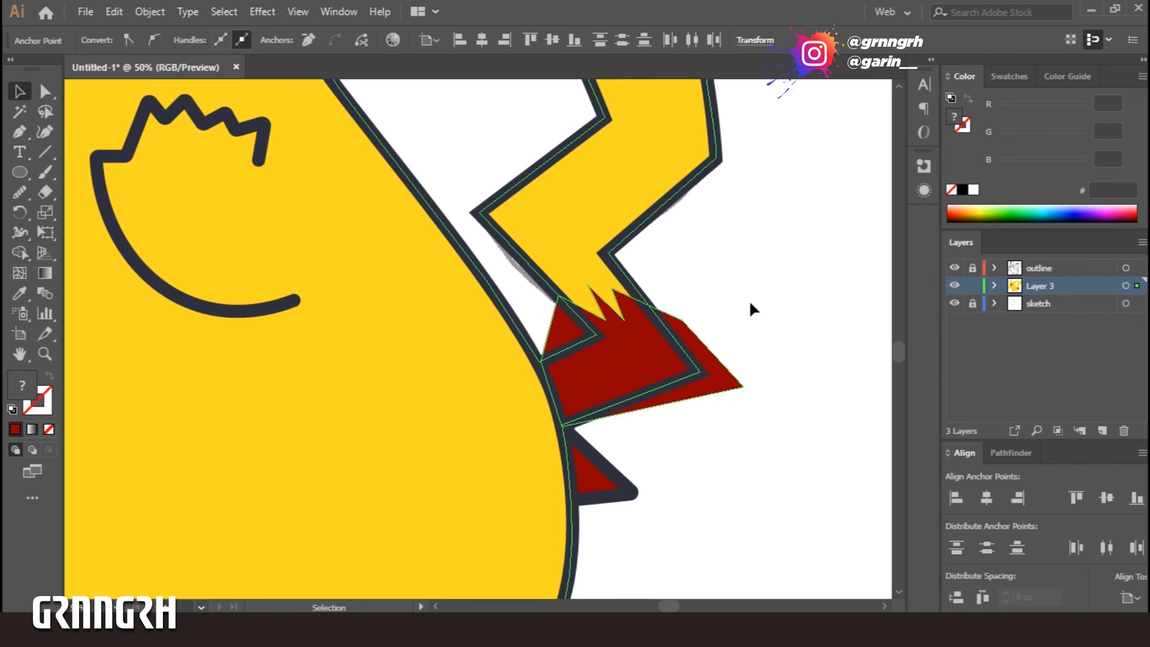
key("shift+m")
key("v")
left_click(742, 468)
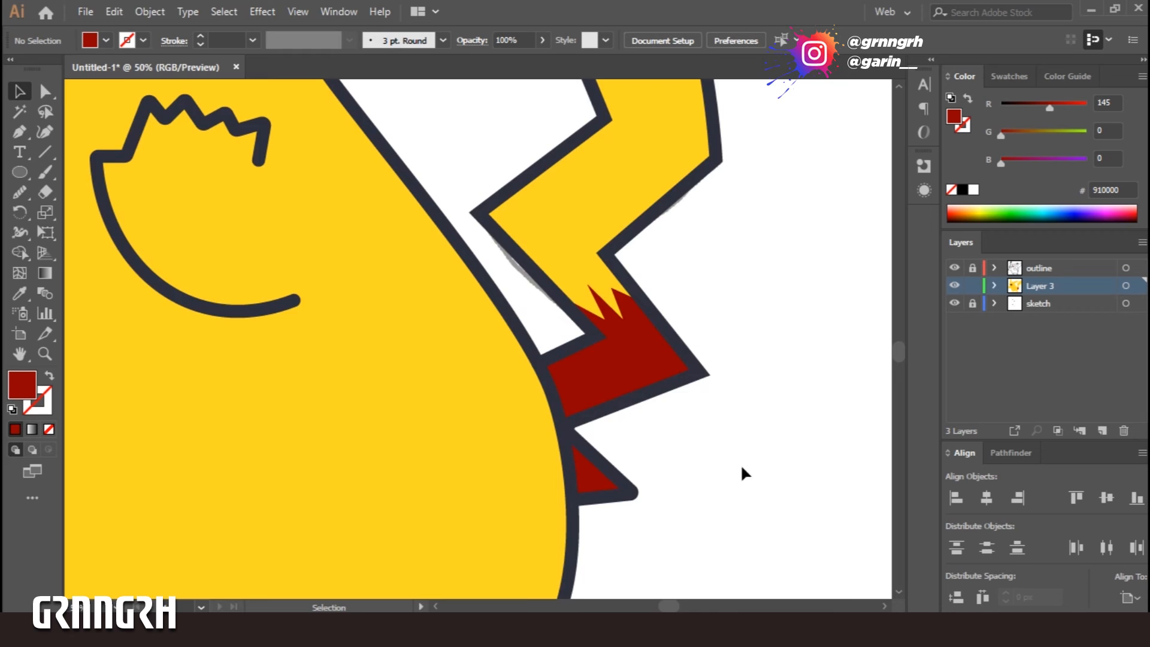
- Draw a closed red shading shape covering the lower part of the tail, with a curved upper edge across the widest section
left_click_drag(763, 243, 730, 497)
key("ctrl+minus")
left_click_drag(749, 410, 517, 428)
key("p")
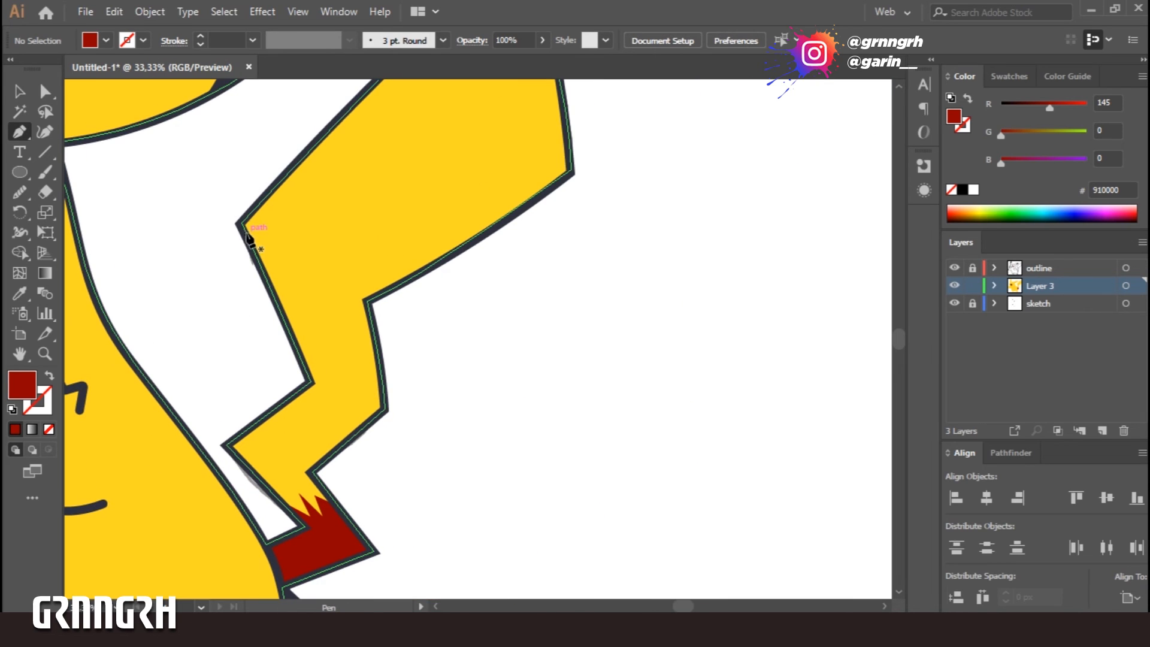
left_click(243, 226)
left_click_drag(685, 221, 688, 217)
left_click_drag(374, 579, 402, 509)
left_click(340, 526)
left_click(300, 431)
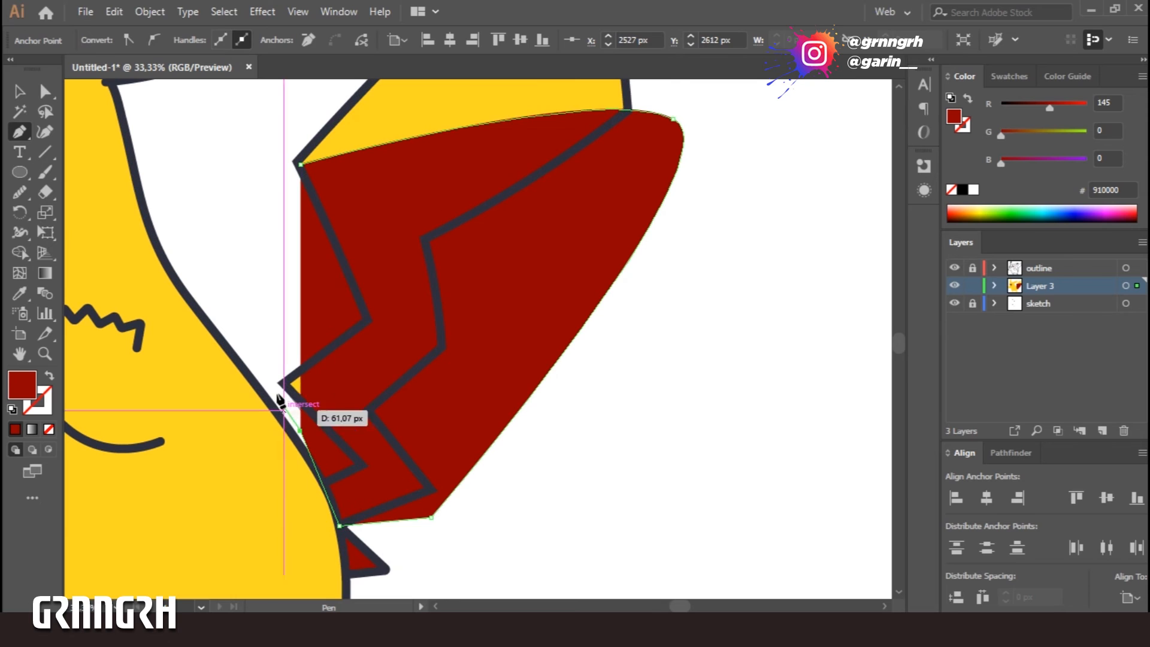
left_click(267, 374)
left_click(300, 165)
- Trim the large shading shape to the tail's contour with Shape Builder, removing the areas on both sides
key("v")
left_click(210, 425, "shift")
key("shift+m")
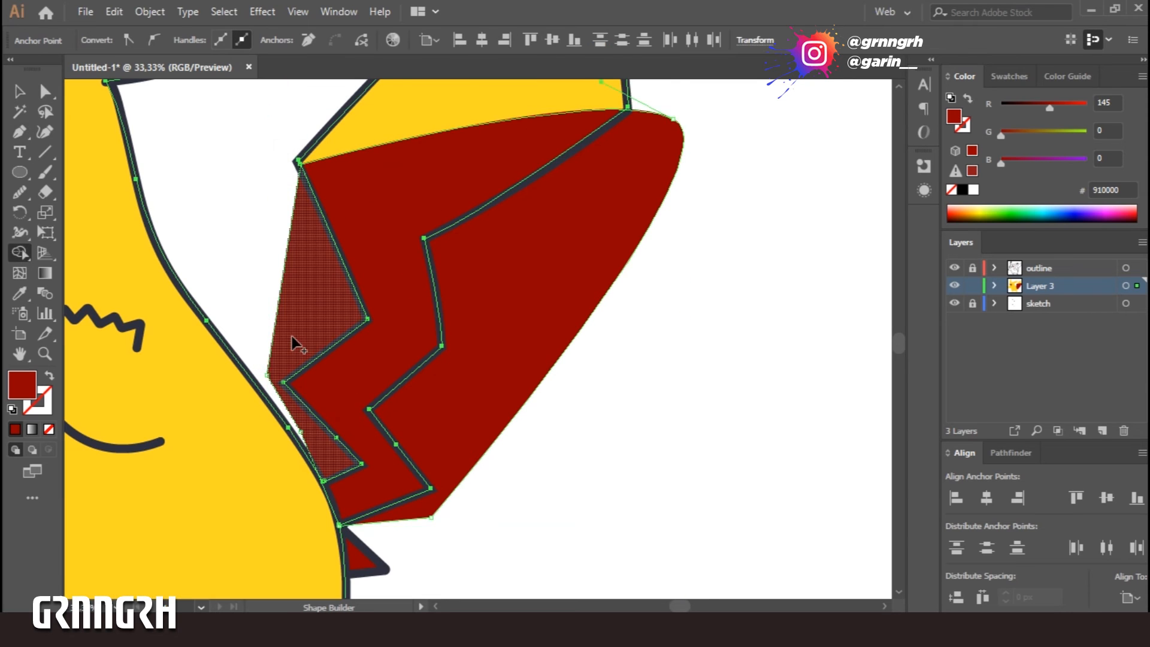
left_click(293, 340, "alt")
left_click(507, 367, "alt")
key("v")
left_click(594, 423)
- Fill the tail's shading shape with the darker orange swatch
left_click(400, 232)
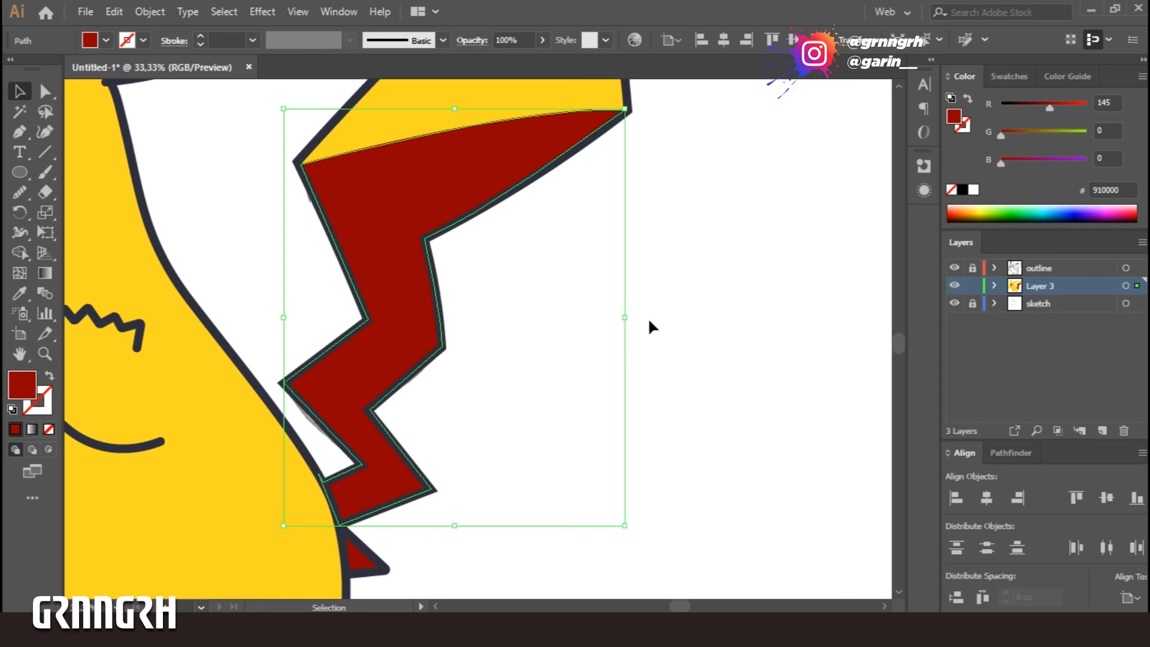
left_click(1006, 78)
left_click(988, 204)
left_click(588, 390)
- Draw an orange shading wedge where the side ear's base meets the neck and trim it to the contour with Shape Builder
left_click_drag(590, 436, 611, 593)
left_click_drag(232, 386, 495, 408)
key("p")
left_click(428, 255)
left_click(344, 261)
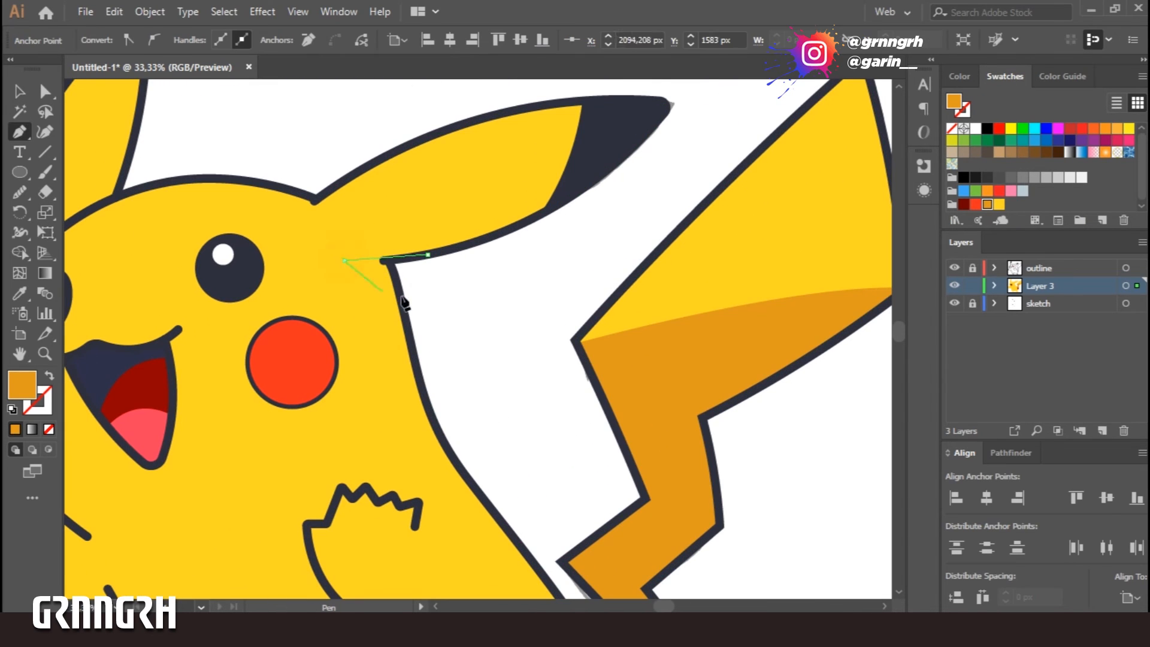
left_click(434, 306)
left_click(433, 205, "shift")
key("shift+m")
left_click(419, 279, "alt")
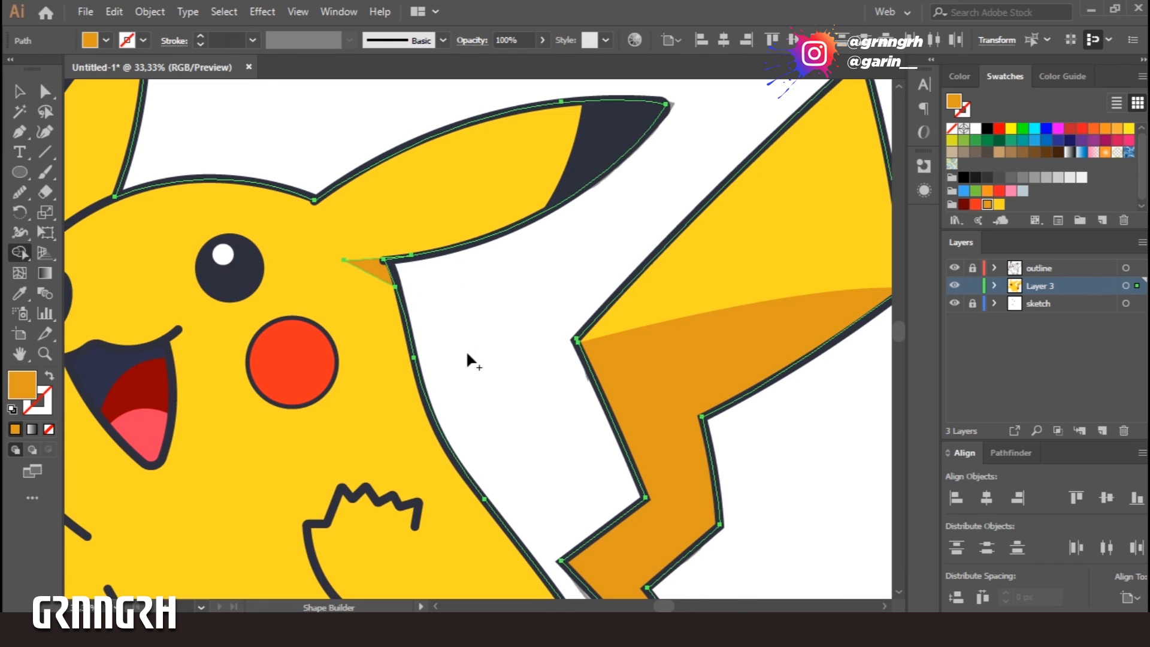
- Draw an orange shading crescent on the chest below the chin and a curved shading shape along the raised hand's lower edge
key("p")
left_click_drag(534, 277, 711, 109)
left_click(329, 396)
left_click_drag(431, 384, 468, 364)
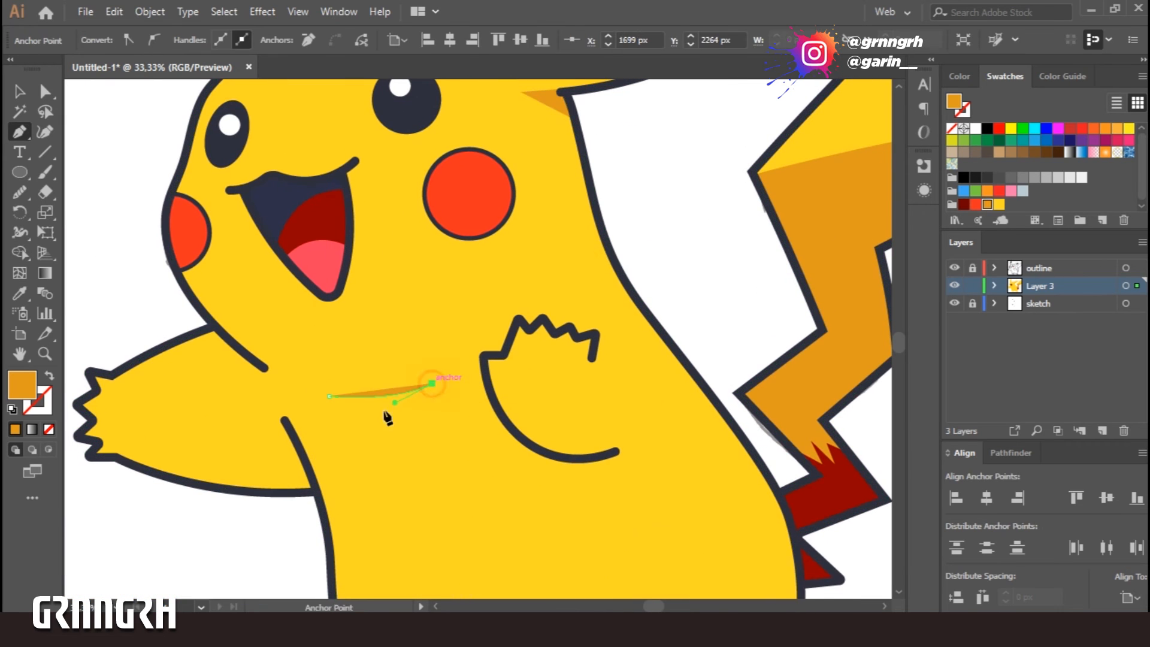
left_click_drag(239, 307, 237, 320)
left_click_drag(511, 473, 470, 395)
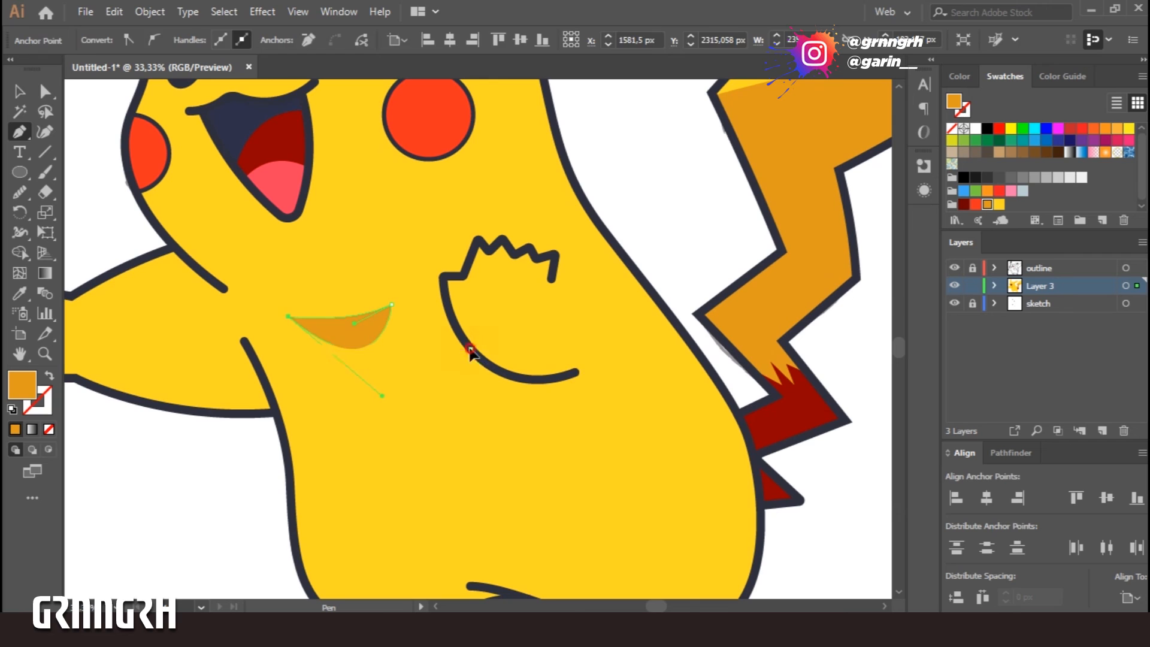
left_click(470, 349)
left_click_drag(651, 324, 520, 380)
- Draw an orange shading shape under the outstretched arm beside the body and trim it to the arm's contour with Shape Builder
left_click_drag(401, 458, 632, 452)
left_click(486, 357)
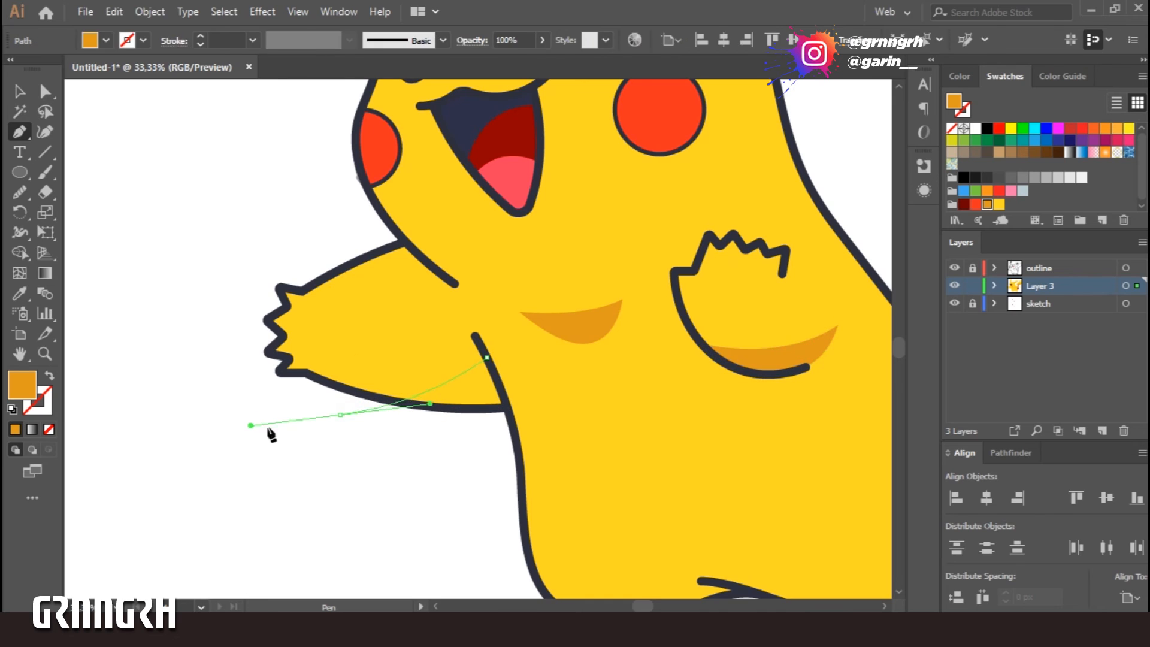
left_click_drag(250, 426, 251, 426)
left_click(515, 431)
left_click_drag(486, 357, 477, 339)
key("v")
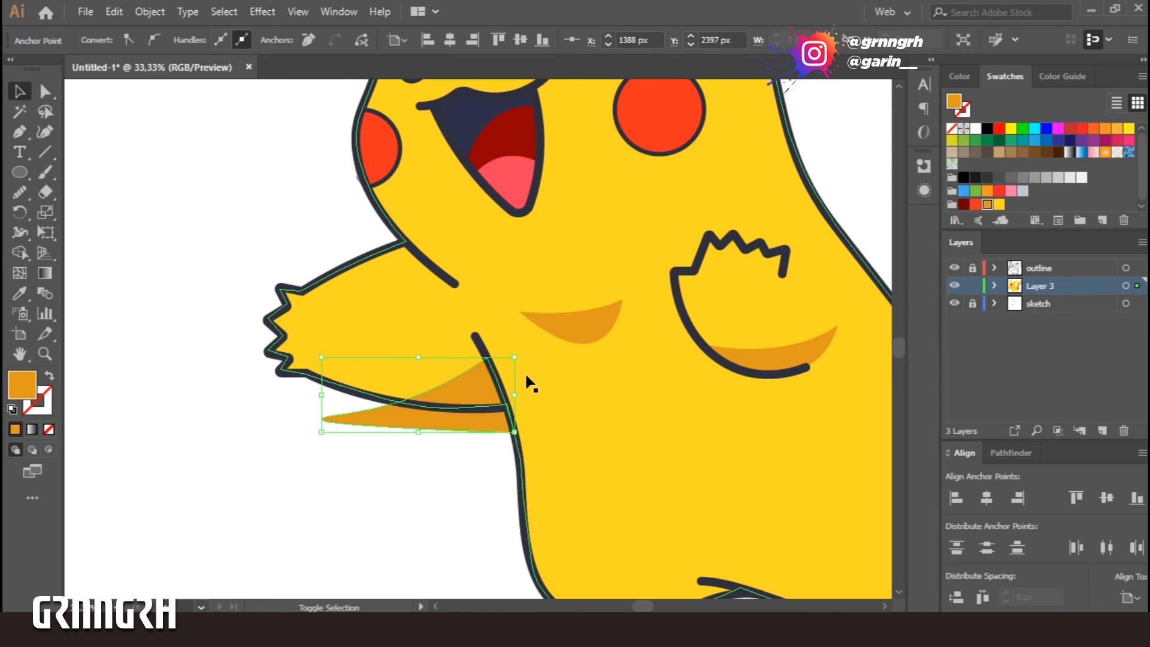
left_click(633, 470, "shift")
key("shift+m")
key("v")
left_click(442, 451)
- Draw a closed orange shading shape across the lower belly, with a wavy upper edge and sides extending past the body
left_click_drag(611, 452, 375, 259)
key("p")
left_click_drag(287, 405, 388, 403)
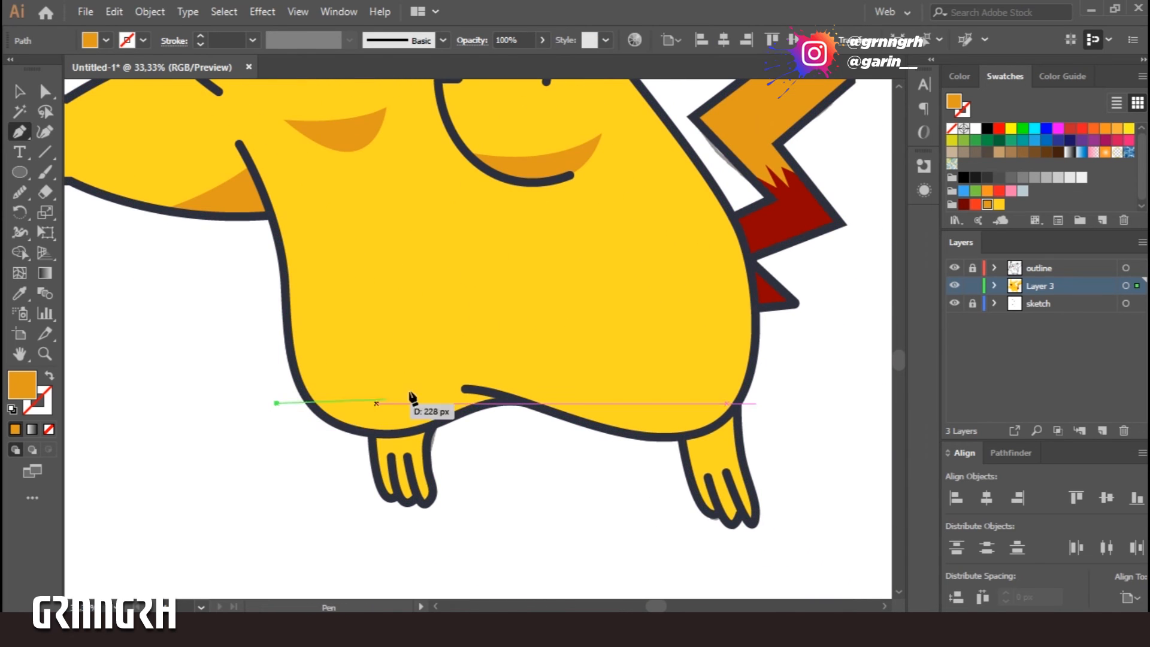
left_click_drag(530, 349, 582, 315)
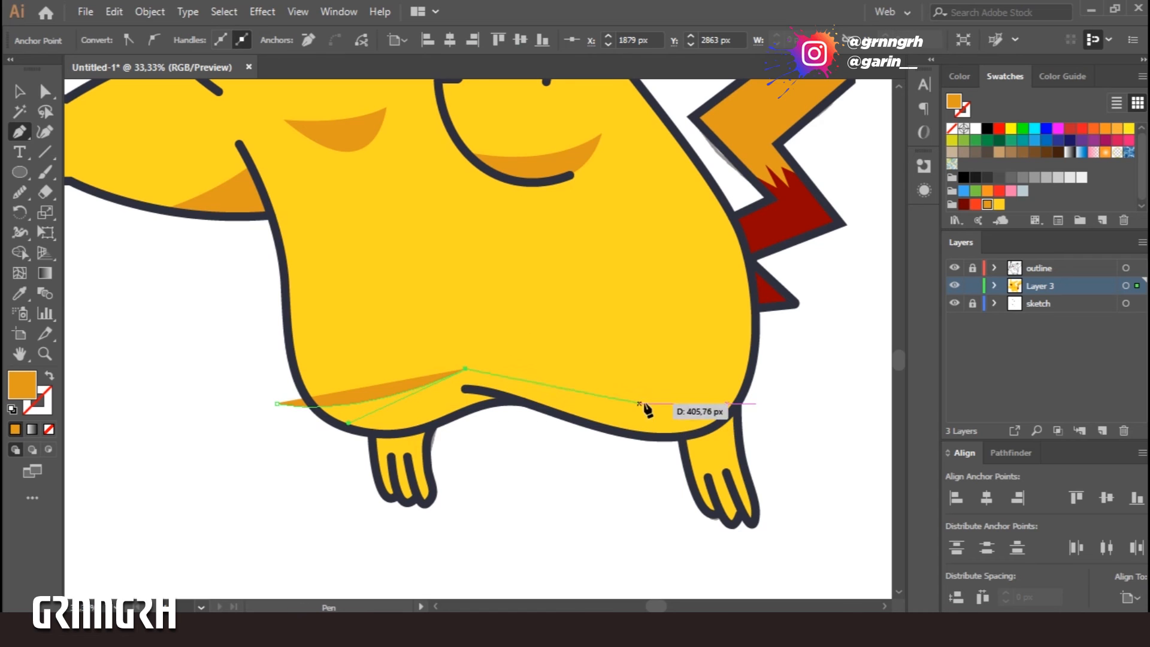
left_click_drag(850, 198, 850, 197)
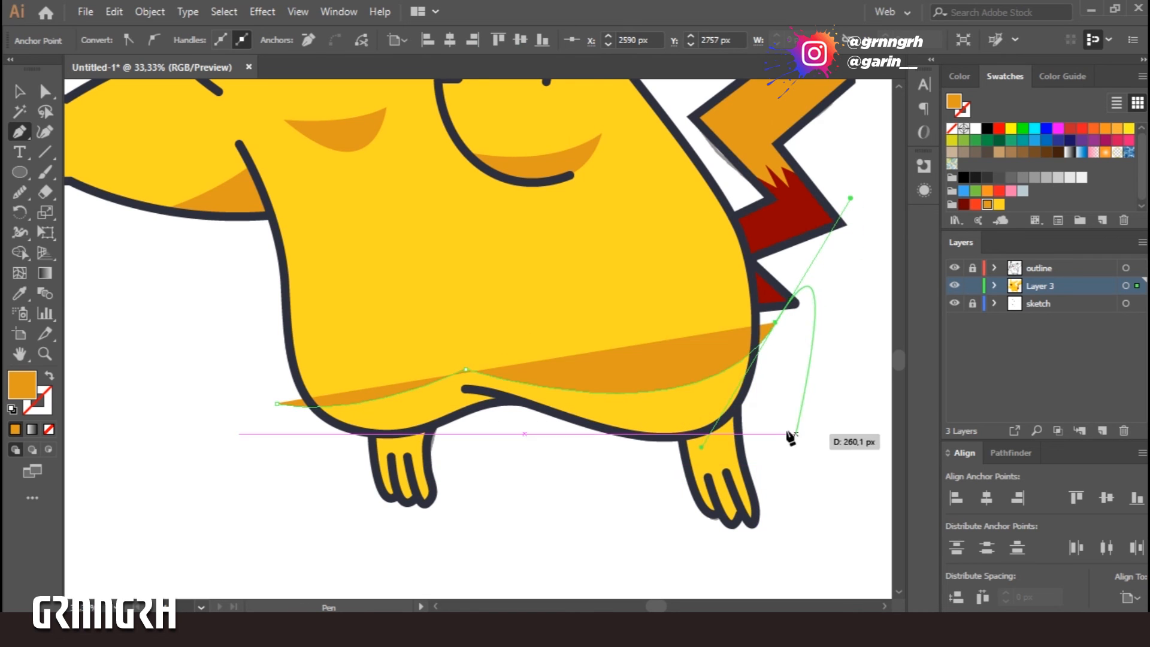
left_click(788, 429)
left_click_drag(605, 456, 529, 443)
left_click_drag(345, 447, 311, 436)
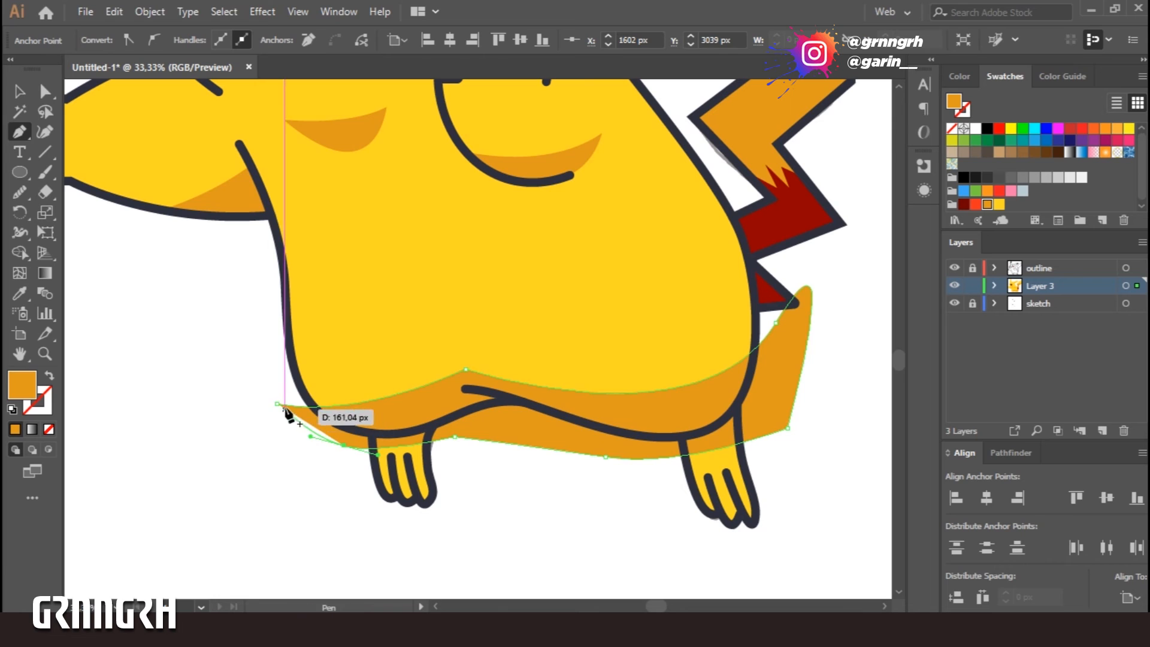
- Trim the lower belly shading to the body and leg contours with Shape Builder, removing the parts outside them
key("v")
left_click(361, 333, "shift")
key("shift+m")
left_click(344, 441, "alt")
left_click(539, 431, "alt")
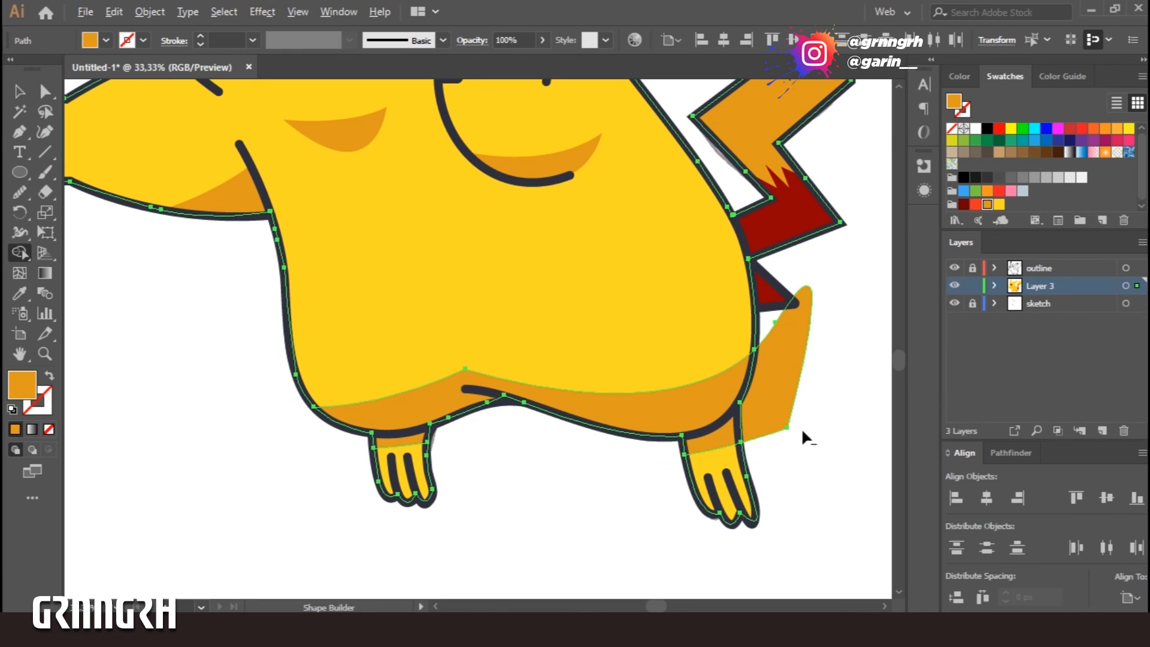
left_click(778, 414, "alt")
- Slightly round the upper middle corner of the lower belly shading
key("a")
left_click(577, 556)
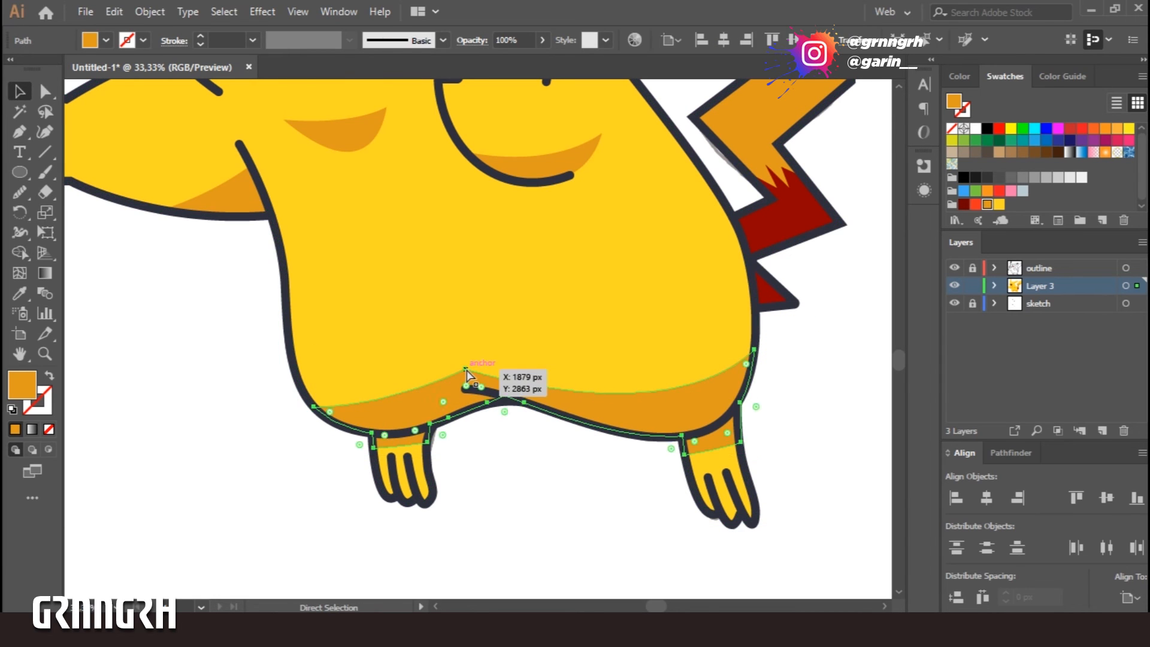
left_click(466, 387)
left_click(513, 495)
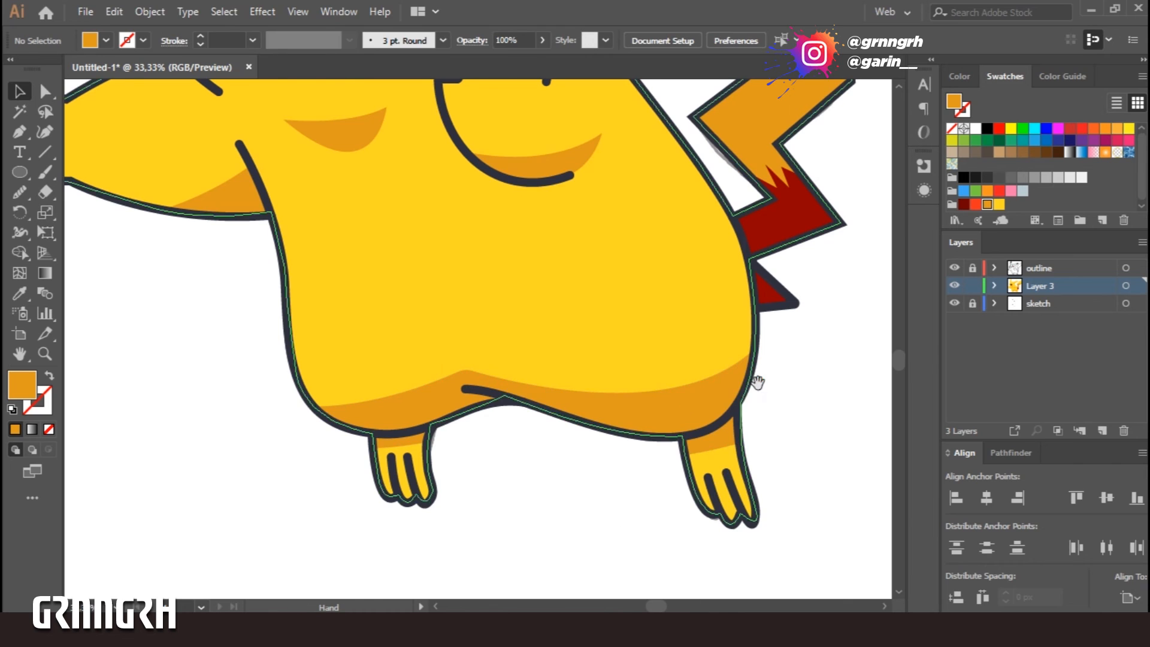
- Draw a small closed orange shading shape inside the base of the upright ear, where it meets the head
scroll(550, 176, "up", 5)
left_click_drag(550, 177, 797, 501)
key("p")
left_click(483, 269)
left_click_drag(432, 338, 420, 347)
left_click(432, 338)
left_click(467, 321)
left_click(483, 270)
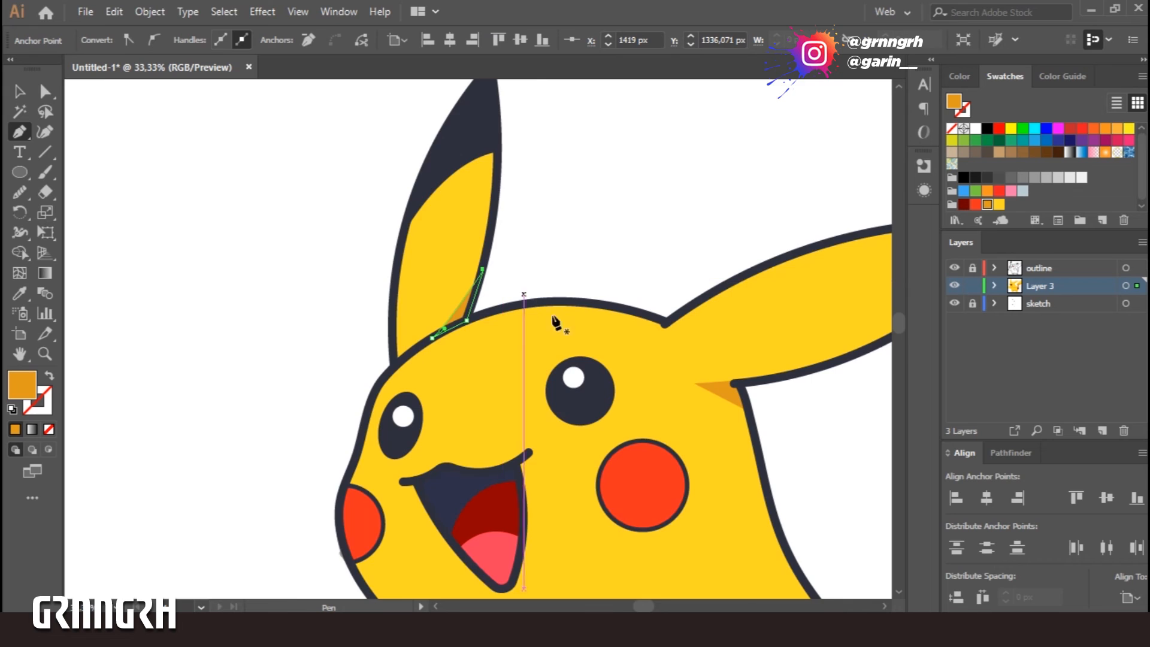
- Draw a narrow orange shading shape around the lower edge and the cheek side of the open mouth
left_click_drag(571, 529, 501, 317)
left_click(387, 339)
left_click_drag(459, 243, 450, 303)
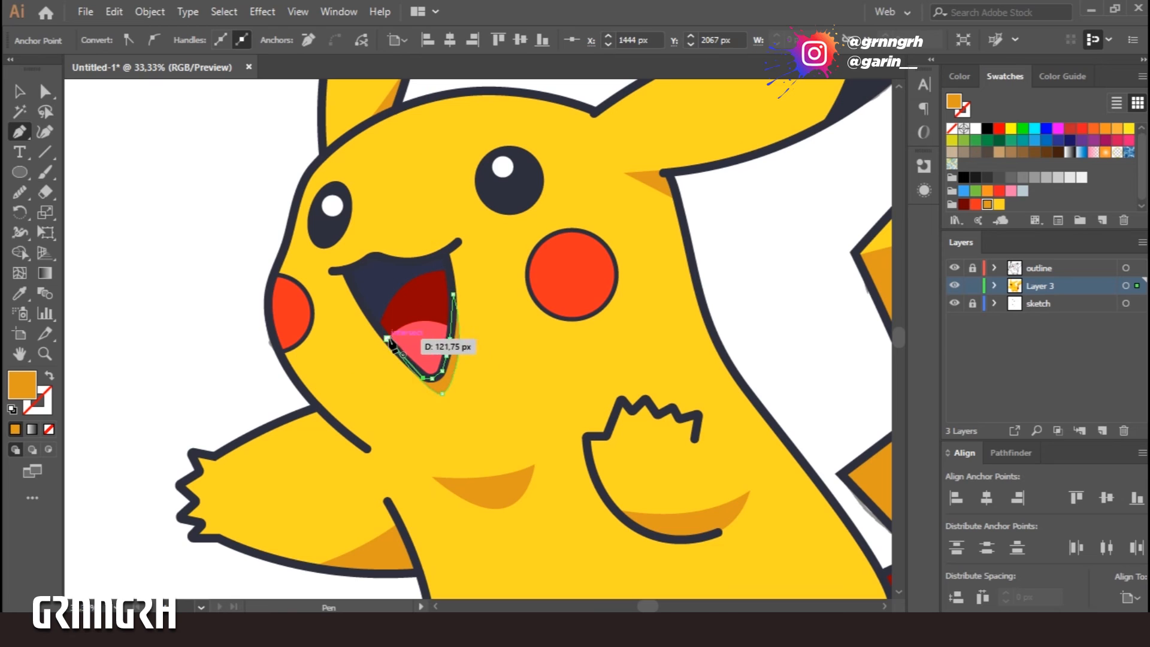
key("v")
left_click(741, 316)
- Unlock the outline layer and draw an open triangular stripe on the upper back, pointing inward from the body outline
left_click_drag(630, 532, 483, 563)
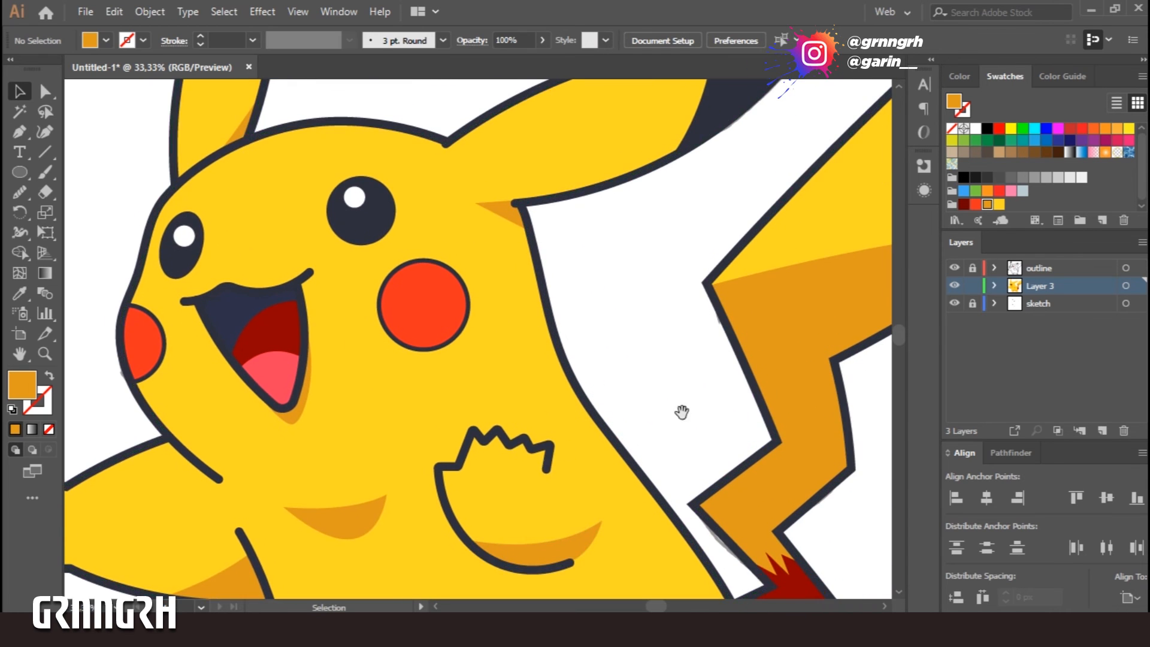
left_click_drag(680, 411, 567, 240)
left_click(971, 269)
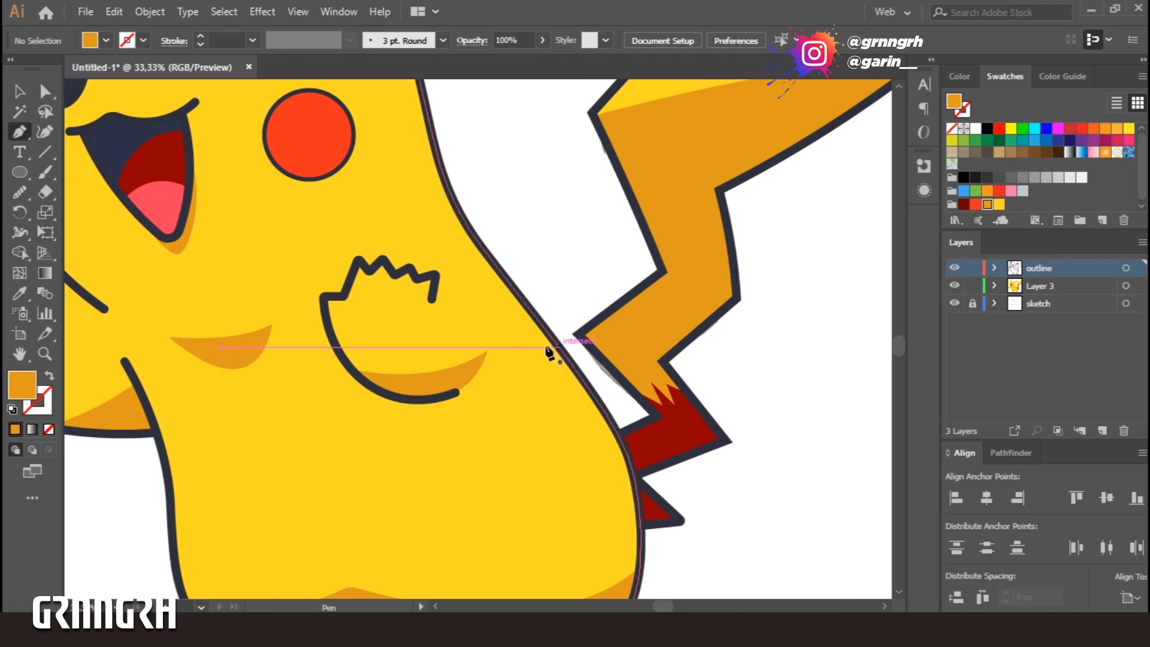
left_click_drag(496, 267, 504, 296)
left_click(489, 313)
left_click(517, 294)
left_click(599, 363, "ctrl")
- Draw a second triangular stripe on the lower back, just above the tail's base
scroll(605, 362, "down", 4)
left_click(584, 232)
left_click(577, 309)
left_click(605, 264)
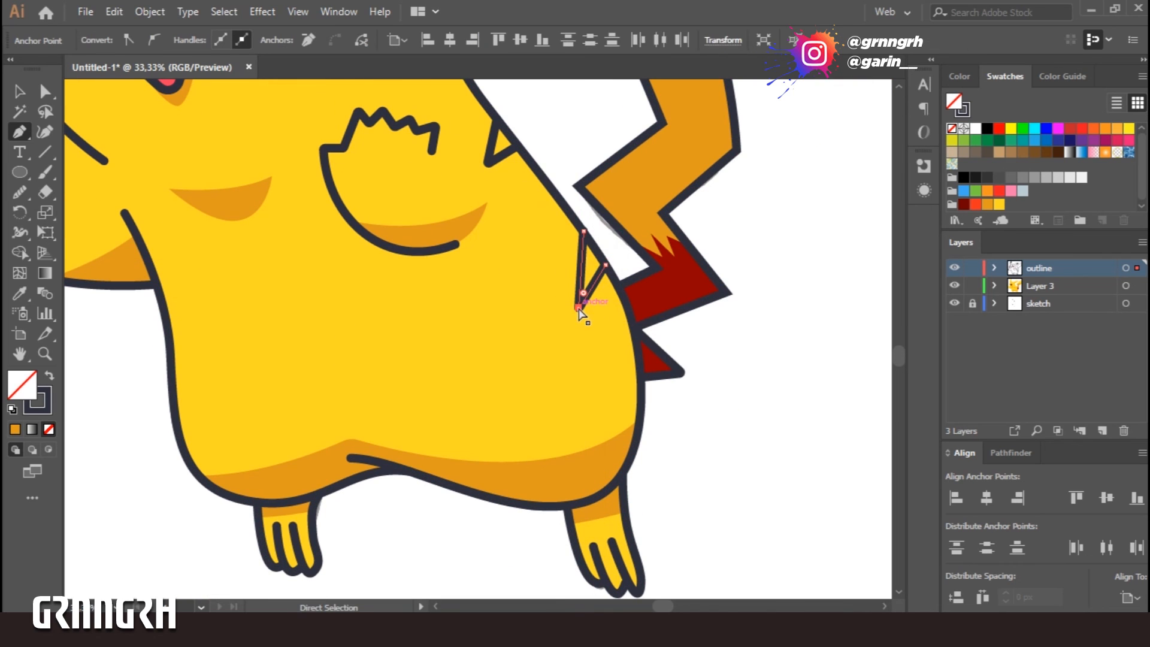
left_click(555, 135, "ctrl")
- Set the stroke weight of both triangular back stripes to 5 pt
key("ctrl+minus")
key("ctrl+minus")
key("ctrl+plus")
key("ctrl+plus")
key("ctrl+plus")
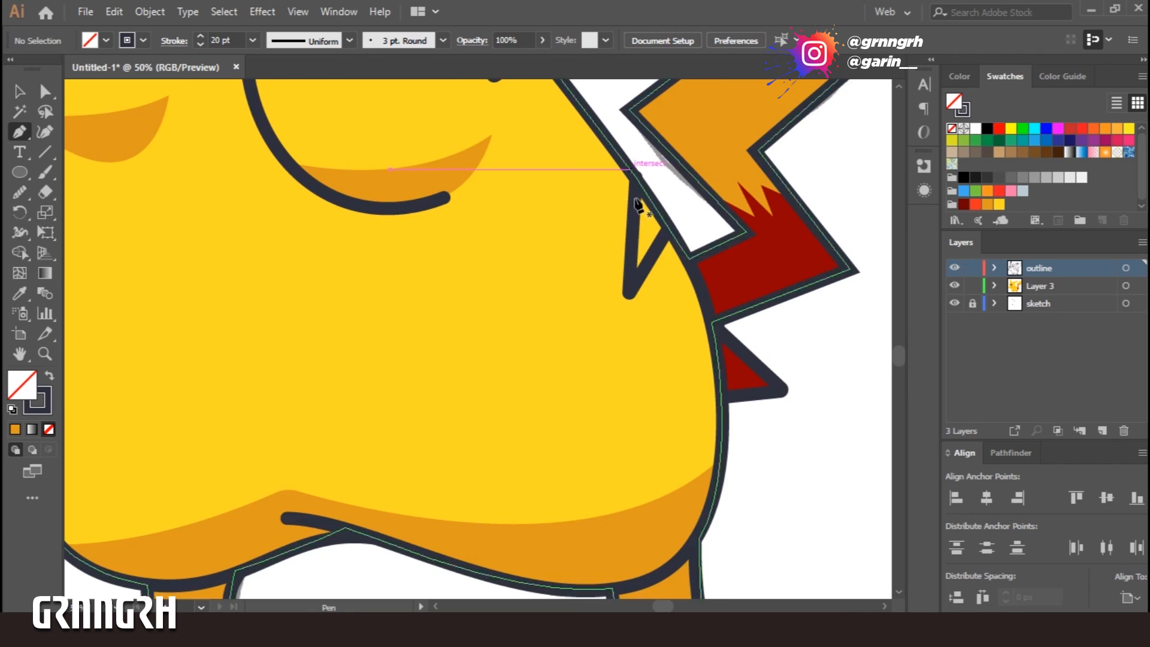
left_click_drag(654, 167, 636, 338)
key("v")
left_click(478, 256)
left_click(610, 404, "shift")
left_click(253, 40)
left_click(267, 244)
left_click(578, 125)
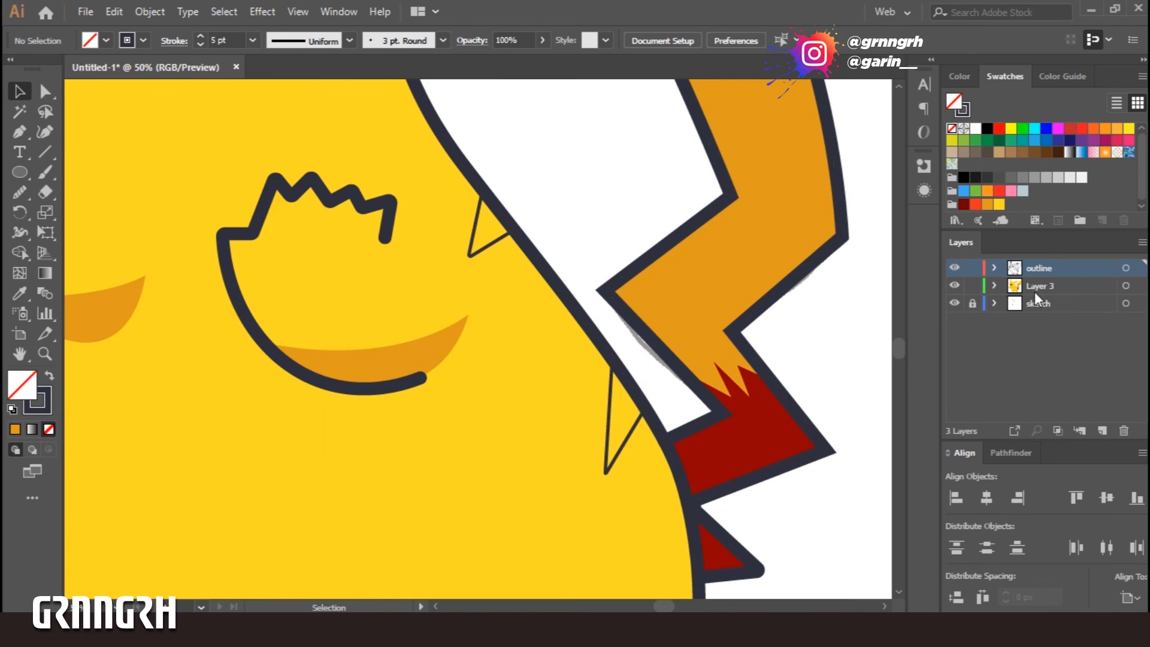
- Fill both back stripes with the dark red swatch and arrange them behind the body outline
left_click(479, 246)
left_click(611, 404, "shift")
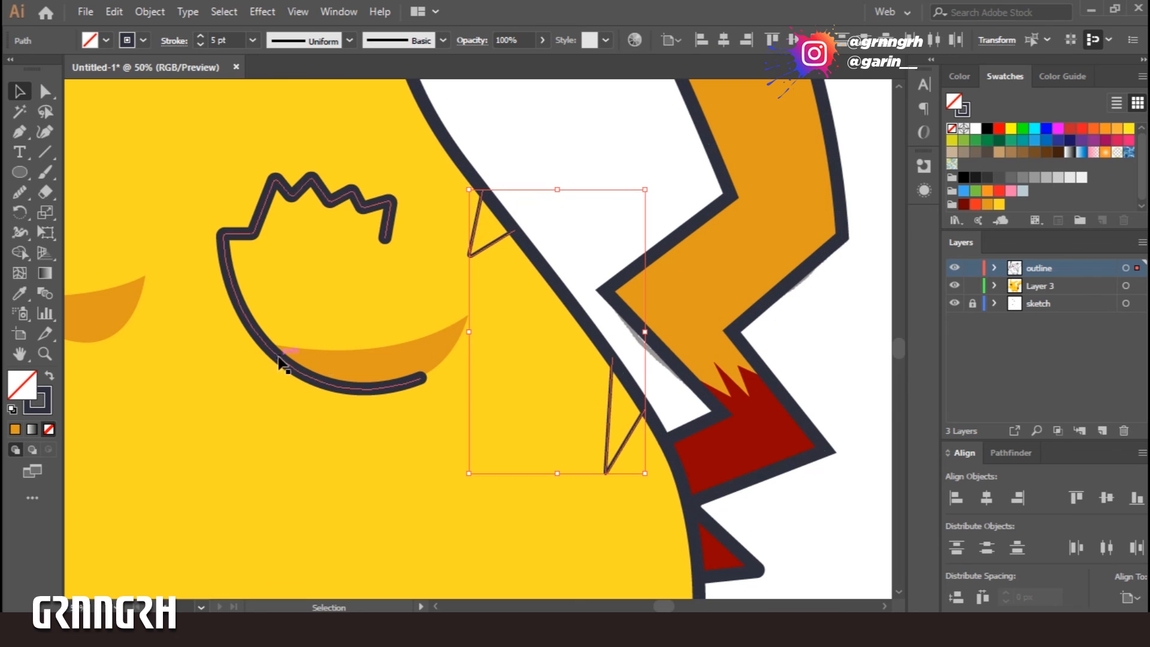
left_click(964, 205)
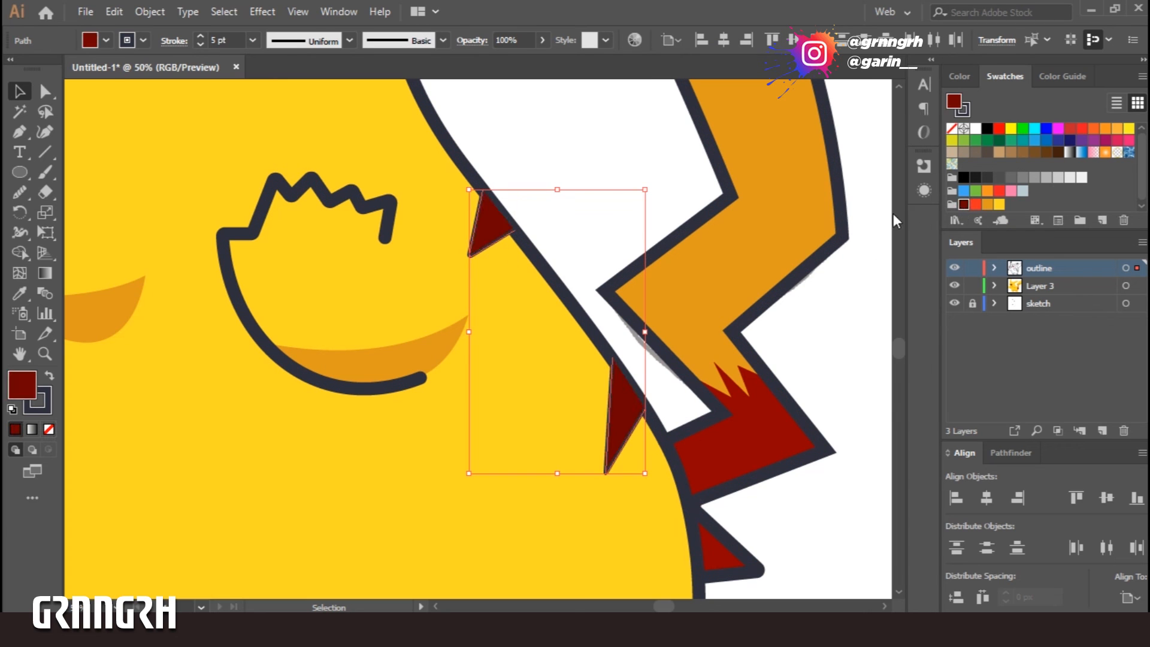
right_click(457, 217)
mouse_move(539, 472)
left_click(727, 511)
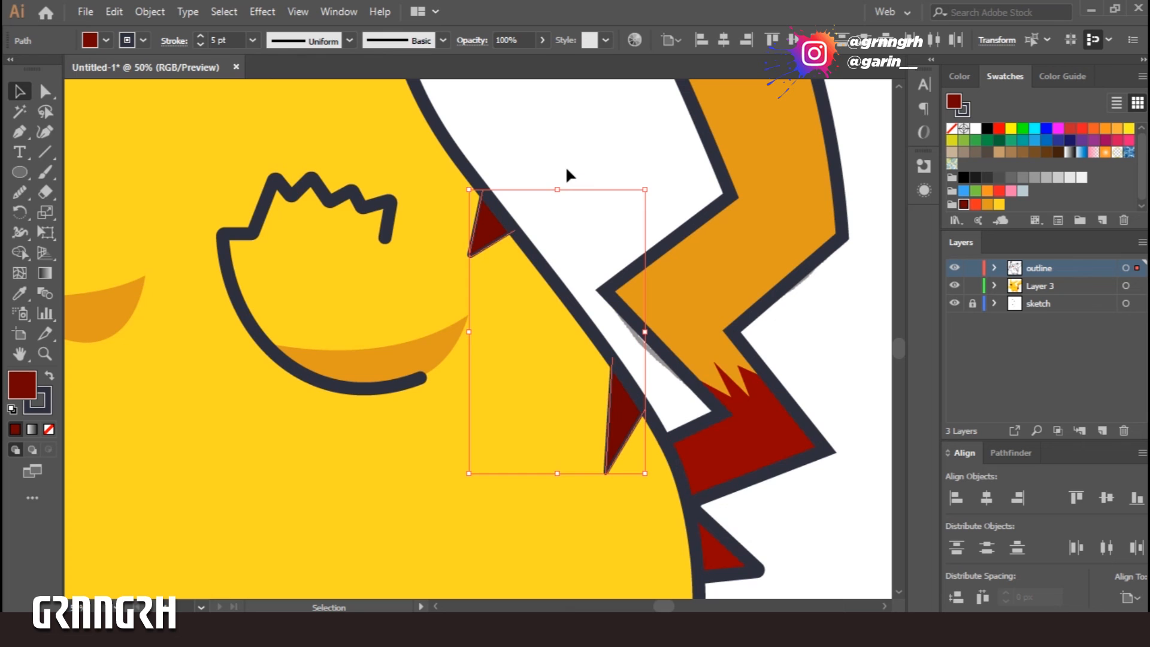
left_click(834, 323)
- Apply the tail base's red fill to both back stripes with the Eyedropper
left_click(632, 433)
left_click(490, 240, "shift")
key("i")
left_click(759, 426)
key("v")
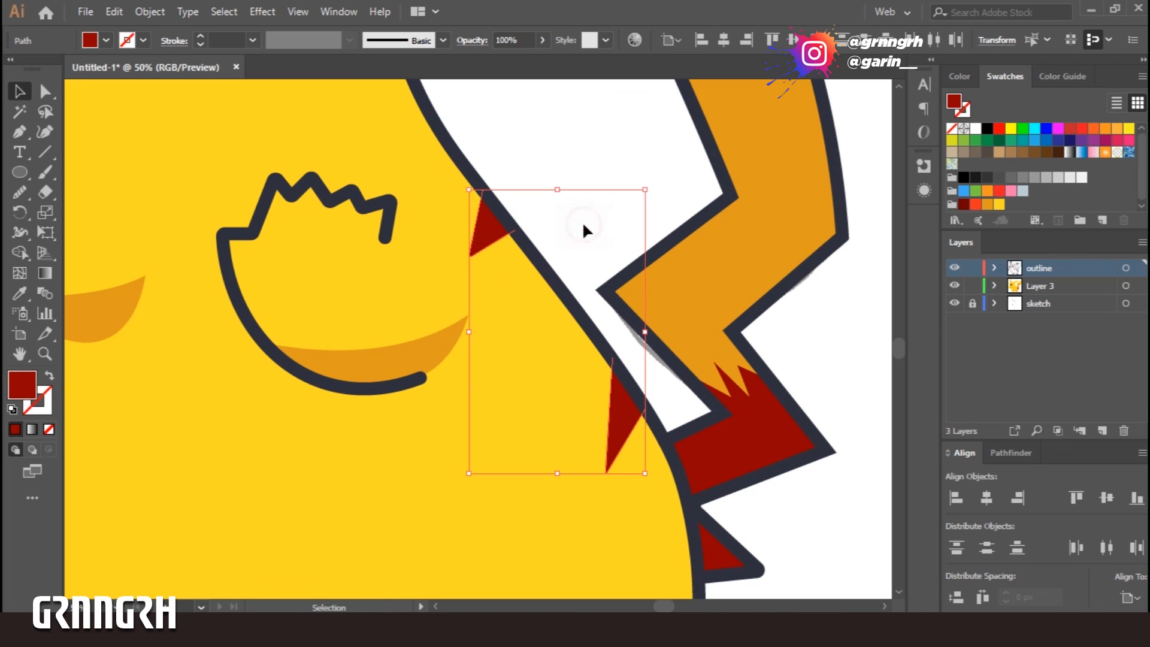
- Give both red back stripes a 5 pt dark blue-gray stroke
key("ctrl+shift+a")
key("ctrl+minus")
key("ctrl+minus")
key("ctrl+minus")
key("ctrl+plus")
key("ctrl+plus")
key("ctrl+plus")
left_click(624, 413, "shift")
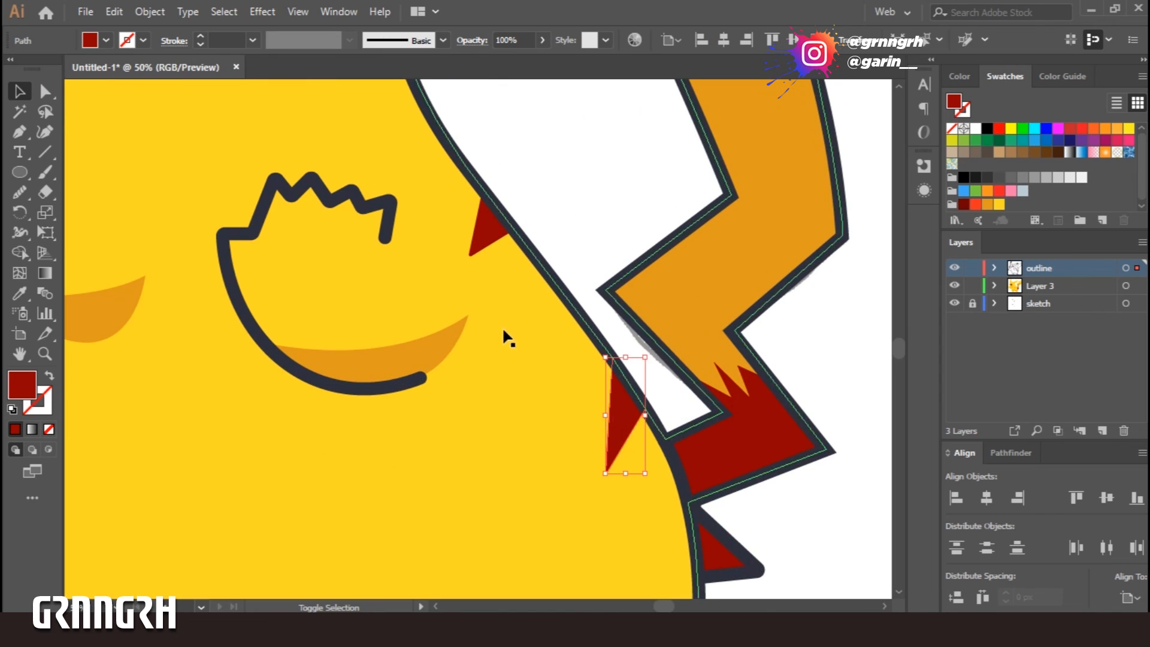
left_click(488, 231, "shift")
left_click(143, 40)
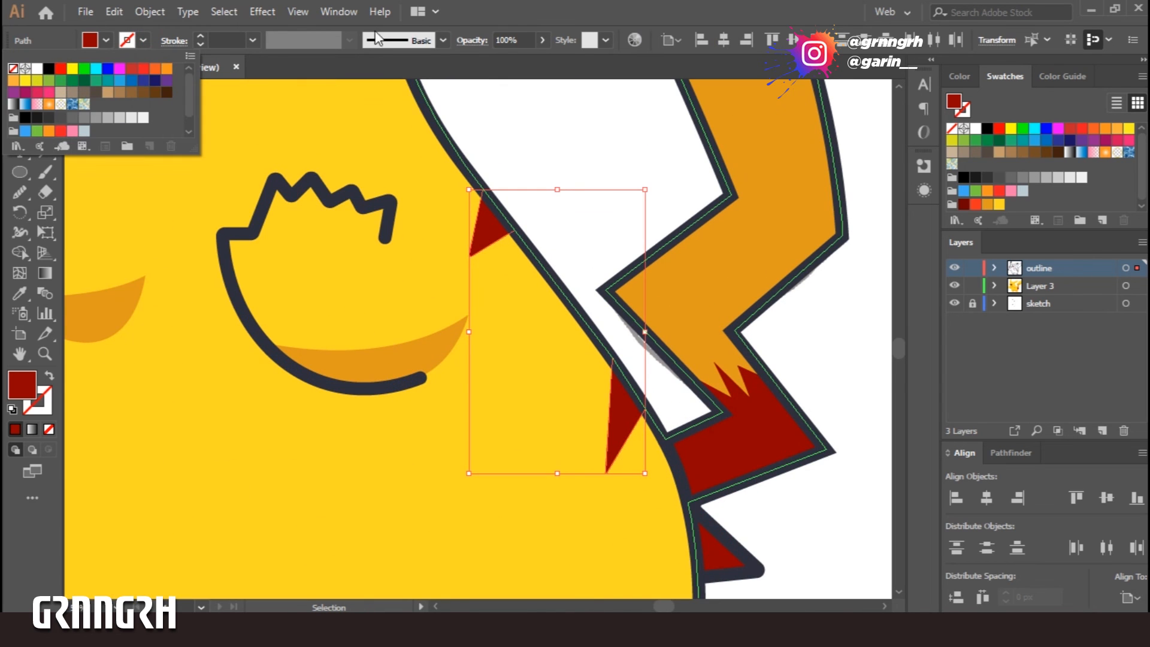
left_click(491, 15)
left_click(253, 41)
left_click(276, 185)
left_click(542, 106)
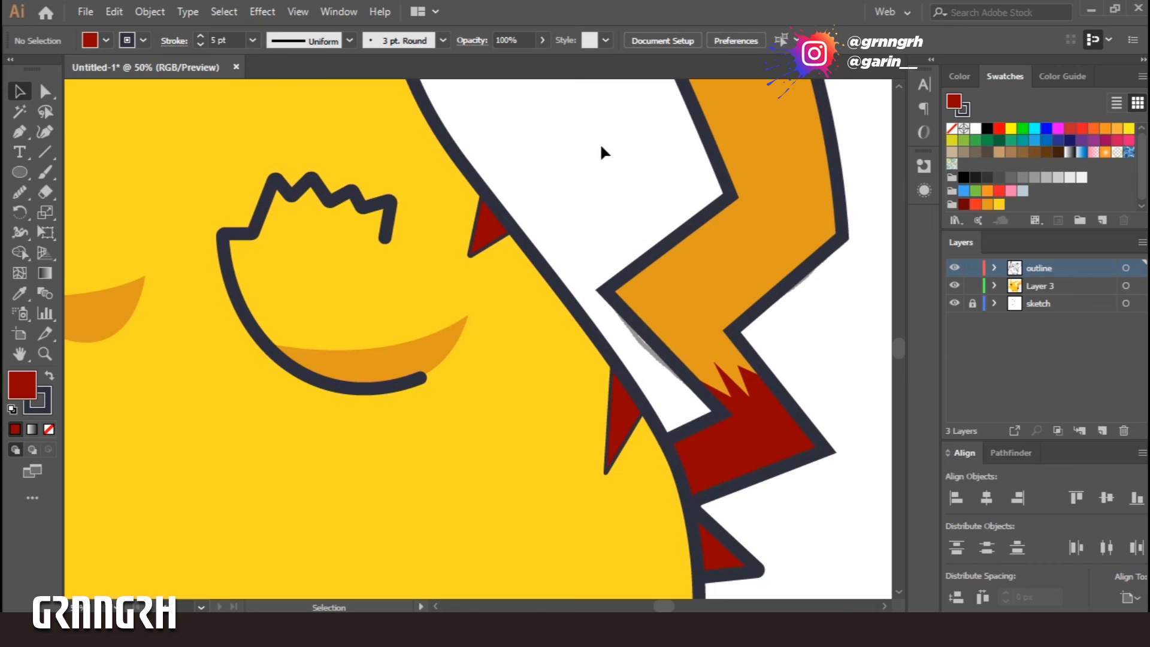
- Examine the overall illustration with the outlined red back stripes, up close and from a distance
key("ctrl+minus")
key("ctrl+minus")
key("ctrl+minus")
key("ctrl+minus")
key("ctrl+minus")
key("ctrl+minus")
key("ctrl+plus")
key("ctrl+plus")
key("ctrl+plus")
key("ctrl+plus")
key("ctrl+plus")
key("ctrl+plus")
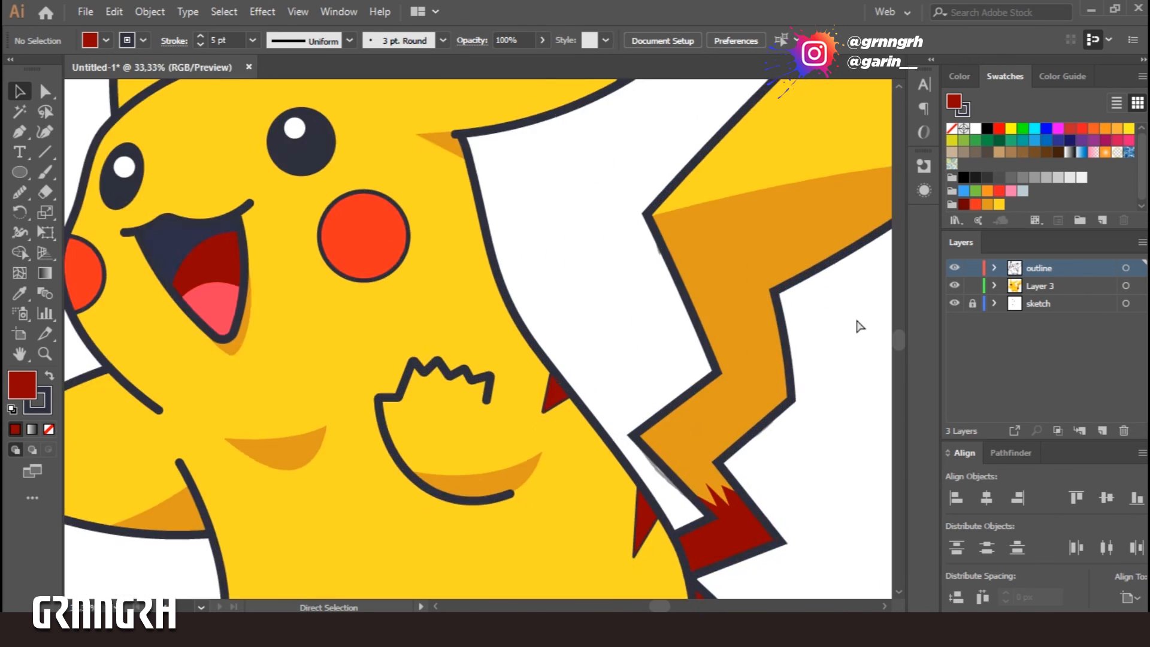
key("space")
left_click_drag(734, 260, 775, 298)
- Narrow the round eye above the full cheek circle into an oval and tilt it slightly counterclockwise
left_click_drag(195, 244, 523, 411)
left_click(593, 278)
left_click_drag(534, 302, 533, 298)
left_click_drag(541, 249, 548, 257)
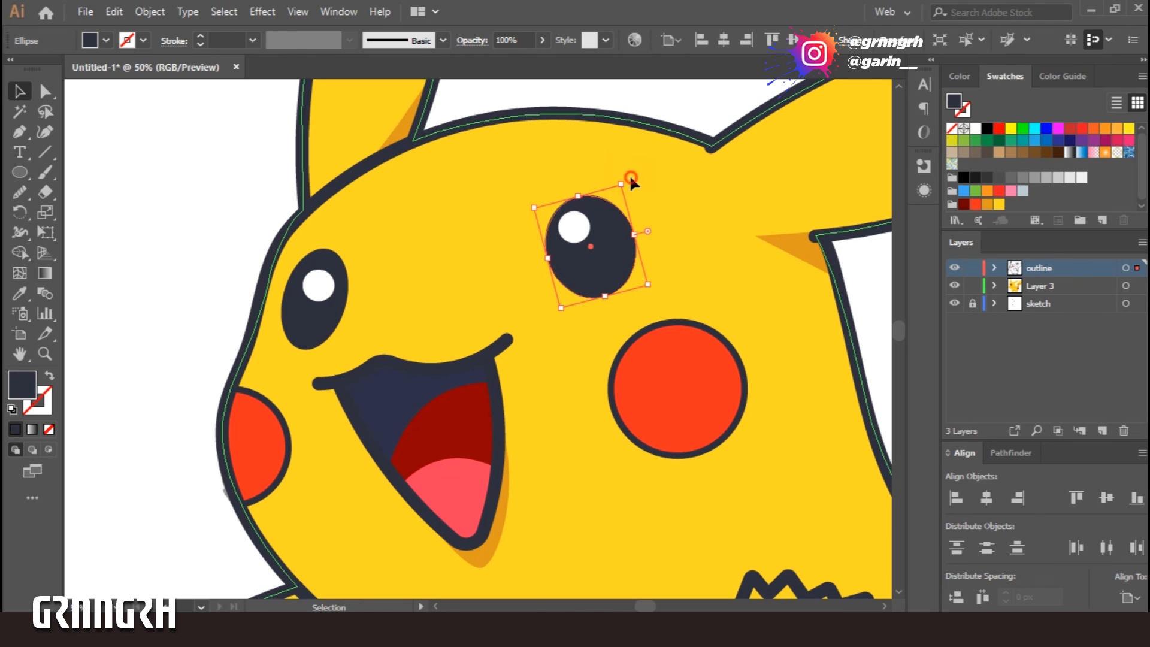
left_click(642, 95)
- On Layer 3, draw a wide, flat dark ellipse beneath the feet as a ground shadow at 20% opacity
key("ctrl+minus")
key("ctrl+minus")
key("ctrl+minus")
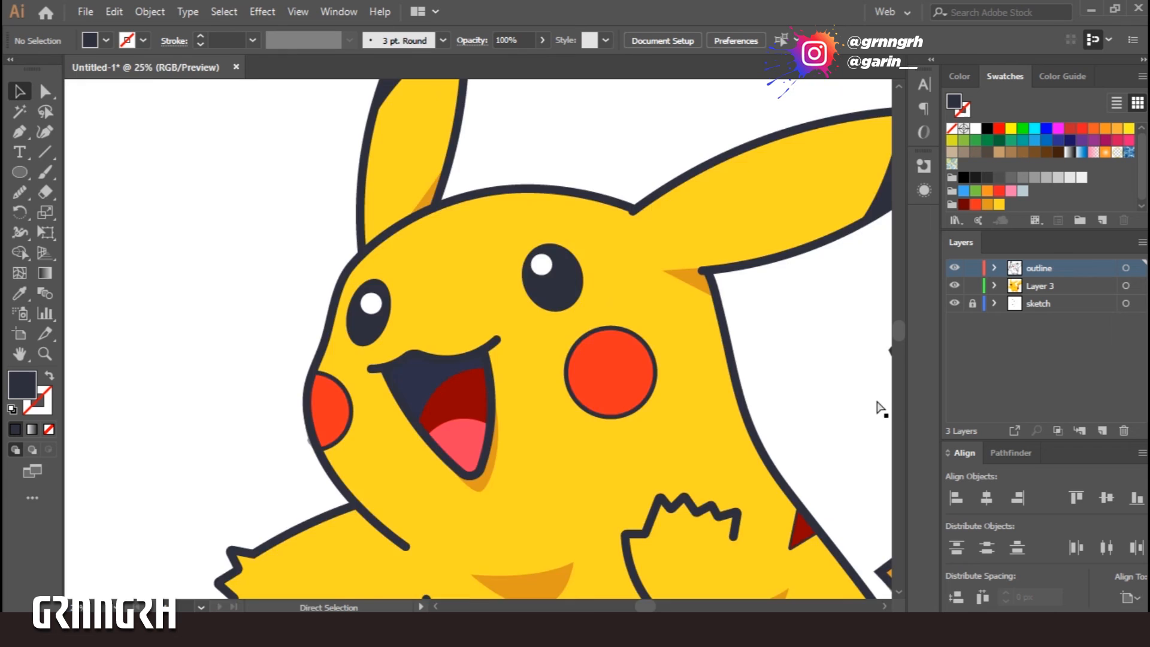
key("ctrl+0")
left_click(1049, 287)
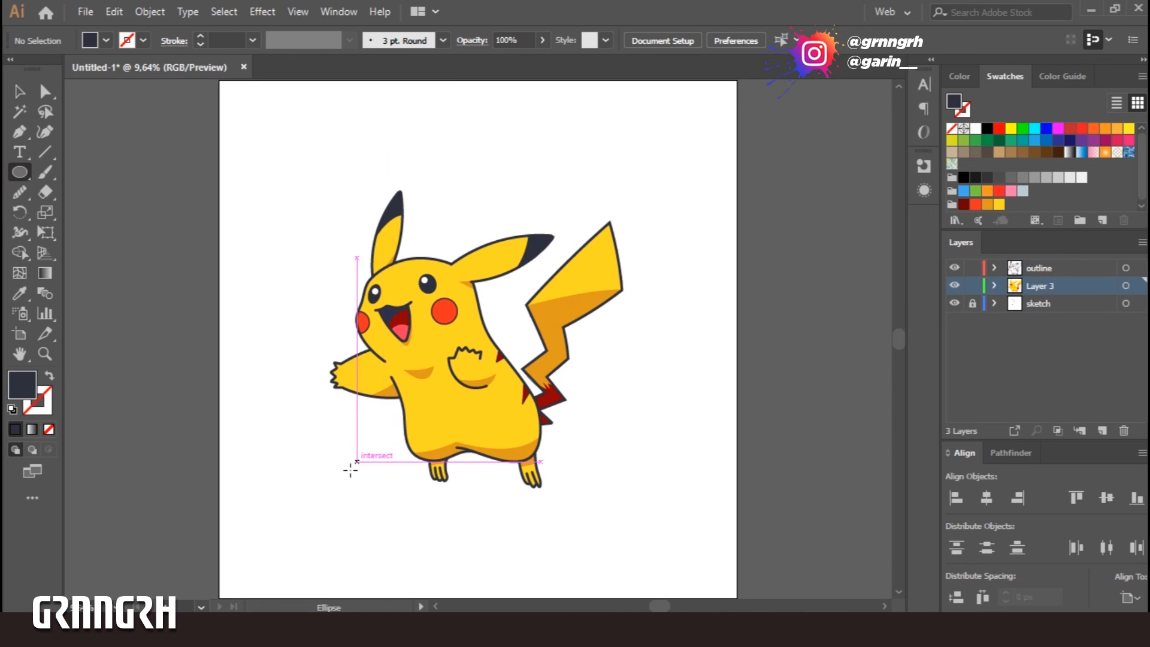
left_click_drag(379, 505, 565, 529)
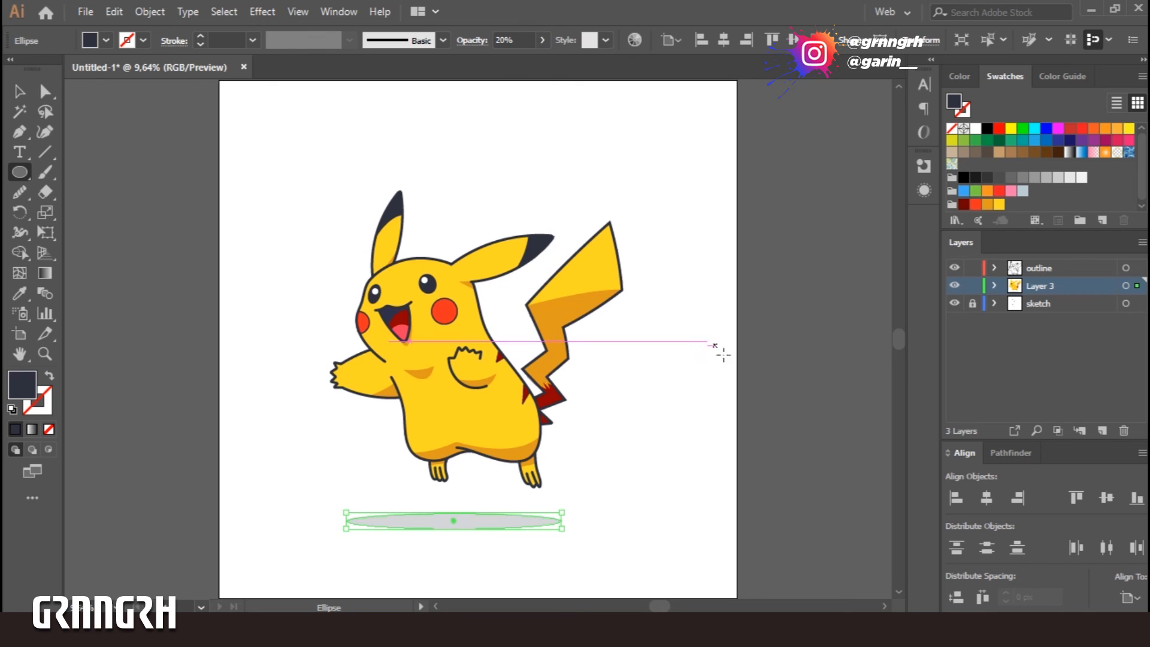
- Create a 4100 by 4100 px square and fill it with the yellow sampled from the body
left_click_drag(20, 172, 62, 172)
left_click(665, 211)
type("4100")
key("Tab")
type("4100")
key("Return")
key("i")
left_click(521, 419)
key("v")
- Send the yellow square to the back and center it vertically and horizontally on the artboard
right_click(786, 366)
mouse_move(877, 529)
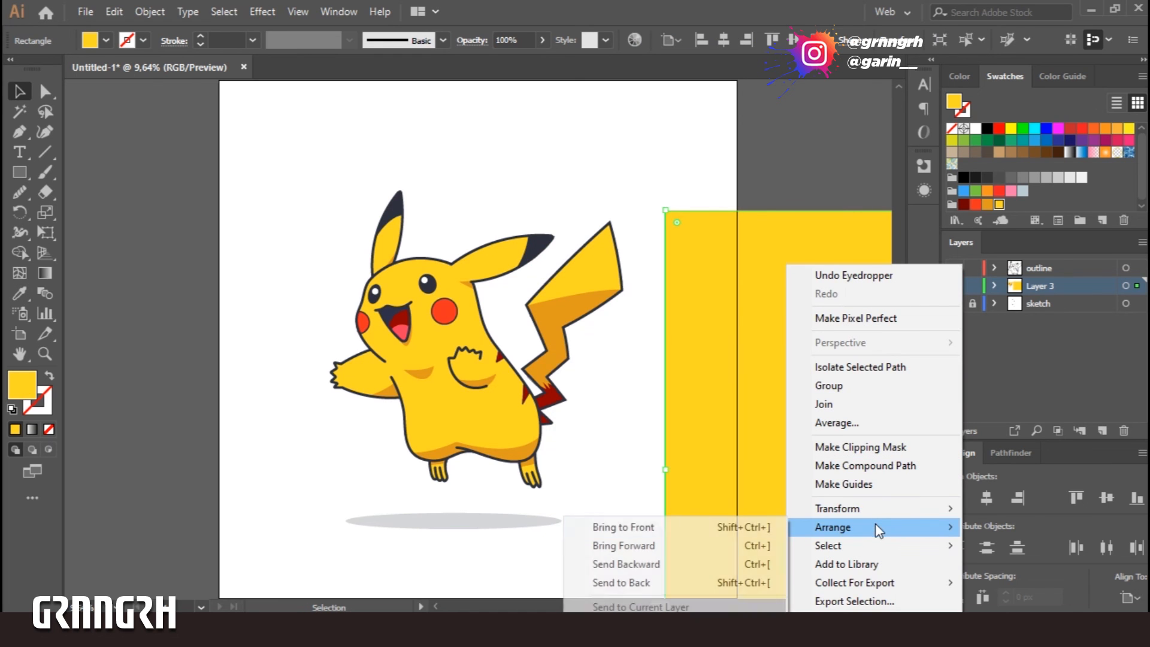
left_click(663, 580)
left_click(1106, 497)
left_click(986, 497)
left_click(872, 397)
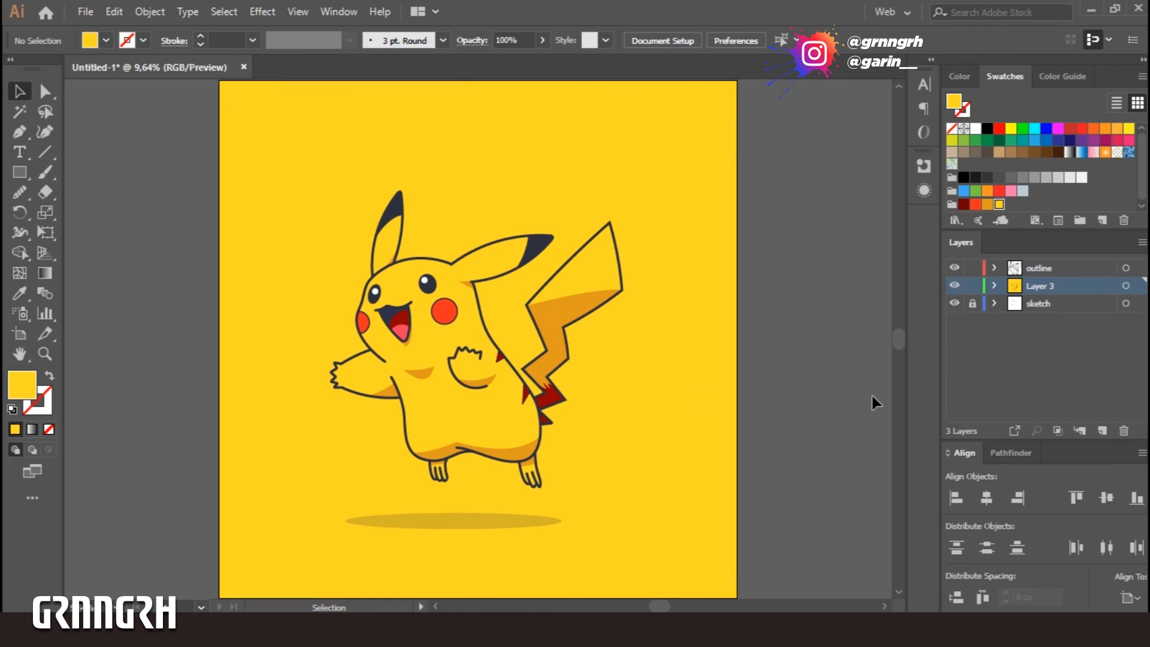
- Move the ground shadow ellipse up, closer to the character's feet
key("ctrl+minus")
left_click(474, 458)
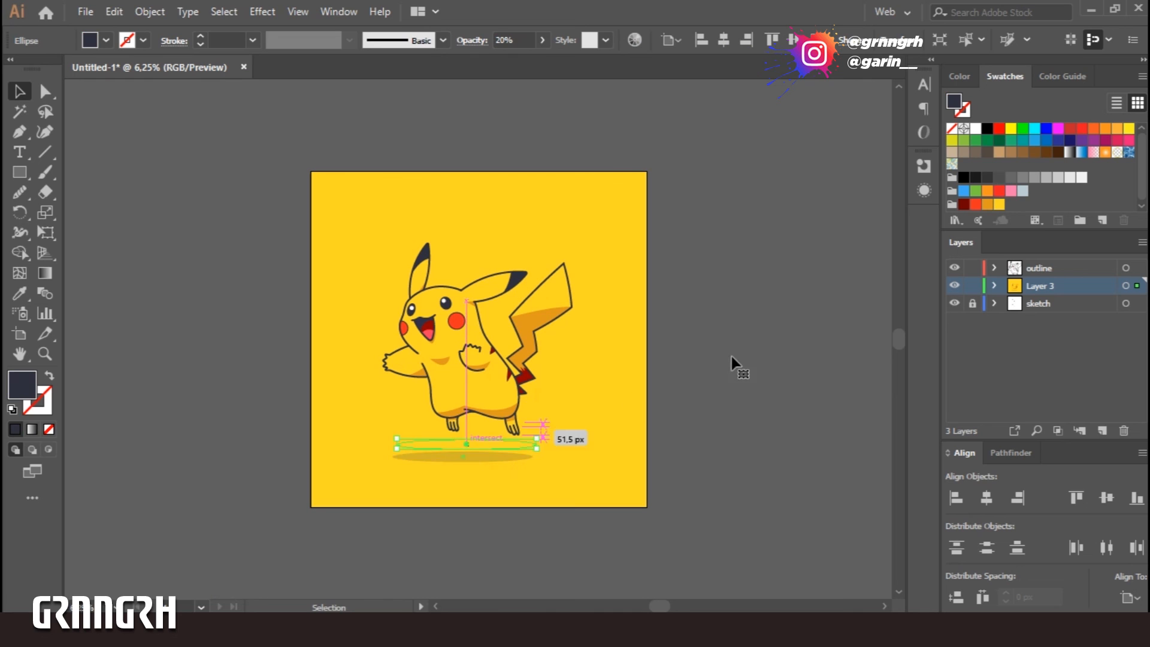
left_click(763, 484)
- Hide the sketch layer and move the whole character with its shadow slightly right to center it on the yellow background
key("ctrl+plus")
left_click(635, 294)
left_click(774, 273)
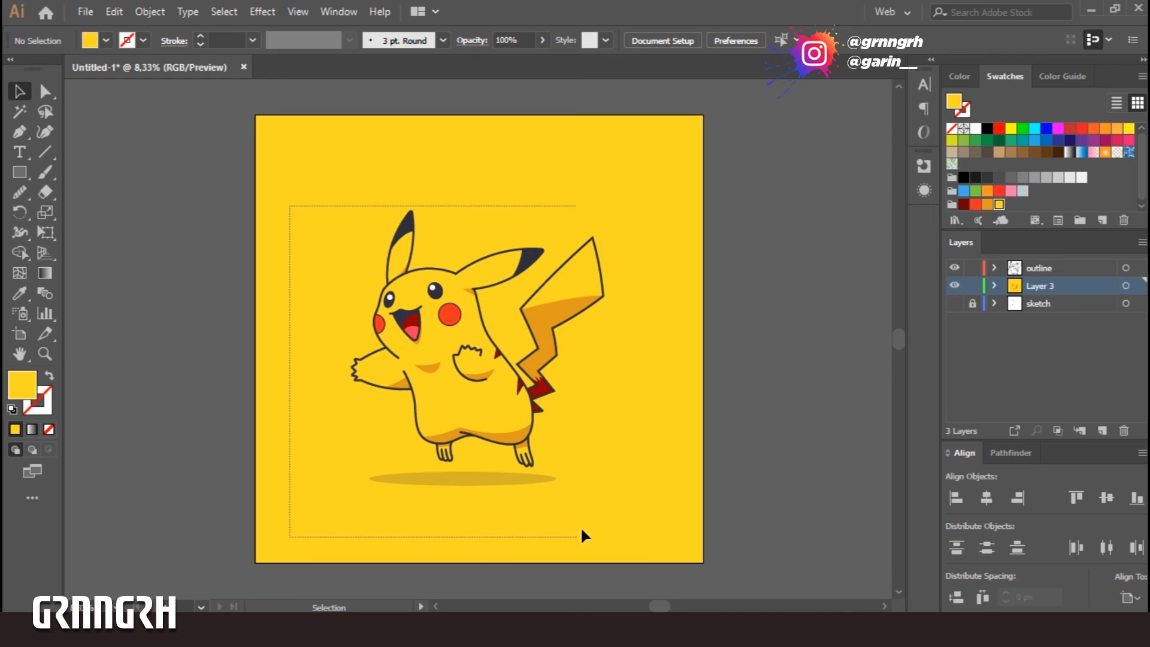
left_click(448, 404)
left_click_drag(448, 404, 465, 404)
left_click(812, 348)
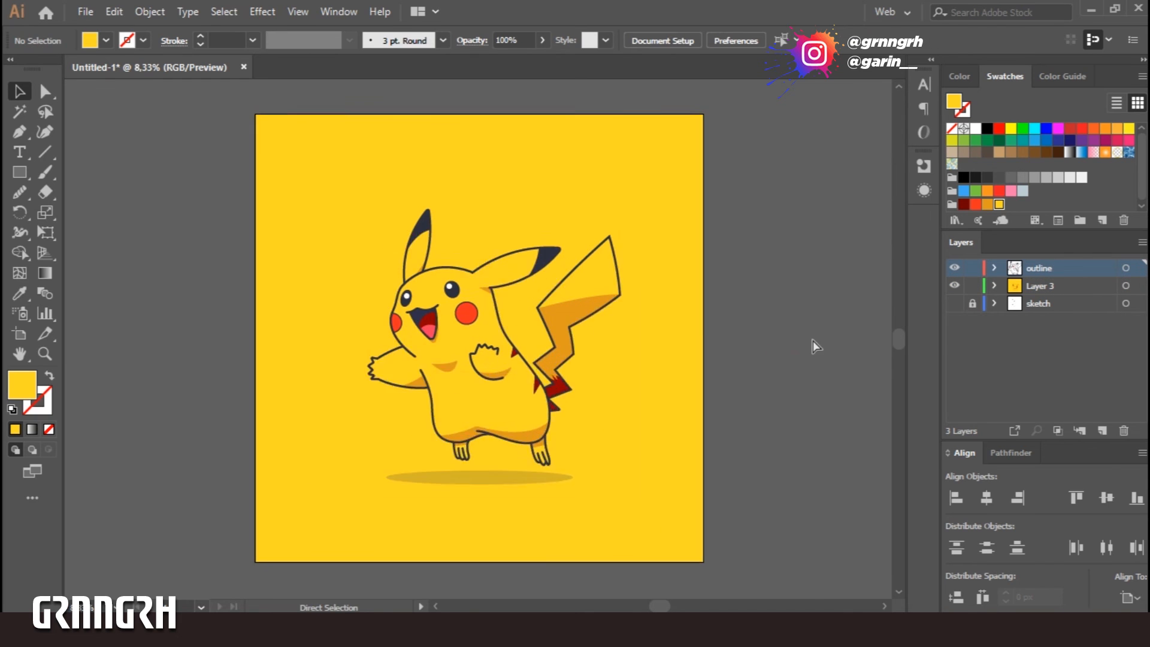
- Recolor the ground shadow ellipse with the orange sampled from the character's shading
key("ctrl+plus")
left_click(496, 544)
key("i")
left_click(435, 386)
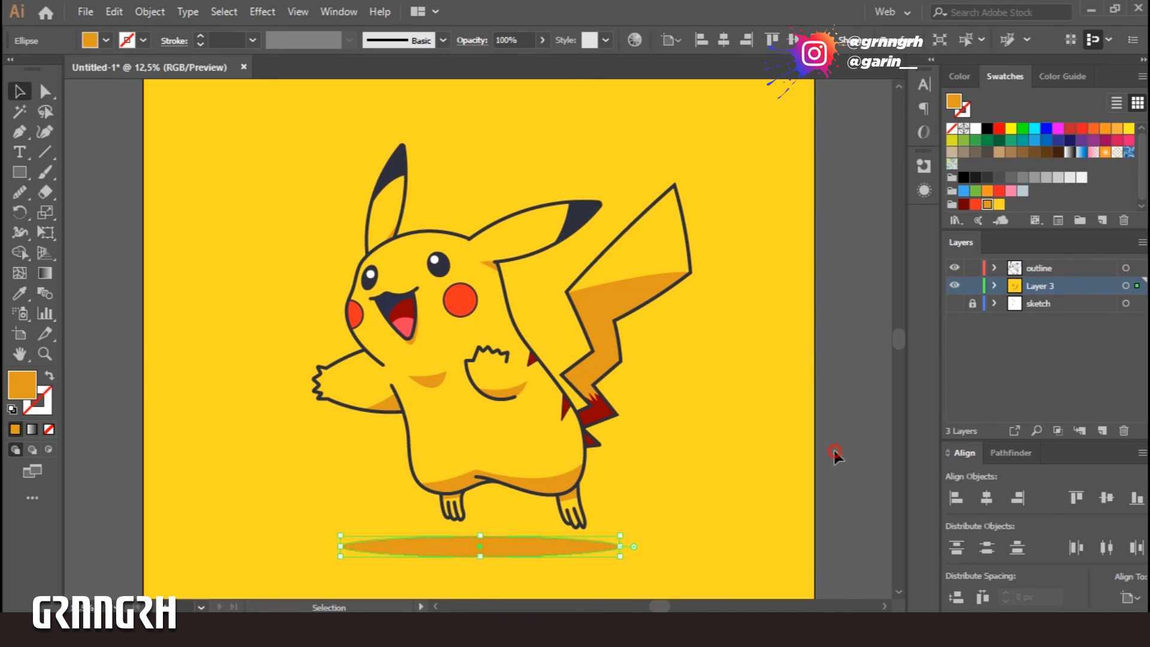
left_click(833, 448)
- Set the ground shadow ellipse's opacity to 20%
key("ctrl+minus")
left_click(519, 481)
left_click(542, 40)
left_click_drag(519, 36, 469, 36)
type("20")
key("Return")
left_click(782, 408)
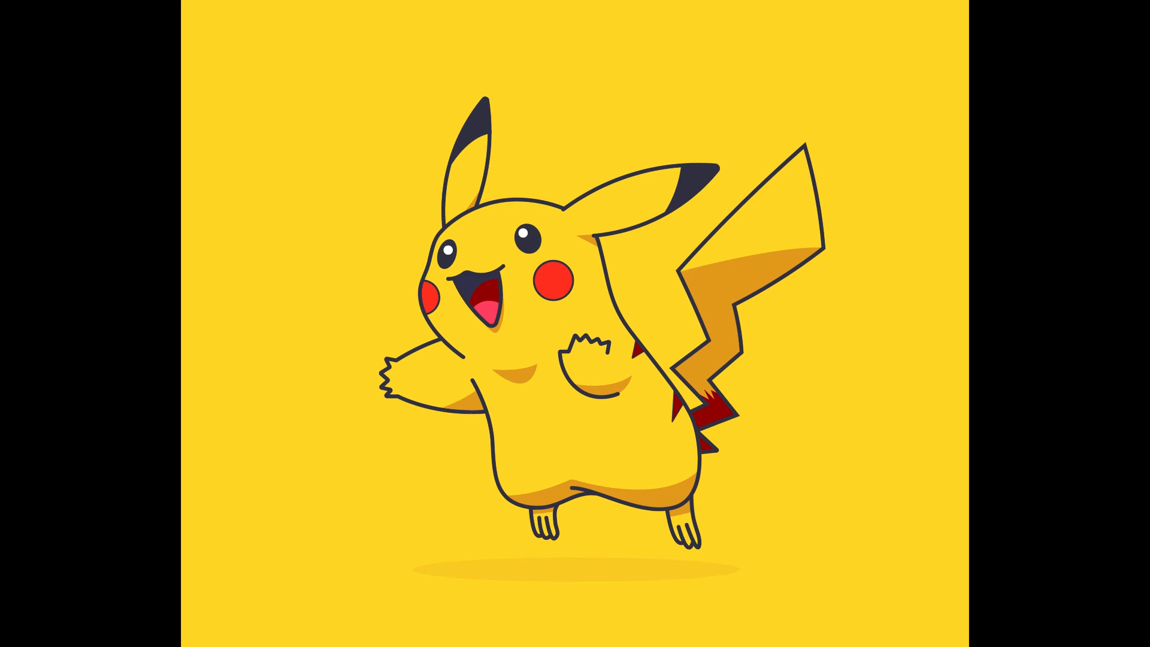